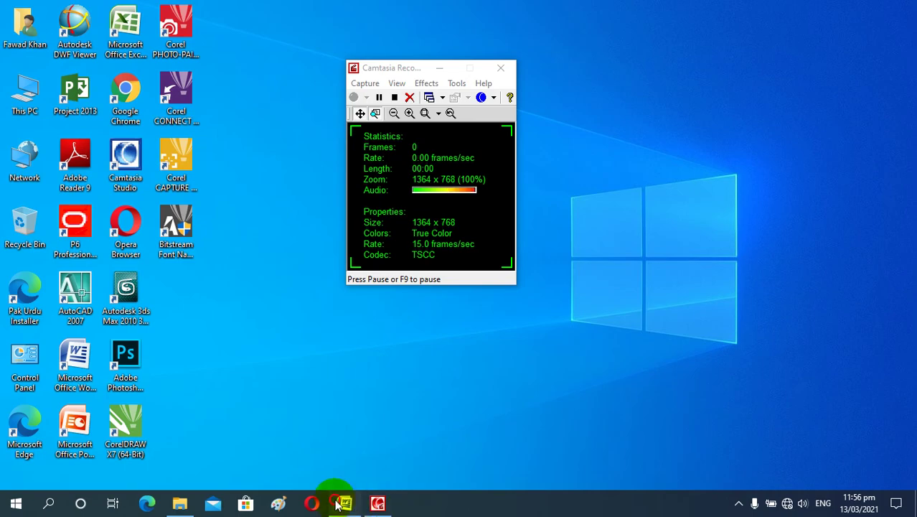
# Step: Scroll up to the ENGINEERING TECHNOLOGY title page of YOU TUBE CHANNEL.docx
pyautogui.scroll(5, 360, 348)
pyautogui.scroll(10, 364, 338)
pyautogui.scroll(5, 368, 342)
pyautogui.scroll(5, 366, 337)
pyautogui.scroll(5, 355, 341)
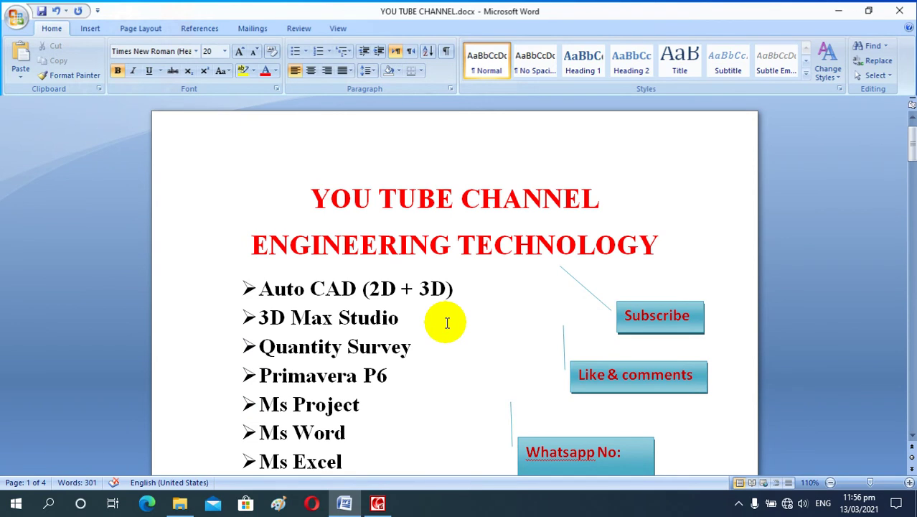
# Step: Scroll down through the course lecture list in the Word document
pyautogui.scroll(-3, 435, 292)
pyautogui.scroll(-2, 435, 298)
pyautogui.scroll(-3, 436, 297)
pyautogui.scroll(-1, 436, 298)
pyautogui.scroll(-3, 436, 297)
pyautogui.scroll(-1, 437, 297)
pyautogui.scroll(-2, 436, 297)
pyautogui.scroll(-3, 436, 297)
pyautogui.scroll(-3, 436, 297)
pyautogui.scroll(-1, 436, 297)
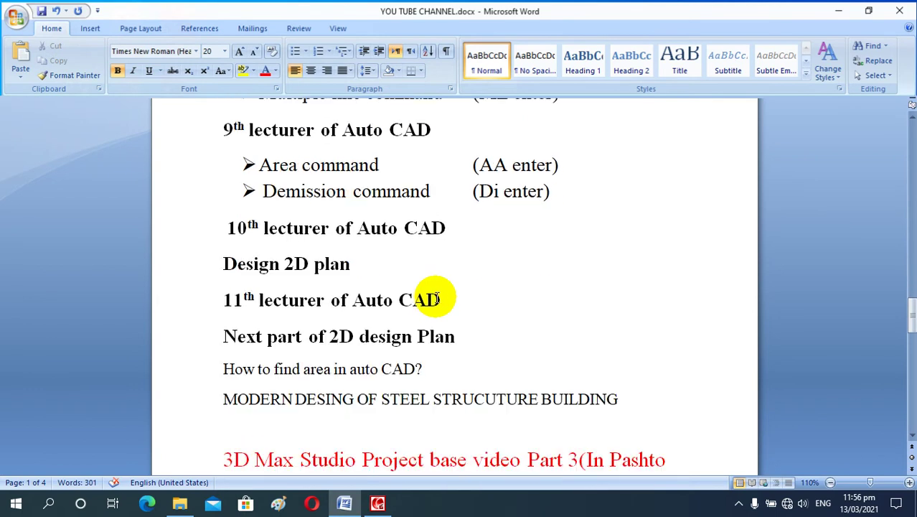
pyautogui.scroll(-2, 436, 297)
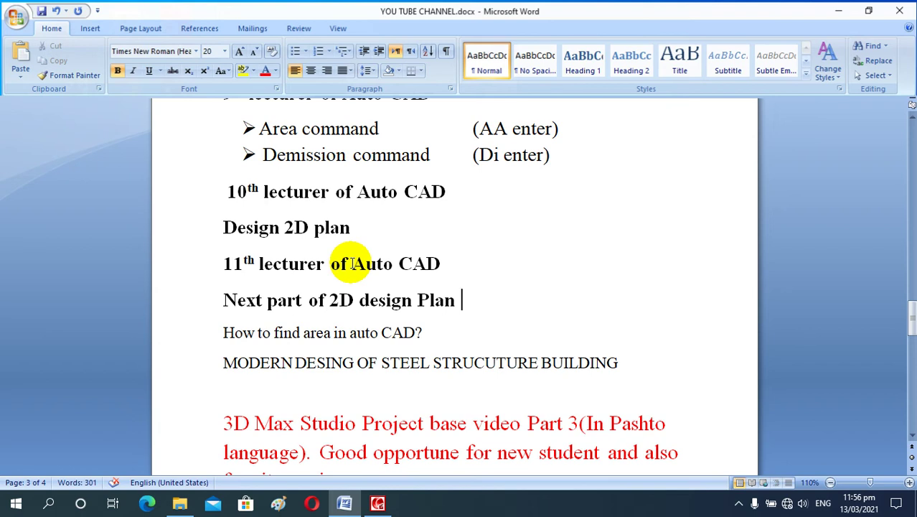
# Step: Open 2d plan.dwg from the D:\YOU TUBE folder
pyautogui.click(180, 506)
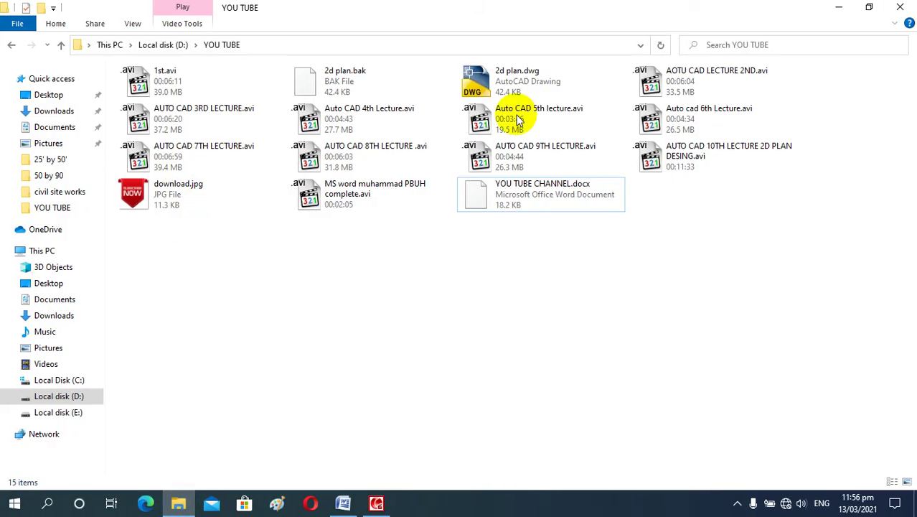
pyautogui.click(523, 83)
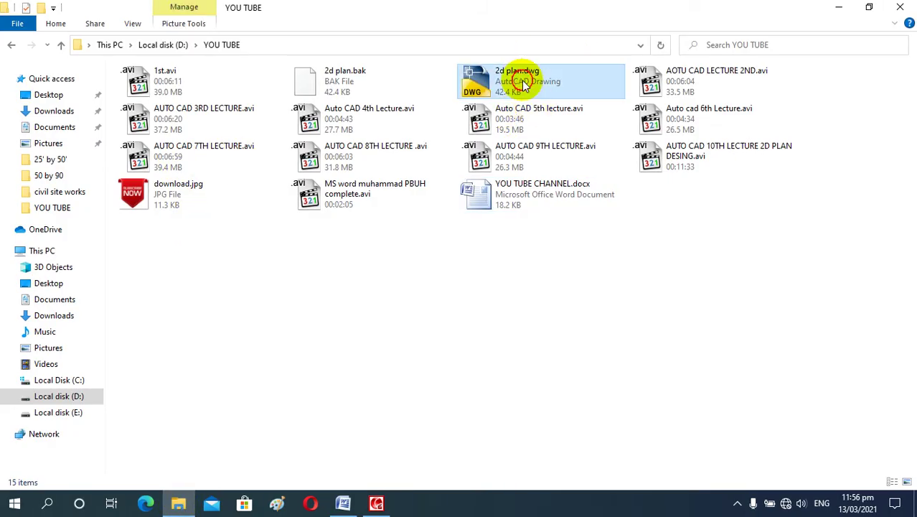
pyautogui.doubleClick(523, 83)
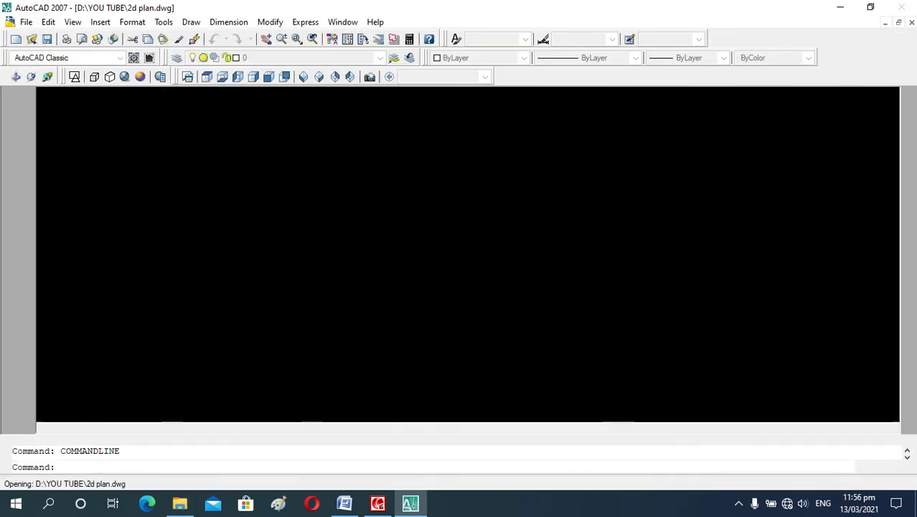
# Step: Zoom and pan so the top row of rooms fills the drawing area
pyautogui.scroll(-2, 389, 296)
pyautogui.scroll(-4, 401, 309)
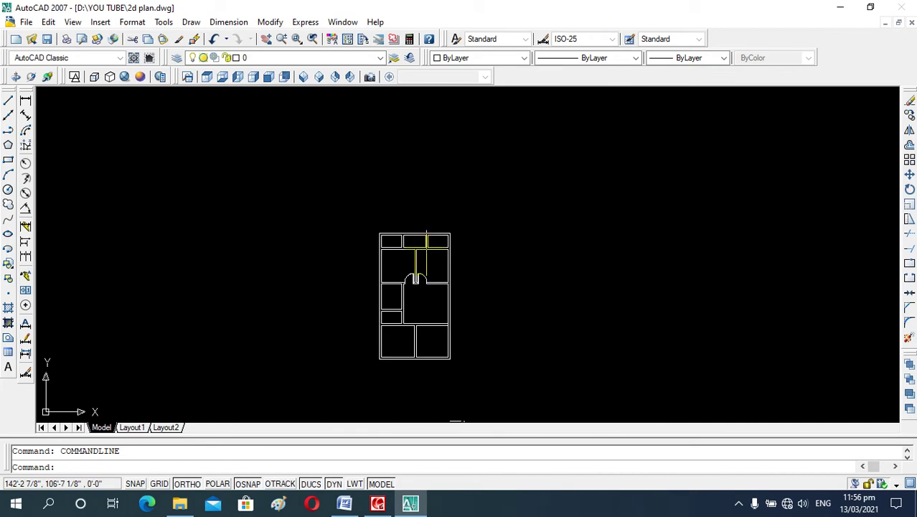
pyautogui.scroll(8, 401, 315)
pyautogui.scroll(-5, 401, 315)
pyautogui.scroll(3, 421, 188)
pyautogui.scroll(2, 421, 181)
pyautogui.scroll(-4, 422, 185)
pyautogui.scroll(3, 416, 276)
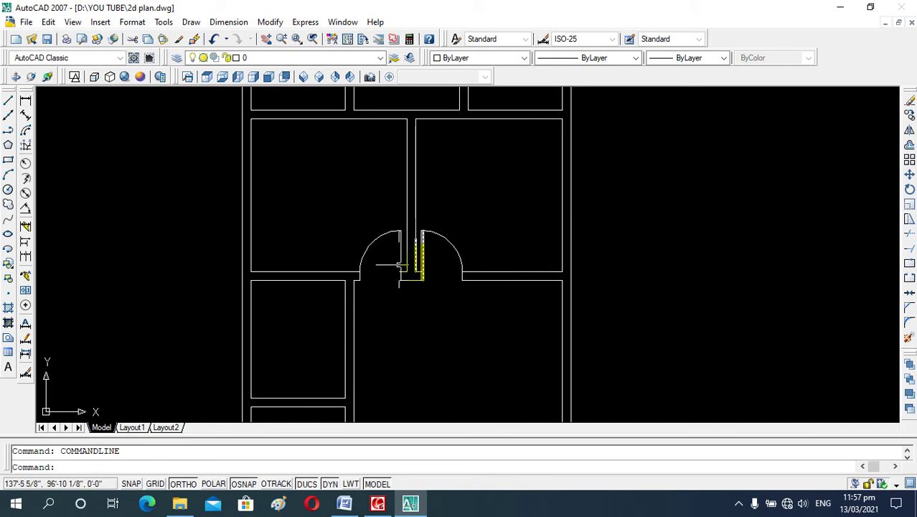
pyautogui.scroll(-3, 395, 287)
pyautogui.moveTo(403, 93); pyautogui.dragTo(403, 174, button='middle')
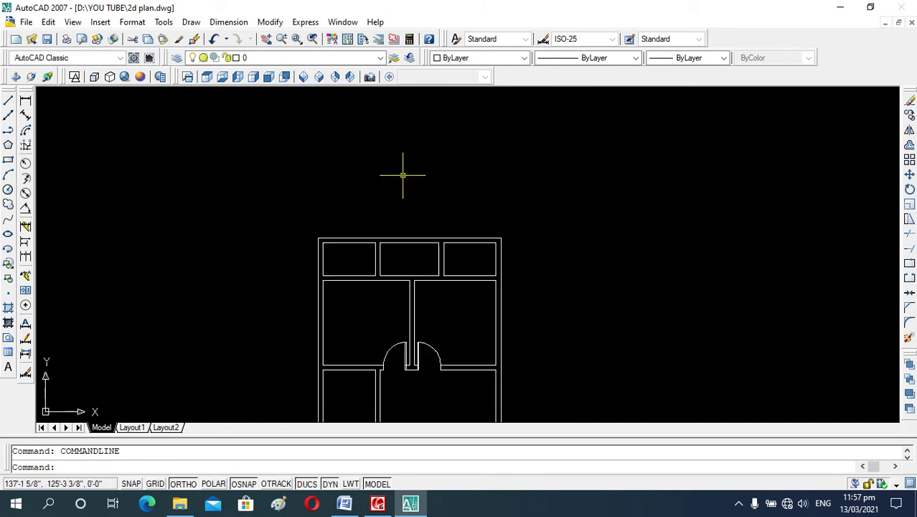
pyautogui.scroll(3, 440, 283)
pyautogui.scroll(2, 352, 282)
pyautogui.scroll(-2, 364, 277)
pyautogui.scroll(2, 389, 287)
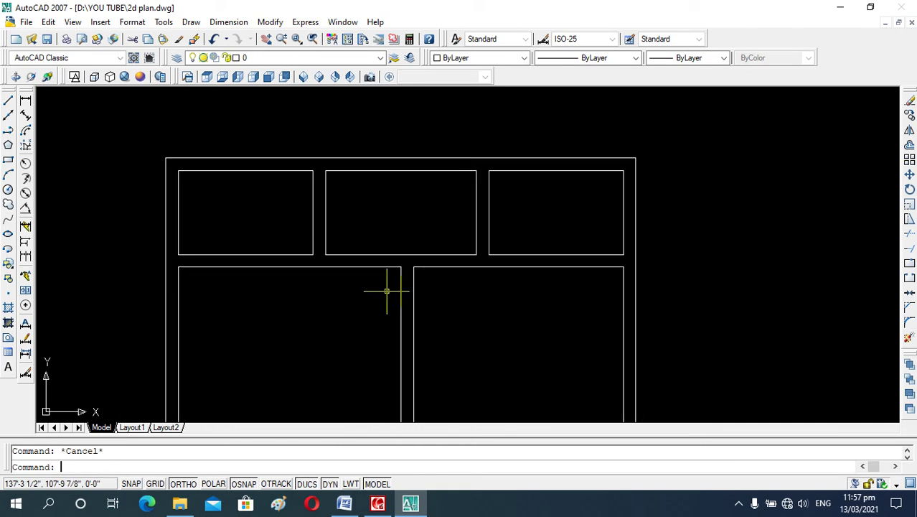
# Step: Offset the outer edges of the top-left and top-right rooms 6 inward
pyautogui.write('o')
pyautogui.press('Return')
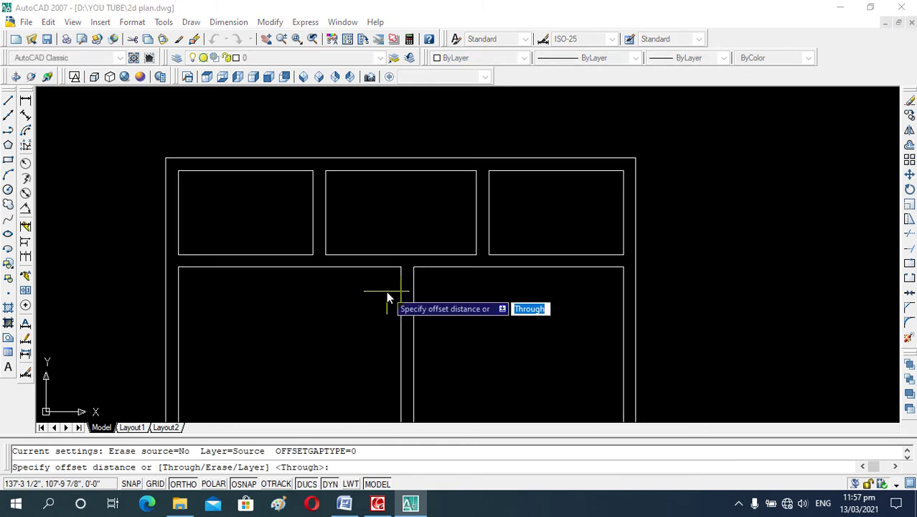
pyautogui.write('6')
pyautogui.press('Return')
pyautogui.click(620, 242)
pyautogui.click(580, 241)
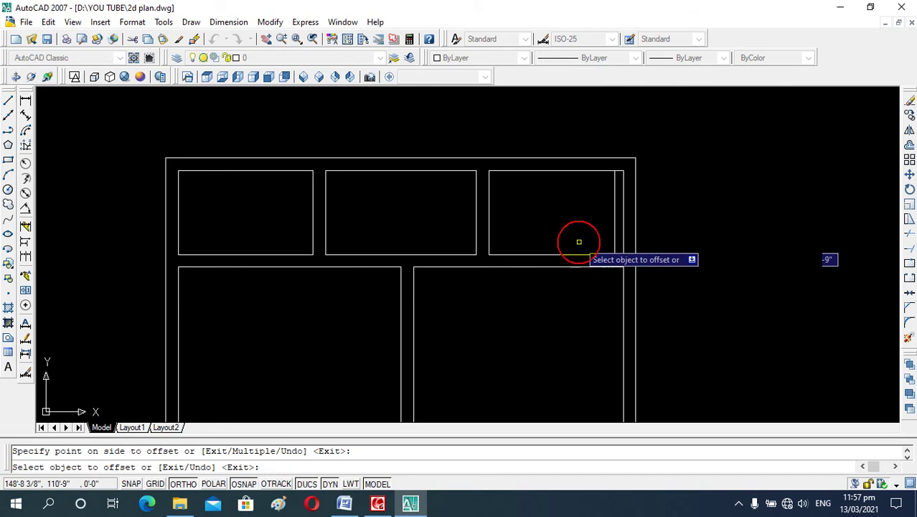
pyautogui.click(179, 240)
pyautogui.click(242, 245)
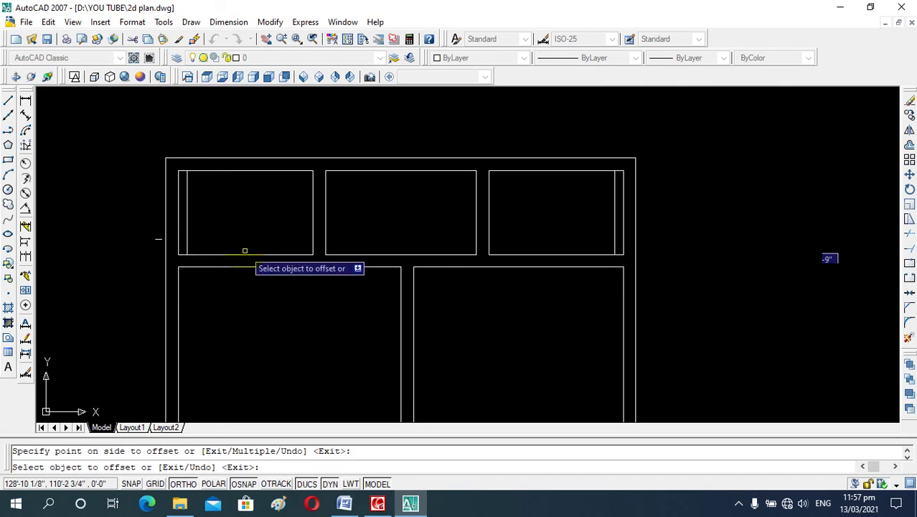
pyautogui.press('Escape')
# Step: Extend both new inner lines down to the wall below
pyautogui.write('e')
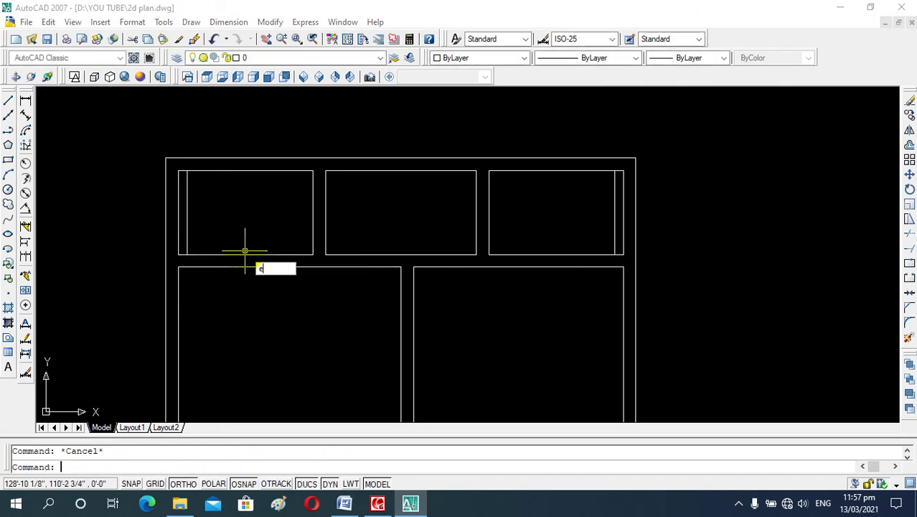
pyautogui.write('x')
pyautogui.press('Return')
pyautogui.press('Return')
pyautogui.click(186, 246)
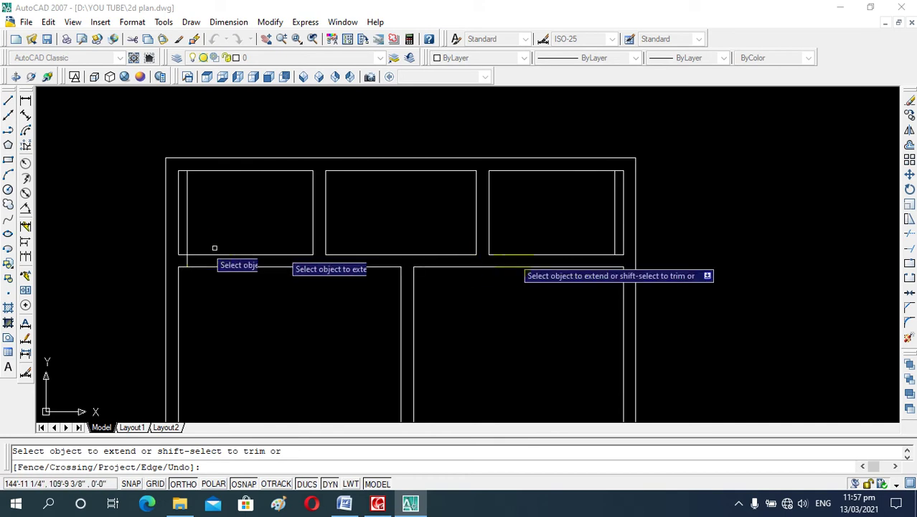
pyautogui.click(614, 241)
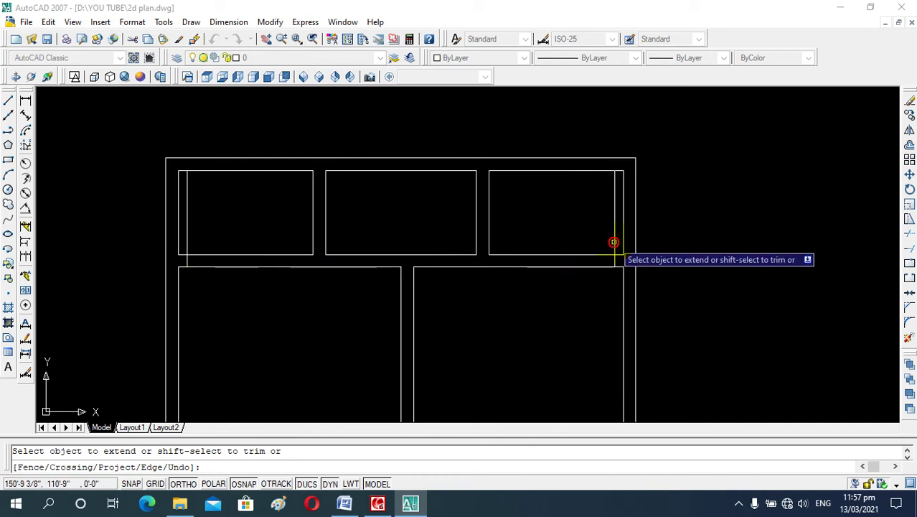
pyautogui.press('Escape')
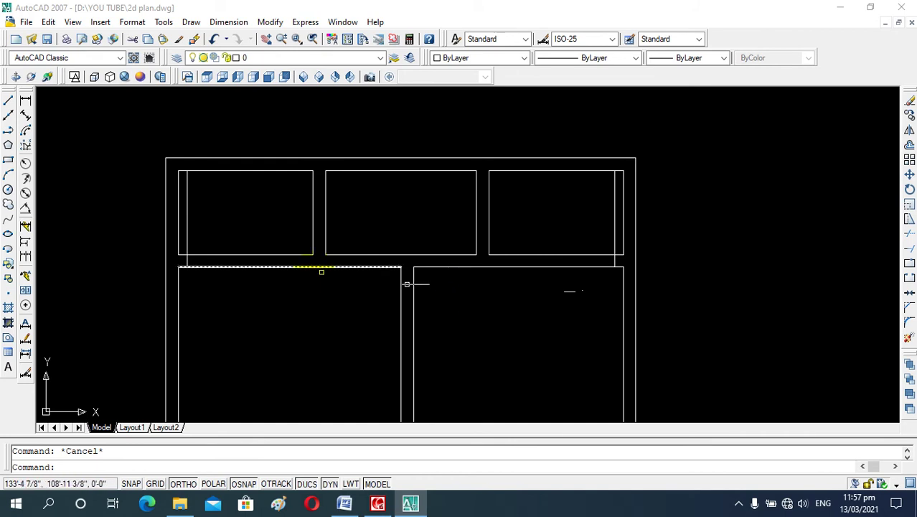
# Step: Offset the inner lines 2'-6" into each top room to mark the openings
pyautogui.write('o')
pyautogui.press('Return')
pyautogui.write("2.5'")
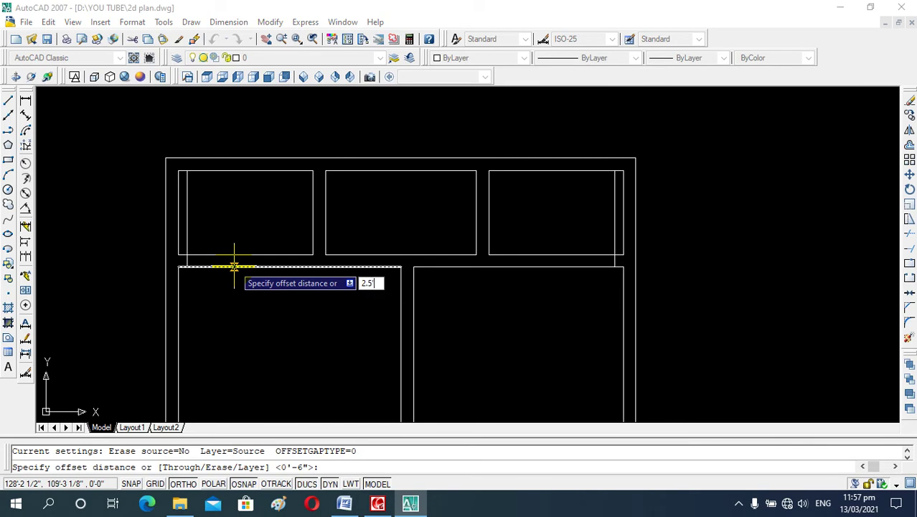
pyautogui.press('Return')
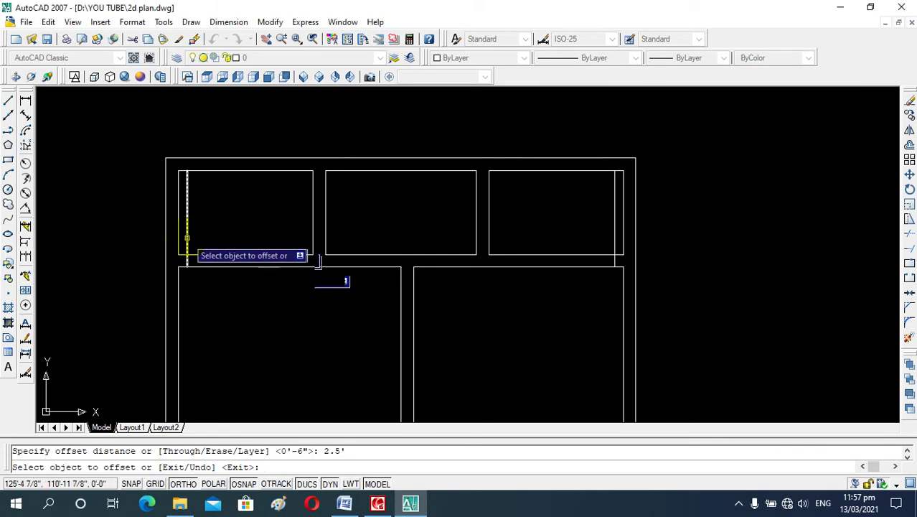
pyautogui.click(186, 238)
pyautogui.click(237, 238)
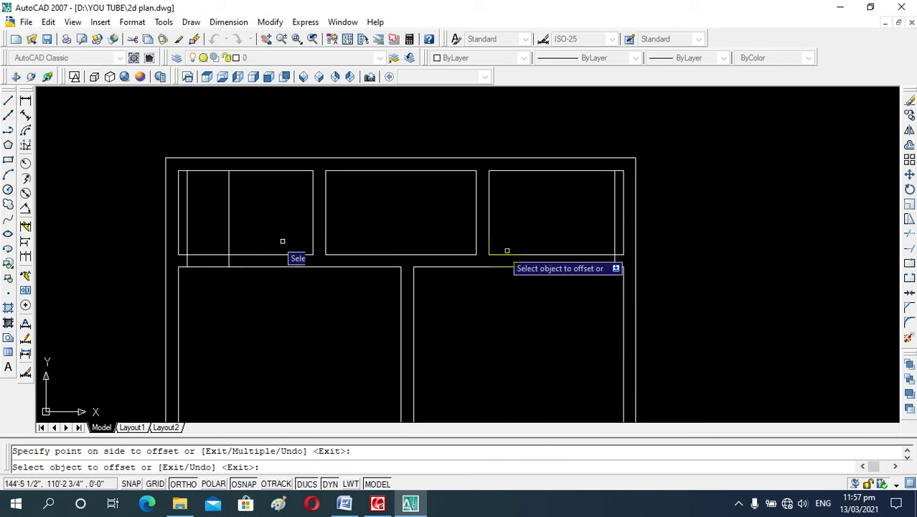
pyautogui.click(614, 232)
pyautogui.click(538, 243)
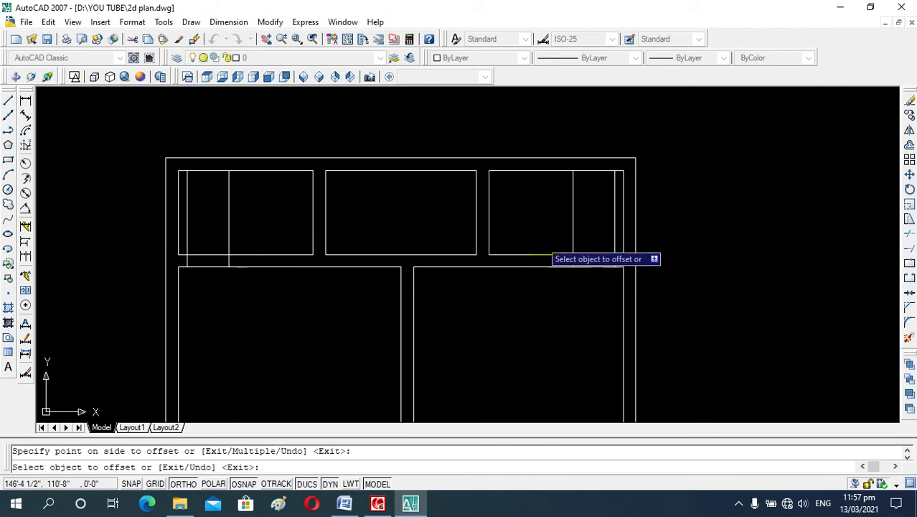
pyautogui.press('Escape')
# Step: Offset the inner lines of both top rooms once more at the same distance
pyautogui.press('Return')
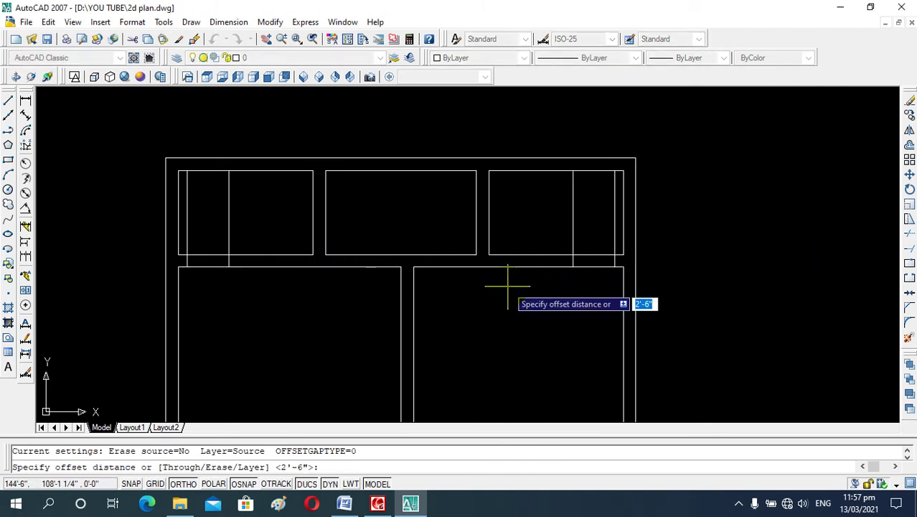
pyautogui.press('Return')
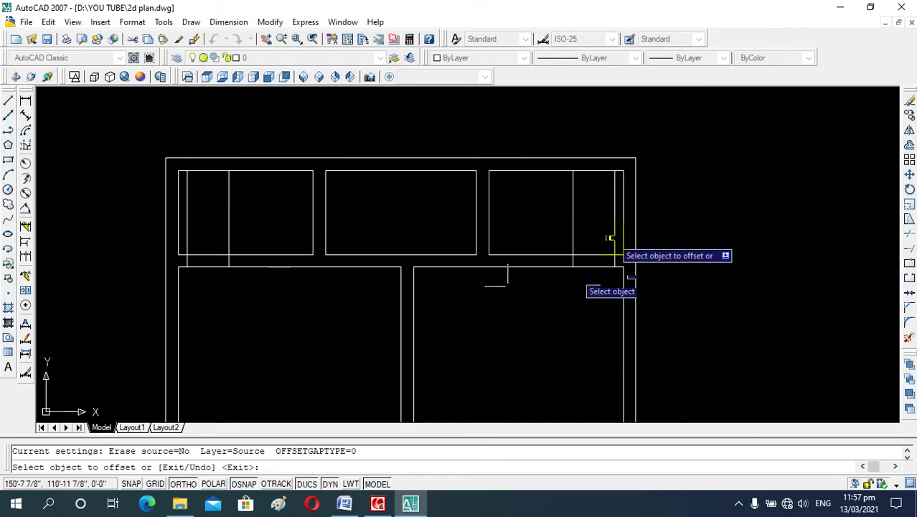
pyautogui.click(609, 237)
pyautogui.click(402, 249)
pyautogui.click(192, 241)
pyautogui.click(212, 244)
pyautogui.press('Escape')
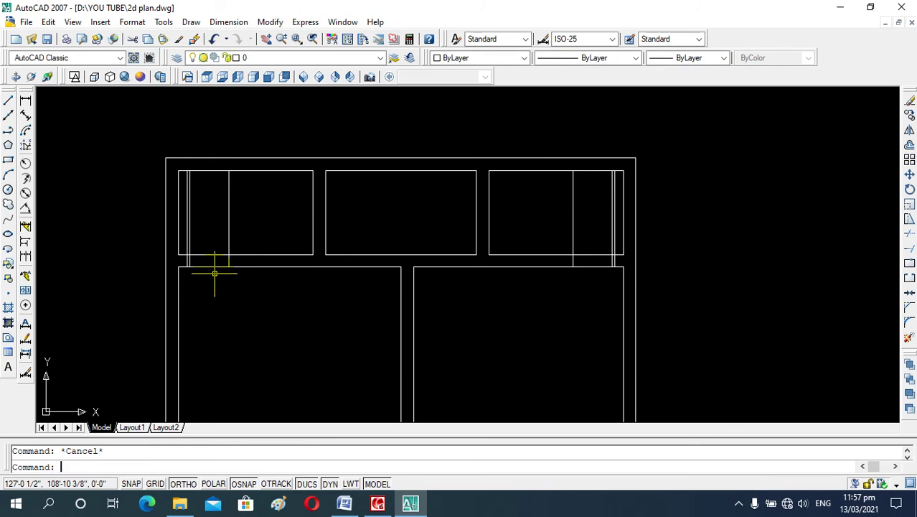
# Step: Draw a circle centred on the left opening's edge, spanning the door width
pyautogui.write('c')
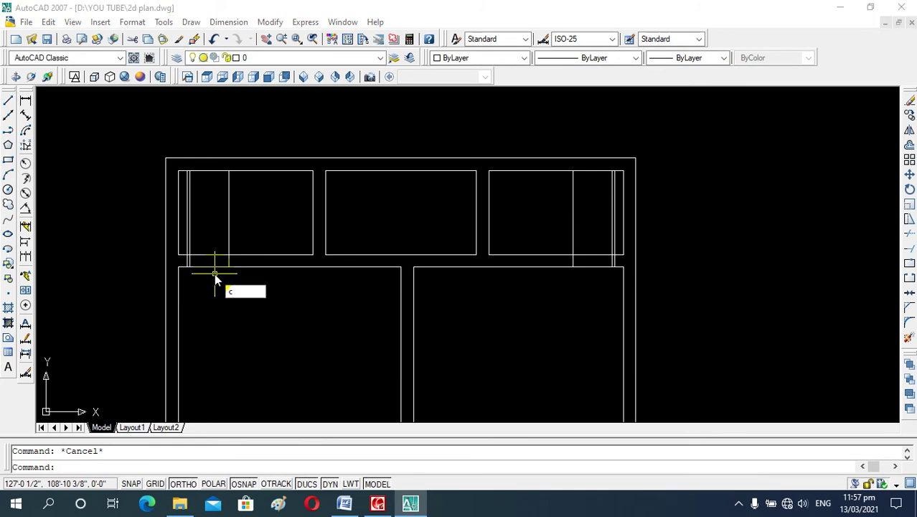
pyautogui.press('Return')
pyautogui.scroll(3, 192, 251)
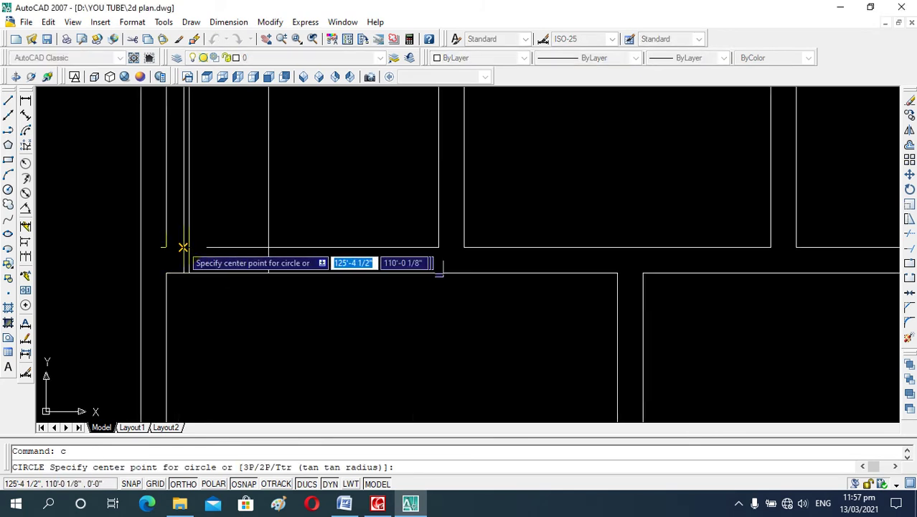
pyautogui.click(184, 246)
pyautogui.click(266, 247)
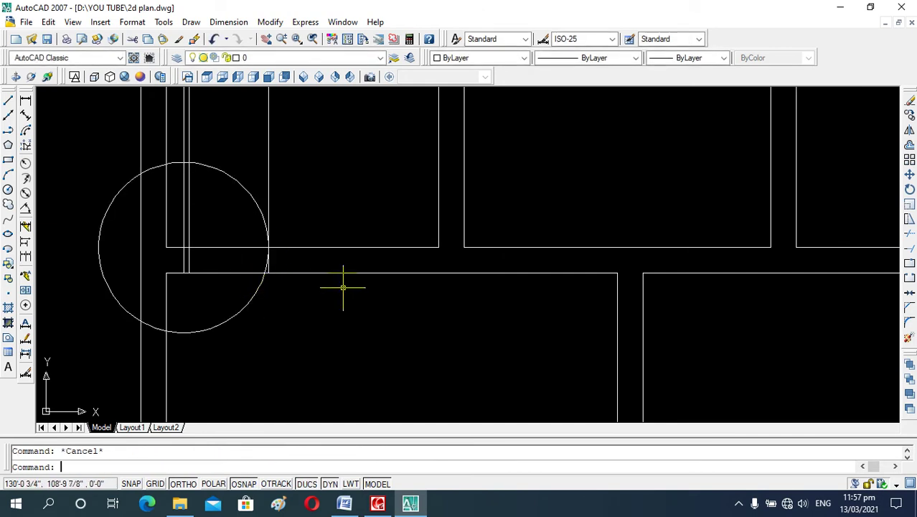
pyautogui.scroll(-2, 343, 287)
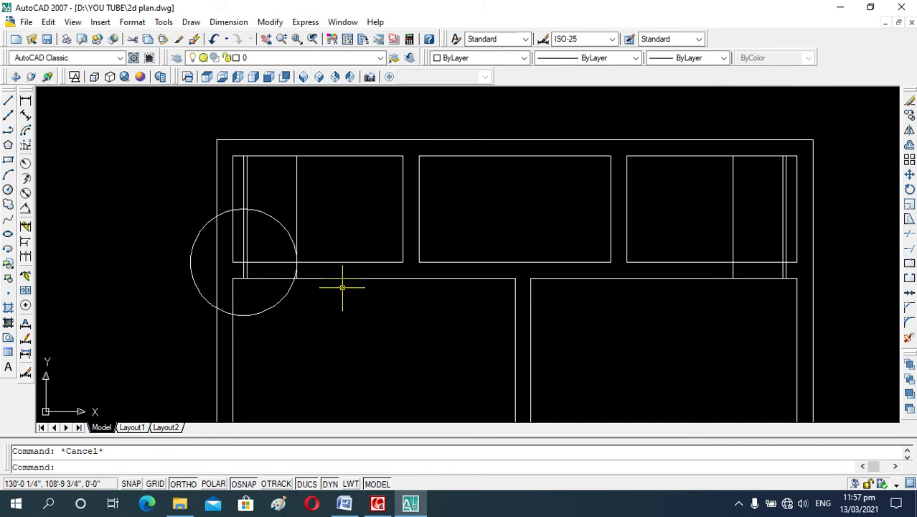
# Step: Trim the wall lines and circle to leave a quarter-arc door swing
pyautogui.write('t')
pyautogui.press('Return')
pyautogui.press('Return')
pyautogui.click(312, 176)
pyautogui.click(262, 186)
pyautogui.click(244, 185)
pyautogui.click(249, 228)
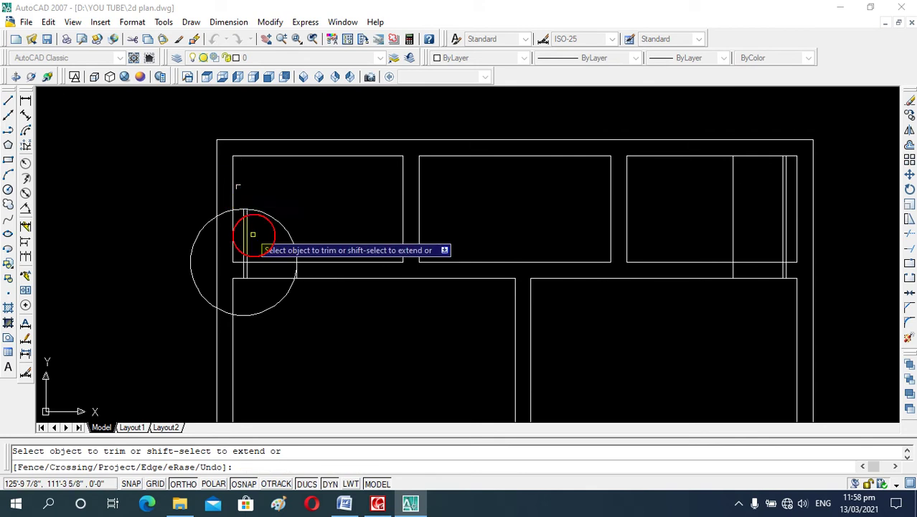
pyautogui.click(266, 329)
pyautogui.click(266, 329)
pyautogui.scroll(4, 301, 276)
pyautogui.scroll(-4, 300, 264)
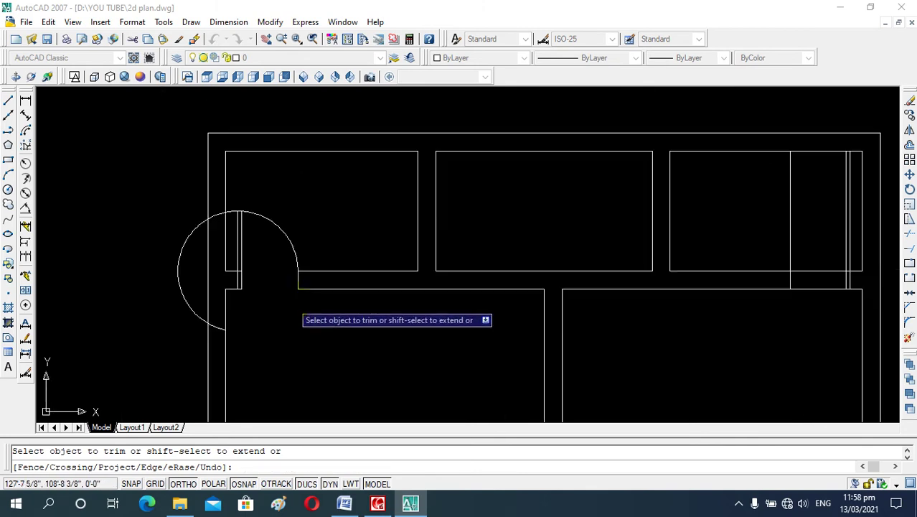
pyautogui.press('Escape')
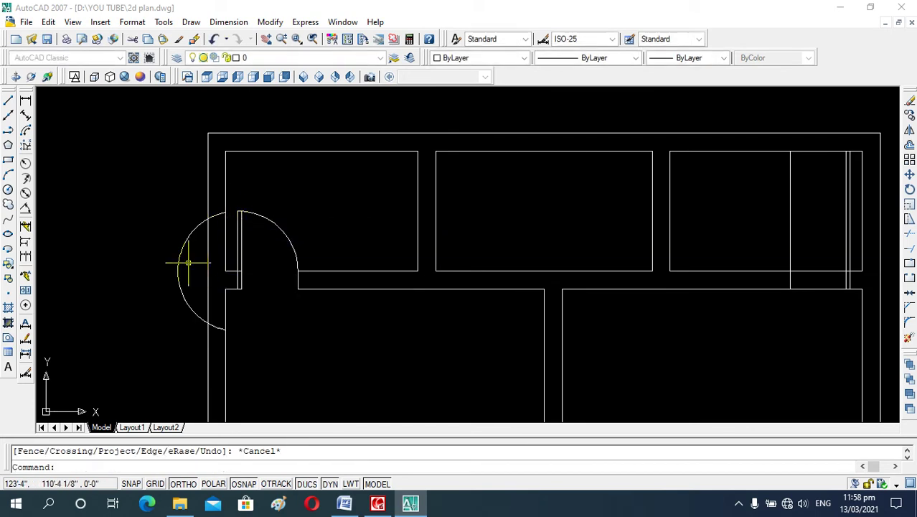
# Step: Delete the leftover circle piece at the top-left doorway
pyautogui.click(185, 262)
pyautogui.click(155, 288)
pyautogui.press('Delete')
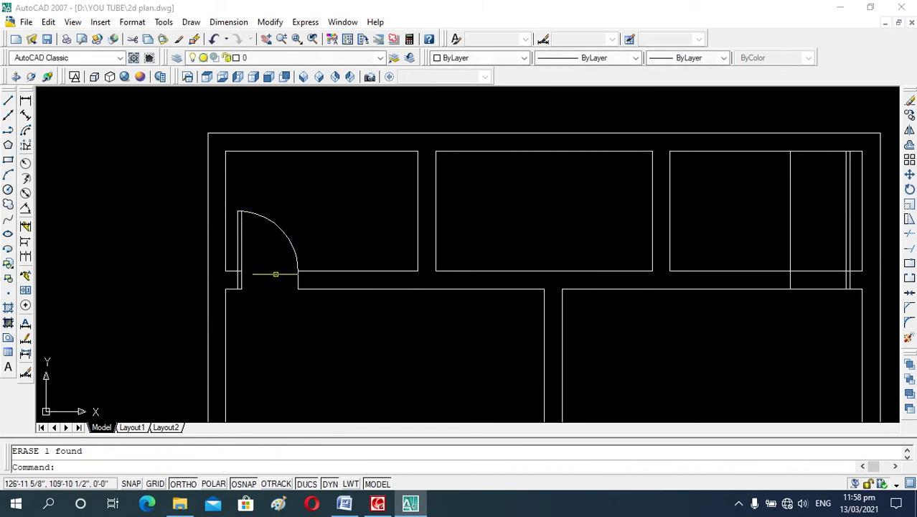
# Step: Draw a door-width circle centred on the top-right opening's jamb
pyautogui.scroll(-3, 239, 287)
pyautogui.scroll(3, 469, 321)
pyautogui.scroll(2, 467, 321)
pyautogui.scroll(-1, 468, 320)
pyautogui.write('c')
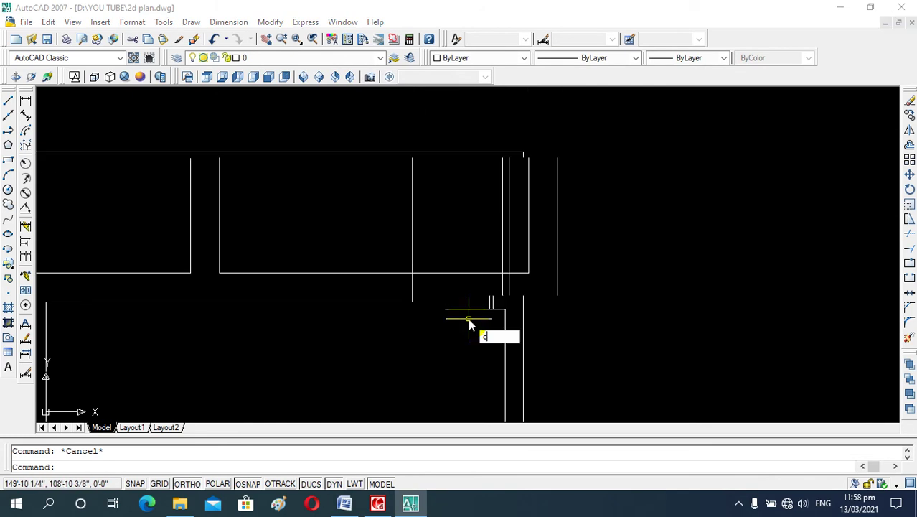
pyautogui.press('Return')
pyautogui.scroll(-1, 478, 315)
pyautogui.click(495, 290)
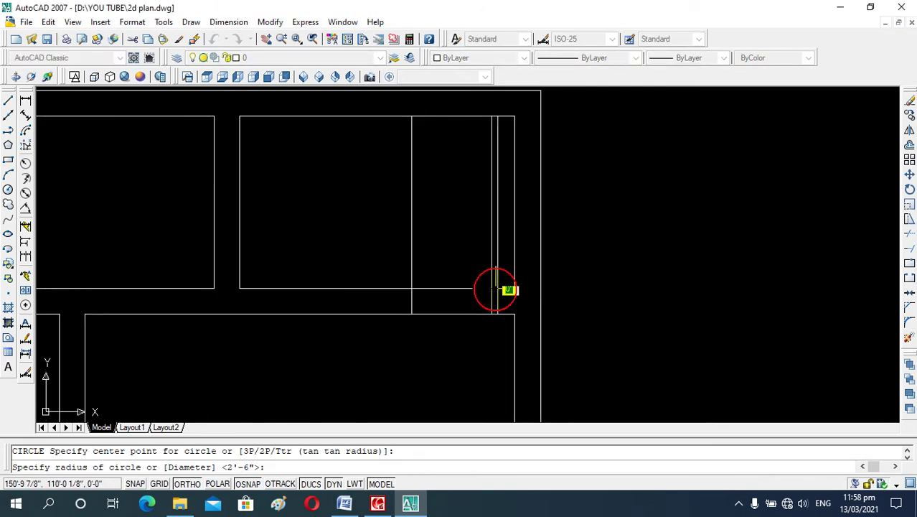
pyautogui.click(413, 301)
pyautogui.press('Escape')
# Step: Trim the wall and circle to a quarter arc, then erase the circle's right half
pyautogui.write('tr')
pyautogui.press('Return')
pyautogui.press('Return')
pyautogui.click(448, 313)
pyautogui.click(440, 353)
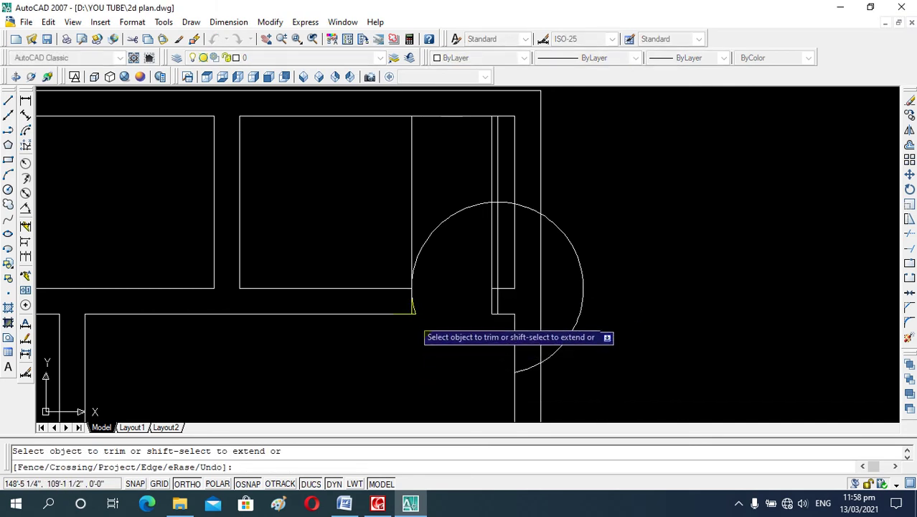
pyautogui.click(430, 188)
pyautogui.click(389, 196)
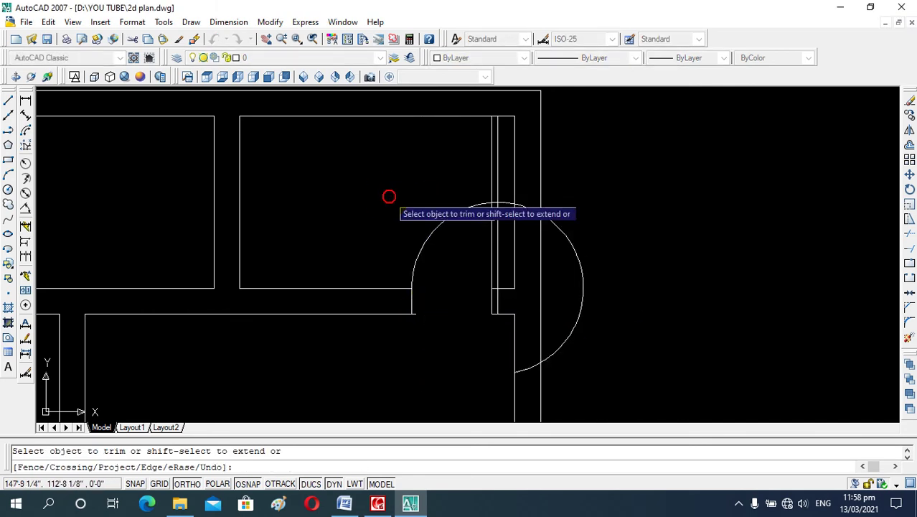
pyautogui.click(482, 173)
pyautogui.click(683, 194)
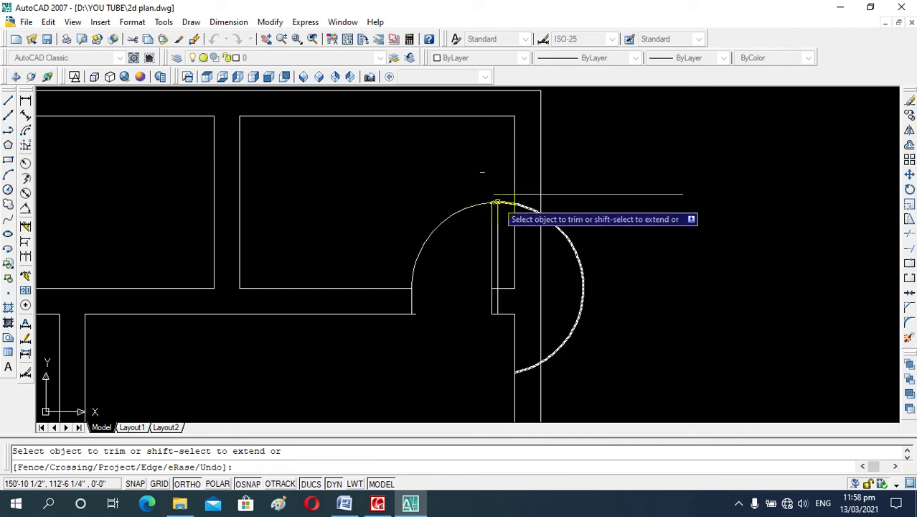
pyautogui.press('Escape')
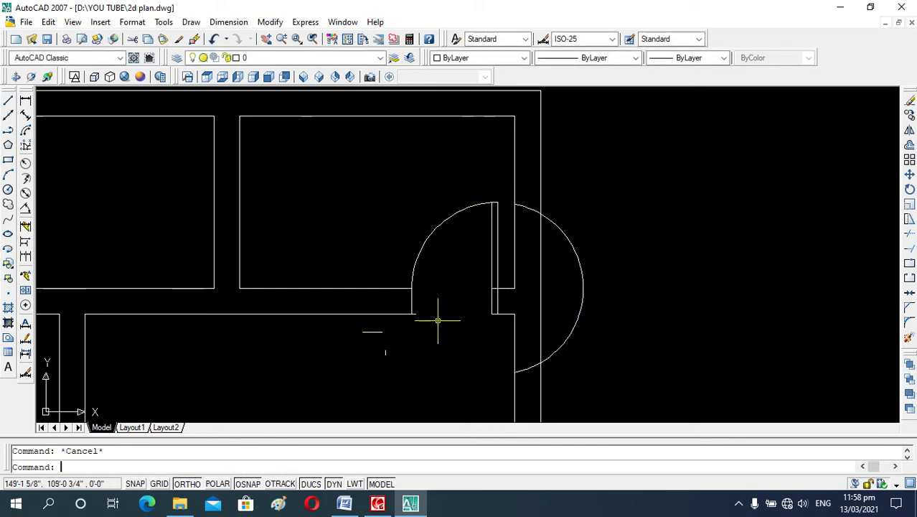
pyautogui.click(551, 222)
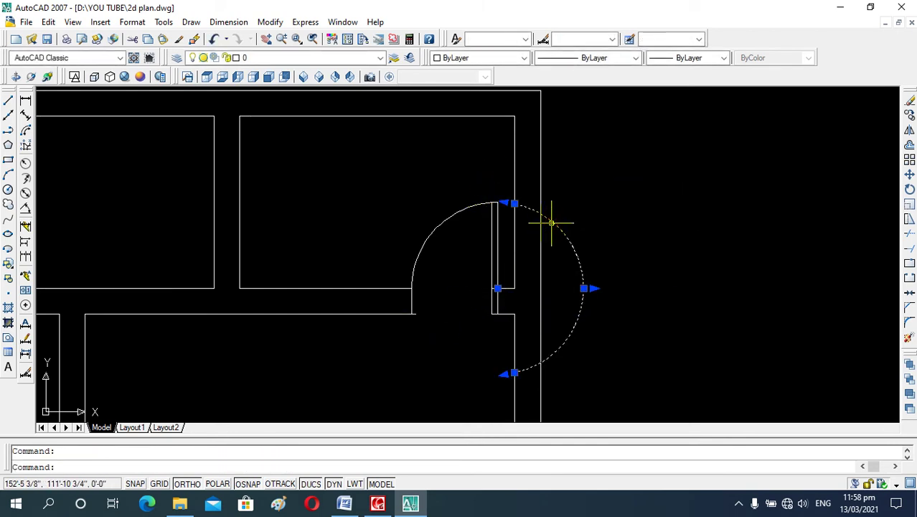
pyautogui.press('Delete')
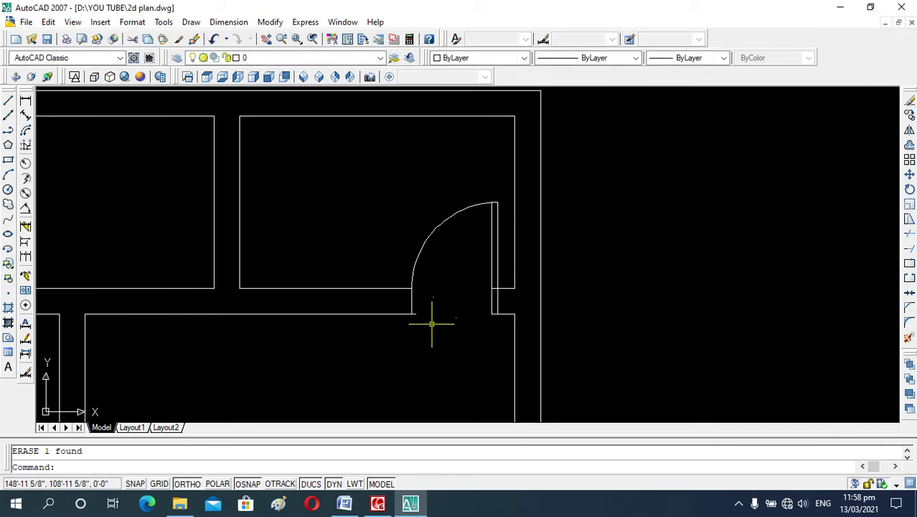
# Step: Zoom in and out to inspect the finished top-right door swing
pyautogui.write('tr')
pyautogui.press('Return')
pyautogui.press('Return')
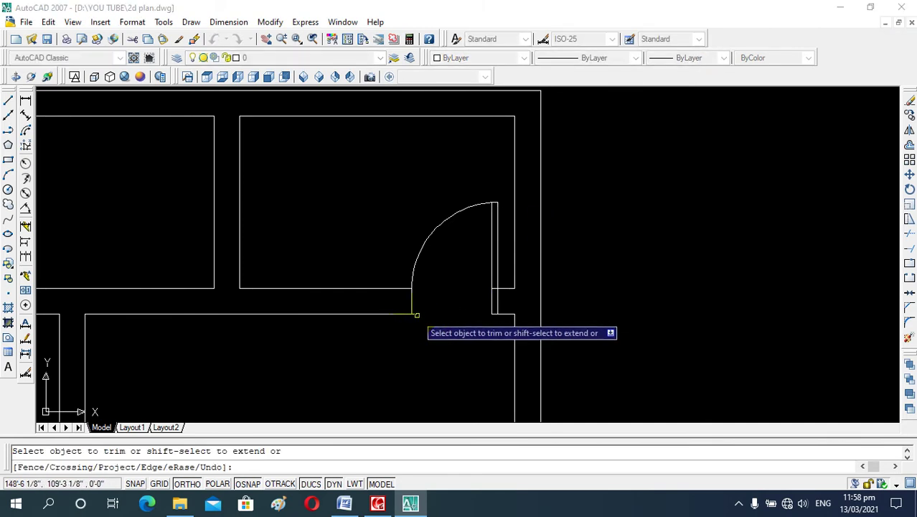
pyautogui.scroll(4, 408, 312)
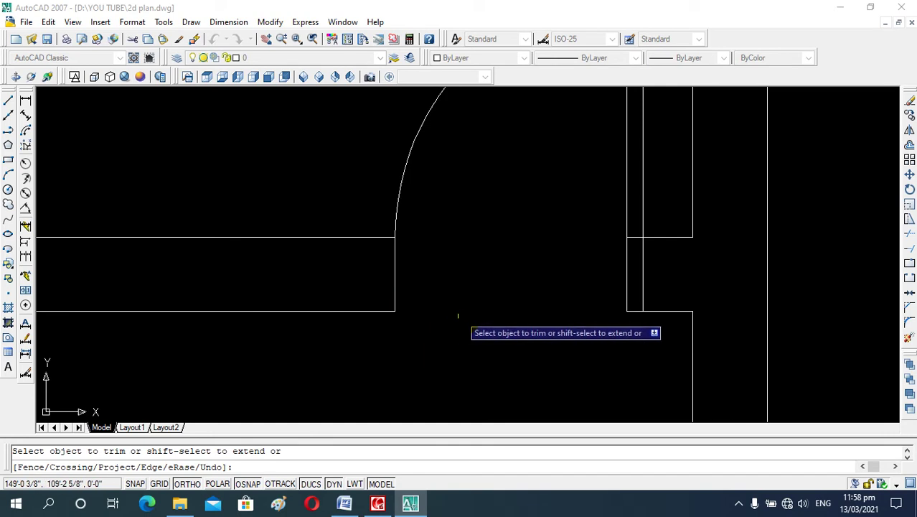
pyautogui.press('Escape')
pyautogui.scroll(-4, 463, 314)
pyautogui.scroll(-3, 472, 312)
pyautogui.scroll(5, 472, 312)
pyautogui.scroll(3, 472, 263)
pyautogui.scroll(-8, 472, 263)
pyautogui.scroll(5, 472, 264)
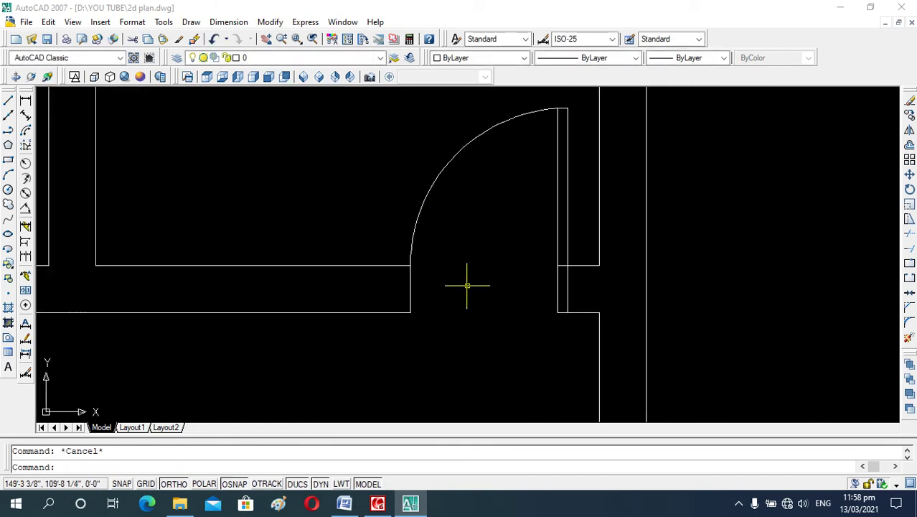
pyautogui.scroll(-4, 466, 279)
pyautogui.scroll(-5, 477, 272)
pyautogui.scroll(9, 467, 272)
pyautogui.scroll(-2, 466, 272)
pyautogui.scroll(-5, 543, 268)
pyautogui.scroll(3, 311, 285)
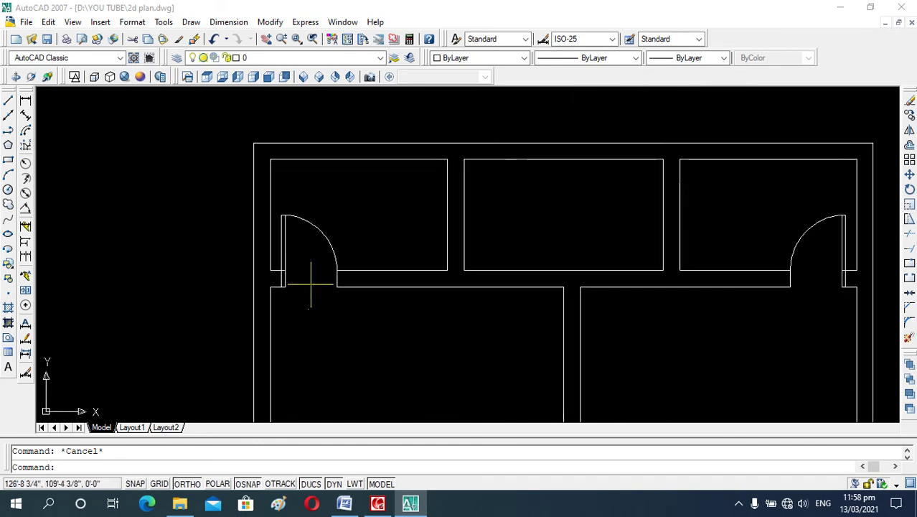
pyautogui.scroll(3, 406, 283)
pyautogui.scroll(-5, 327, 249)
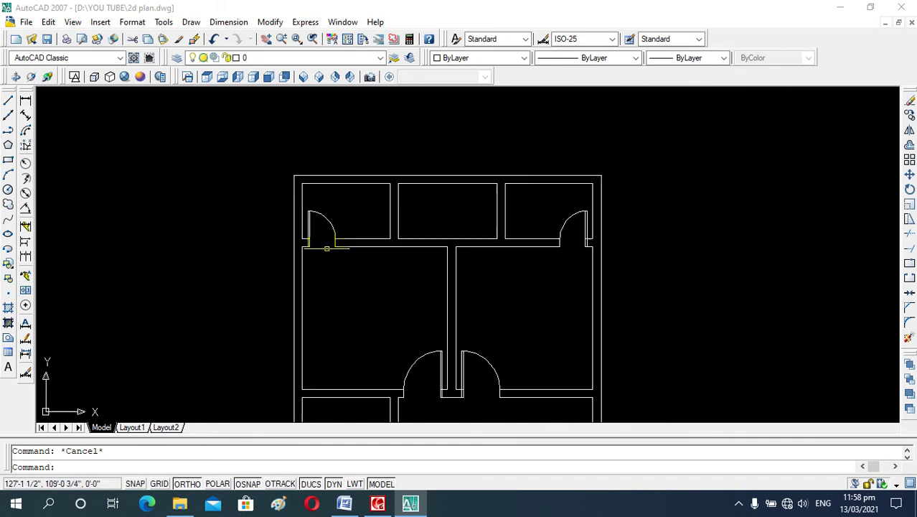
pyautogui.scroll(2, 428, 265)
pyautogui.scroll(-8, 444, 233)
pyautogui.scroll(3, 444, 230)
pyautogui.scroll(5, 431, 308)
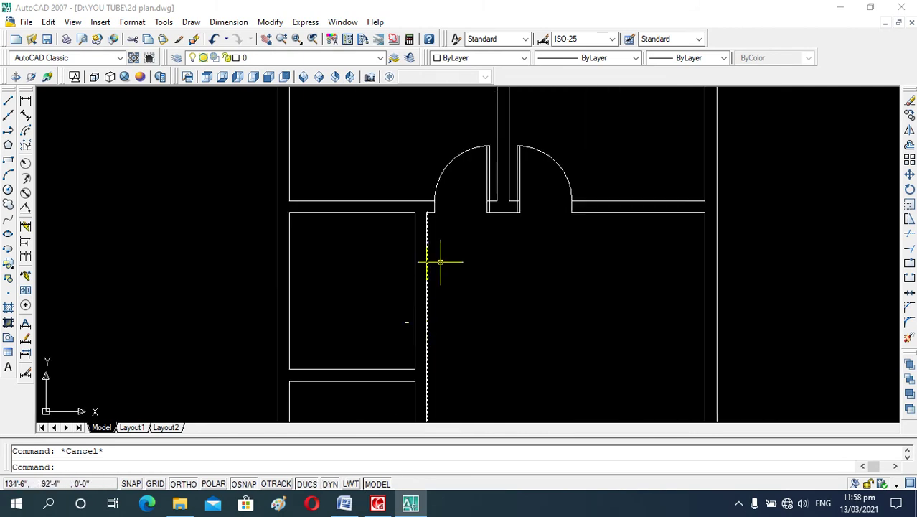
pyautogui.scroll(-1, 440, 261)
pyautogui.scroll(3, 433, 330)
pyautogui.scroll(-2, 434, 308)
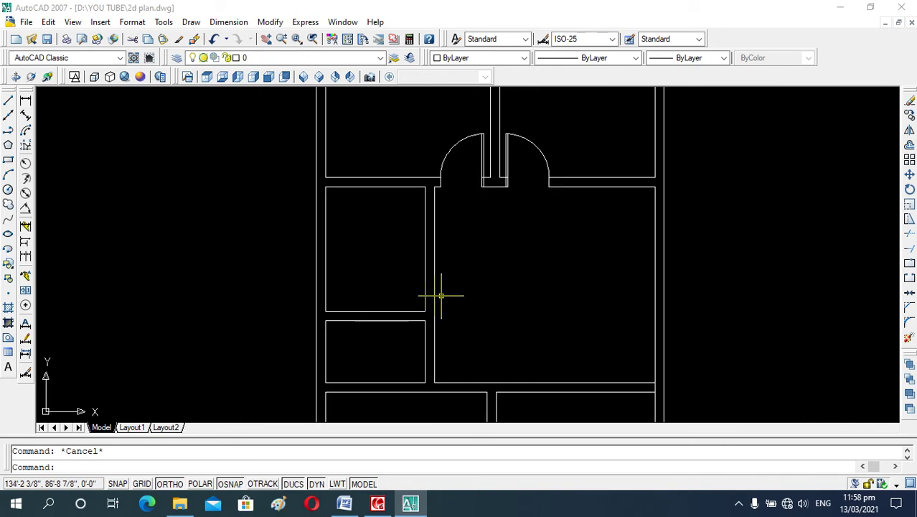
pyautogui.scroll(-1, 406, 289)
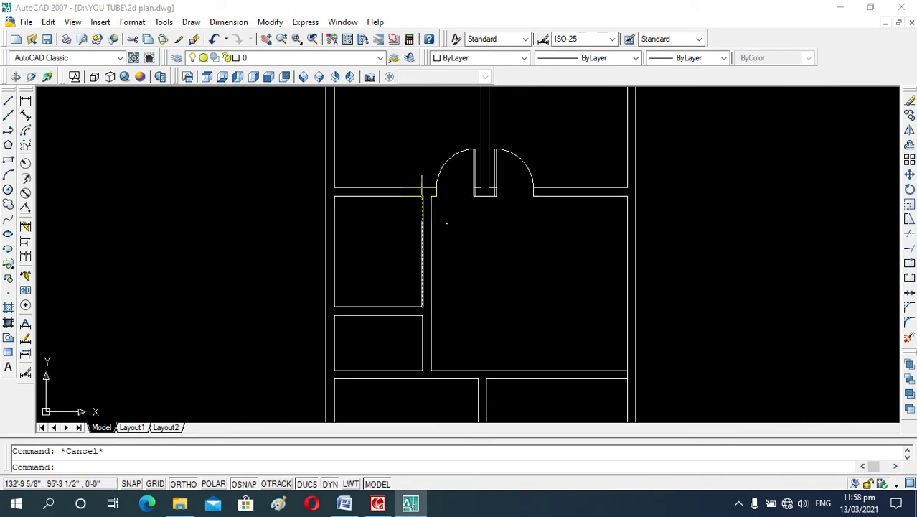
pyautogui.scroll(2, 423, 191)
# Step: Offset the left room's top wall line downward and extend the copy to the corridor wall
pyautogui.write('o')
pyautogui.press('Return')
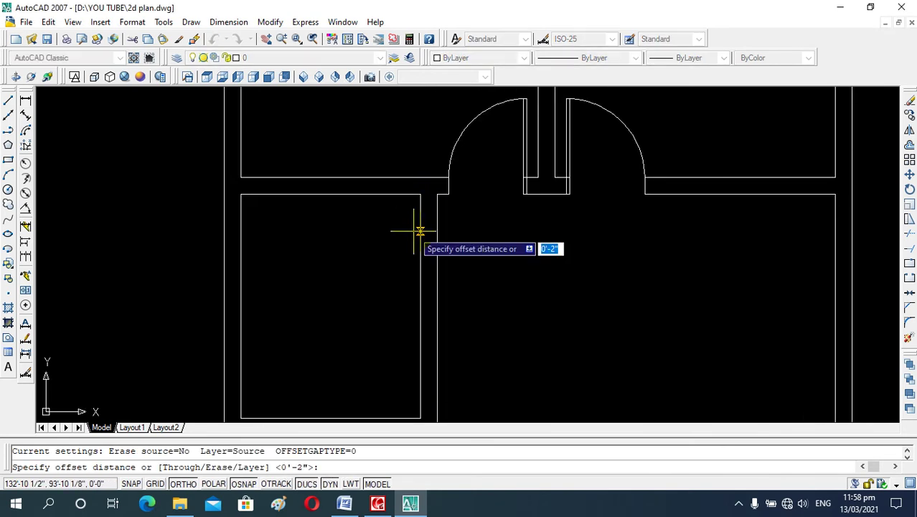
pyautogui.press('Return')
pyautogui.click(412, 194)
pyautogui.click(399, 262)
pyautogui.press('Escape')
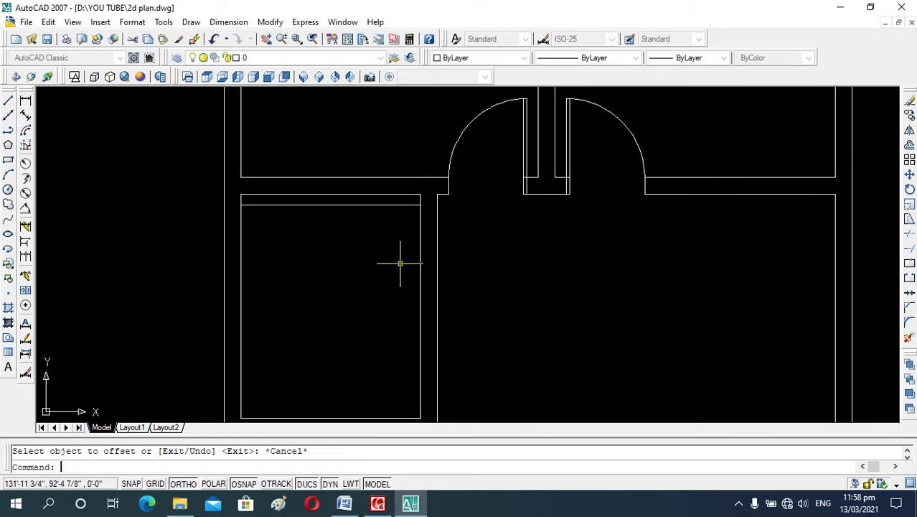
pyautogui.write('ex')
pyautogui.press('Return')
pyautogui.press('Return')
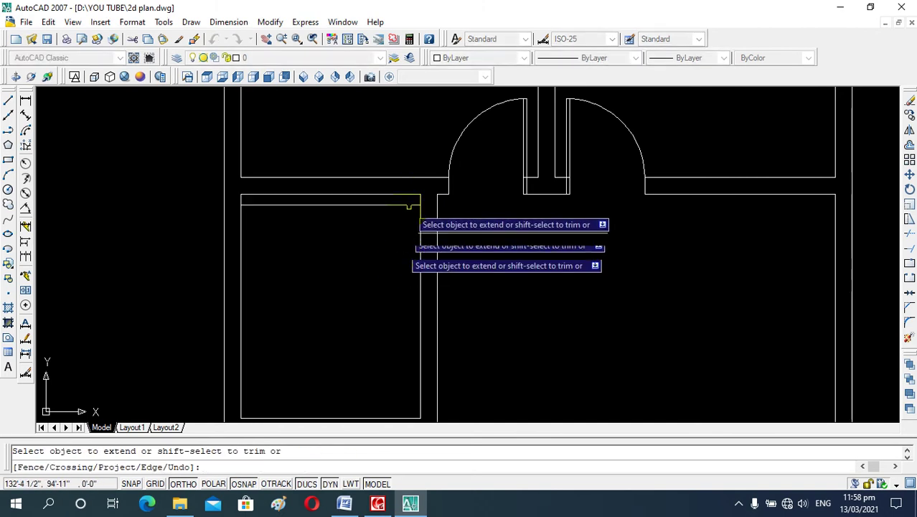
pyautogui.click(409, 206)
pyautogui.press('Escape')
# Step: Offset that new line 3' down to mark the door width
pyautogui.write('o')
pyautogui.press('Return')
pyautogui.write("3'")
pyautogui.press('Return')
pyautogui.click(413, 206)
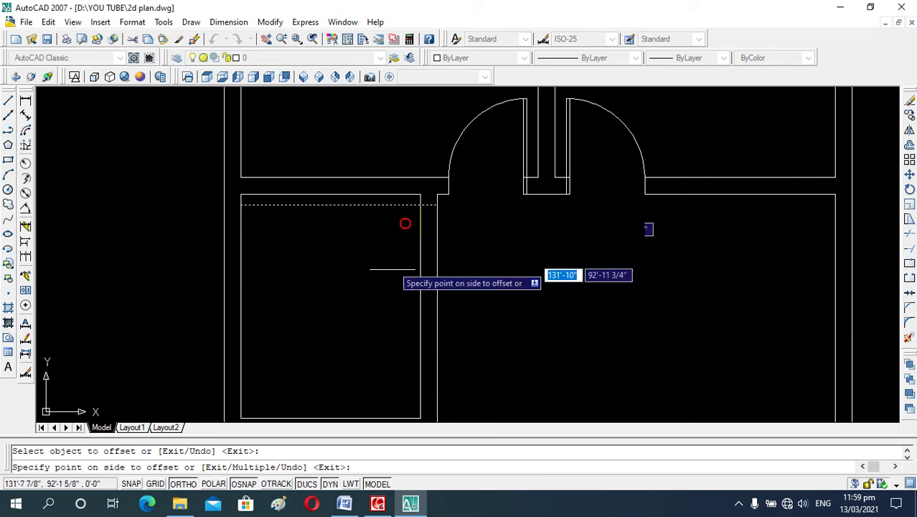
pyautogui.click(388, 290)
pyautogui.press('Escape')
# Step: Offset the door-leaf line by 1" to form the thin door leaf
pyautogui.press('Return')
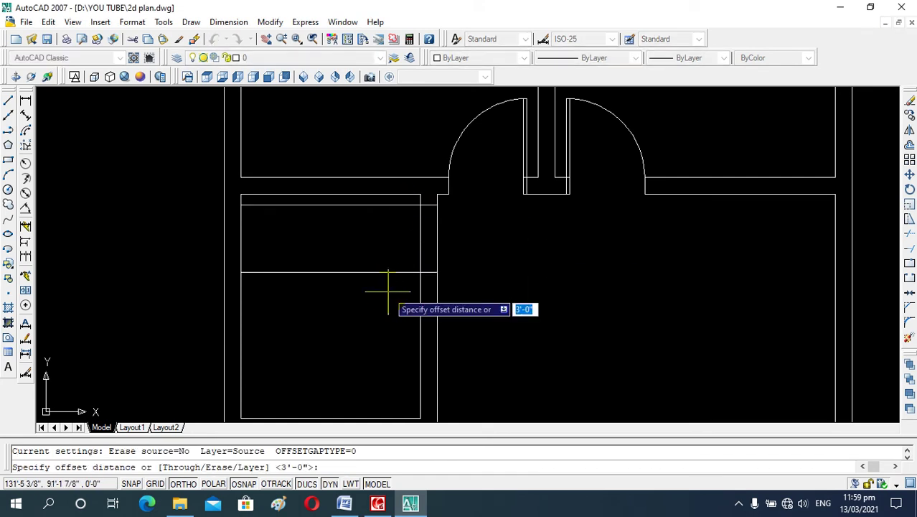
pyautogui.write('1')
pyautogui.press('Return')
pyautogui.click(378, 205)
pyautogui.click(379, 266)
pyautogui.press('Escape')
# Step: Draw a swing circle centred at the door hinge corner, reaching the line 3' below
pyautogui.write('c')
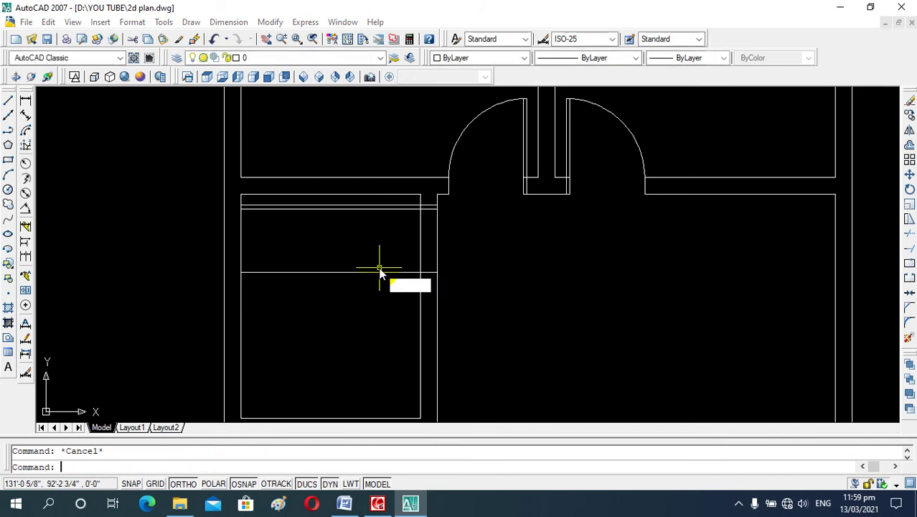
pyautogui.press('Return')
pyautogui.click(420, 205)
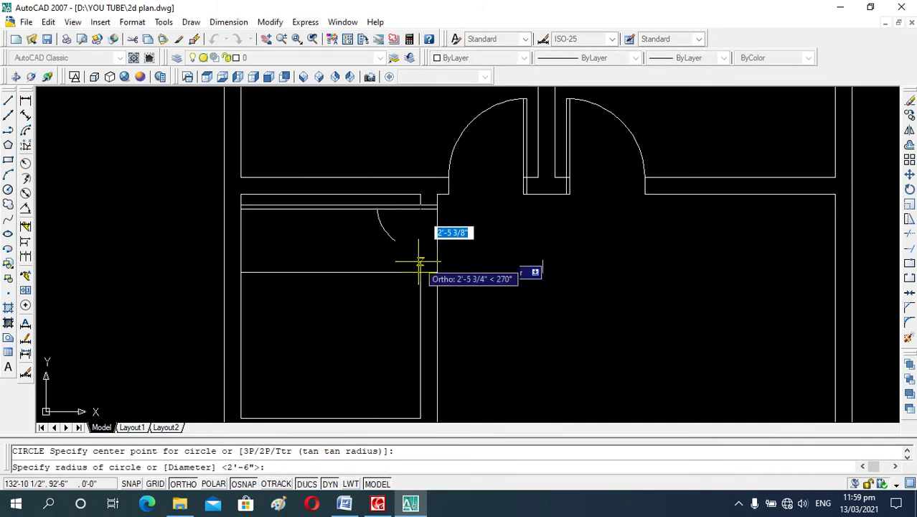
pyautogui.click(420, 272)
pyautogui.press('Escape')
pyautogui.write('tr')
pyautogui.press('Return')
pyautogui.press('Return')
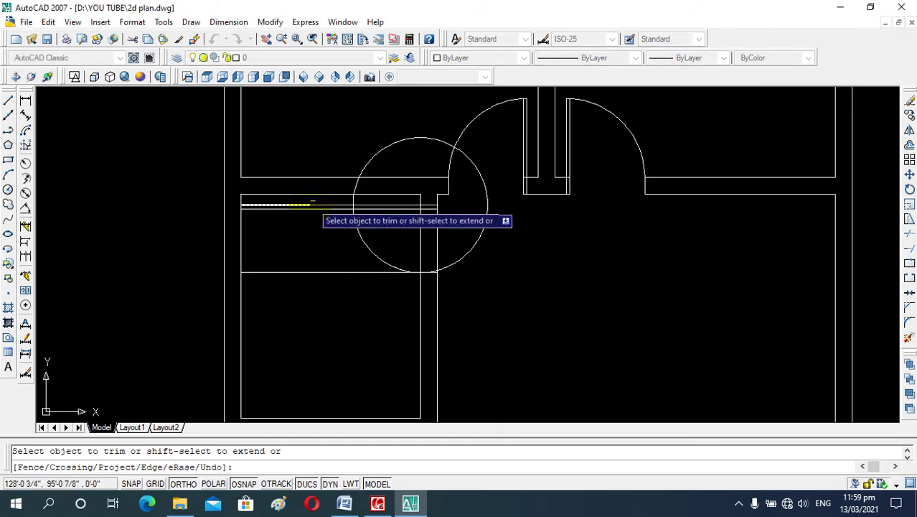
# Step: Trim the wall lines inside the new door opening with crossing windows
pyautogui.click(313, 201)
pyautogui.click(297, 289)
pyautogui.click(305, 304)
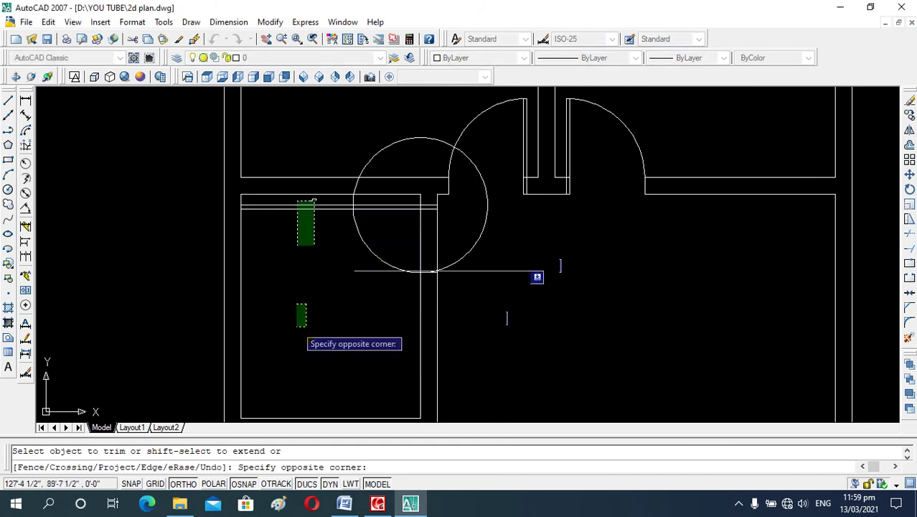
pyautogui.click(297, 325)
# Step: Trim the swing circle's lower arcs and delete the upper-left arc, leaving a quarter-arc swing
pyautogui.click(482, 242)
pyautogui.click(451, 259)
pyautogui.scroll(2, 434, 271)
pyautogui.scroll(2, 441, 278)
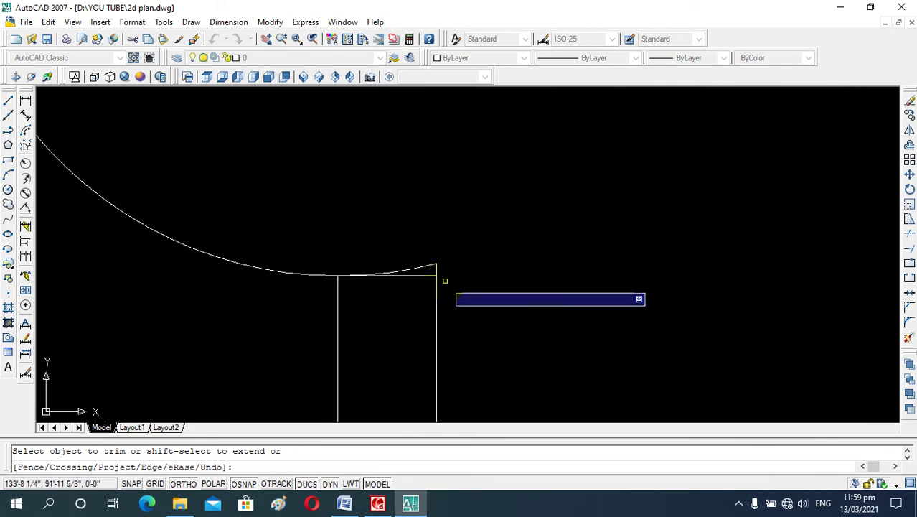
pyautogui.click(426, 267)
pyautogui.scroll(-4, 440, 285)
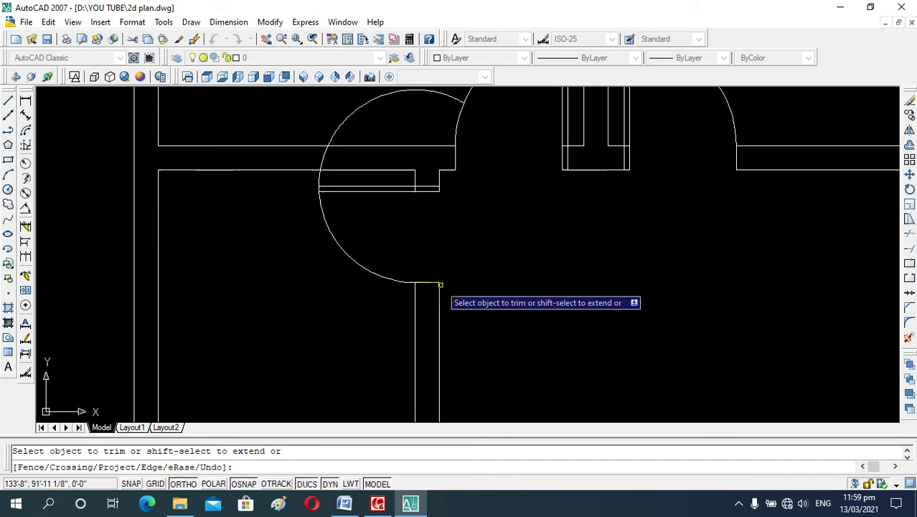
pyautogui.click(307, 180)
pyautogui.scroll(-2, 373, 223)
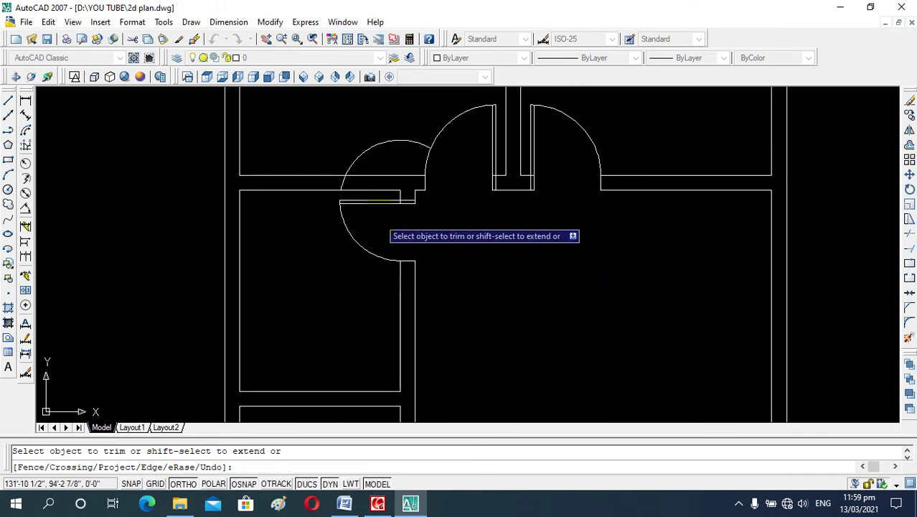
pyautogui.press('Escape')
pyautogui.click(380, 143)
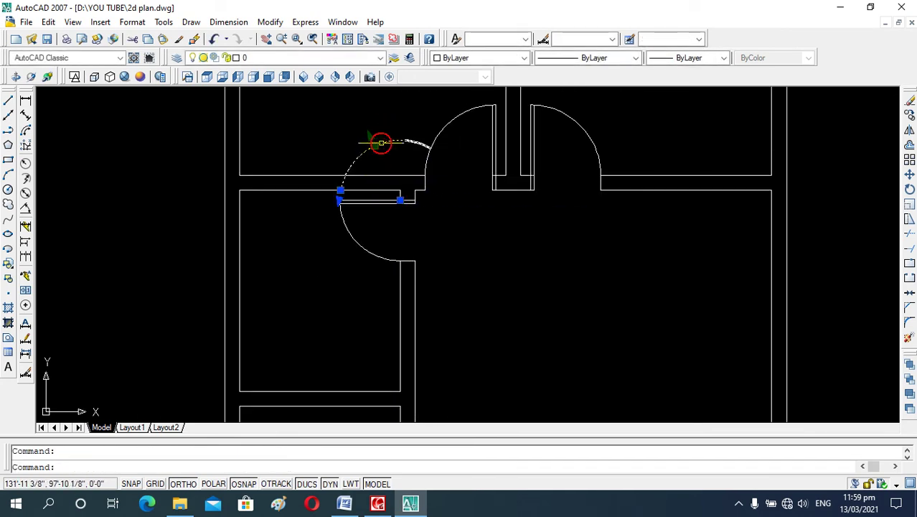
pyautogui.press('Delete')
pyautogui.scroll(-5, 374, 203)
pyautogui.scroll(3, 394, 236)
pyautogui.scroll(3, 390, 279)
pyautogui.scroll(-3, 389, 273)
pyautogui.scroll(-2, 424, 254)
pyautogui.scroll(4, 467, 308)
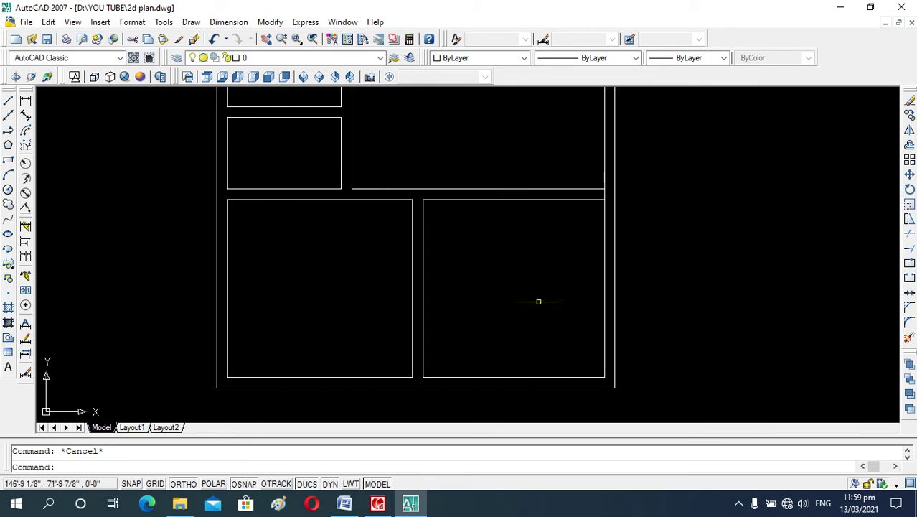
pyautogui.scroll(-2, 538, 302)
pyautogui.scroll(-3, 471, 317)
pyautogui.scroll(4, 432, 305)
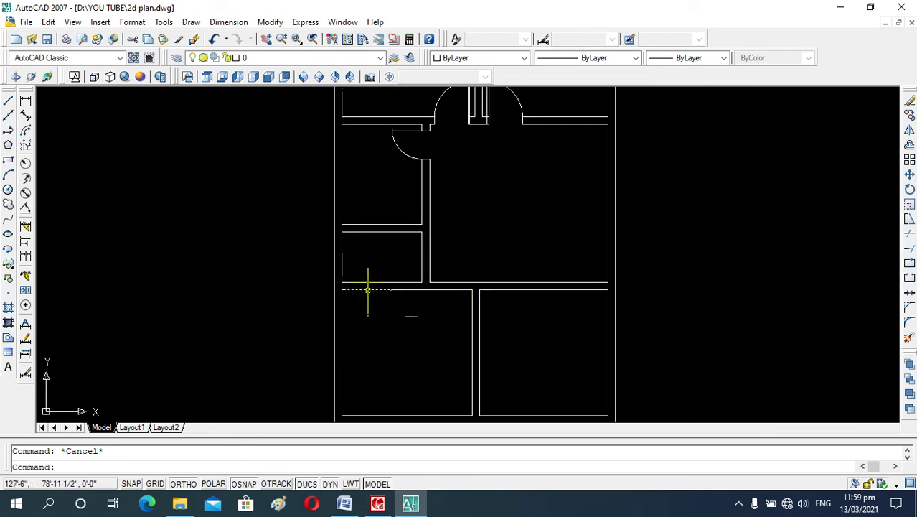
pyautogui.scroll(3, 367, 290)
pyautogui.scroll(1, 447, 273)
pyautogui.scroll(-5, 459, 274)
pyautogui.scroll(3, 414, 256)
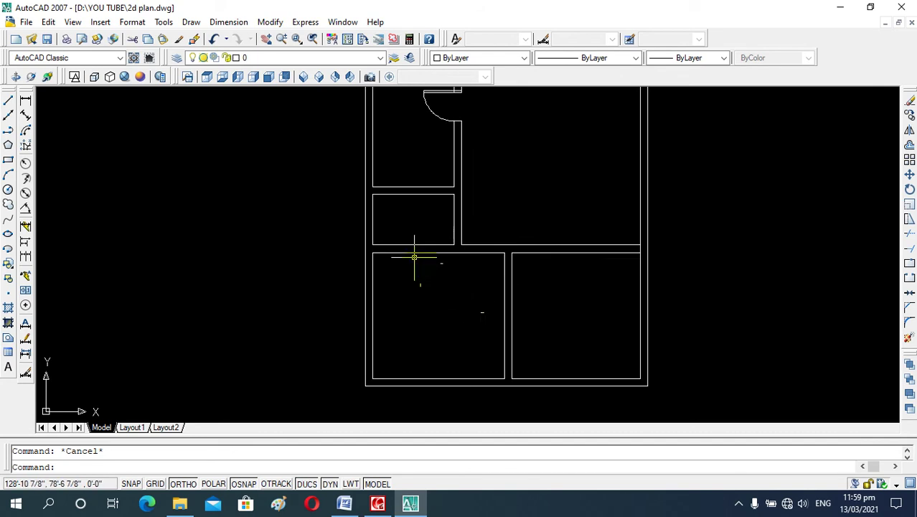
pyautogui.scroll(2, 413, 239)
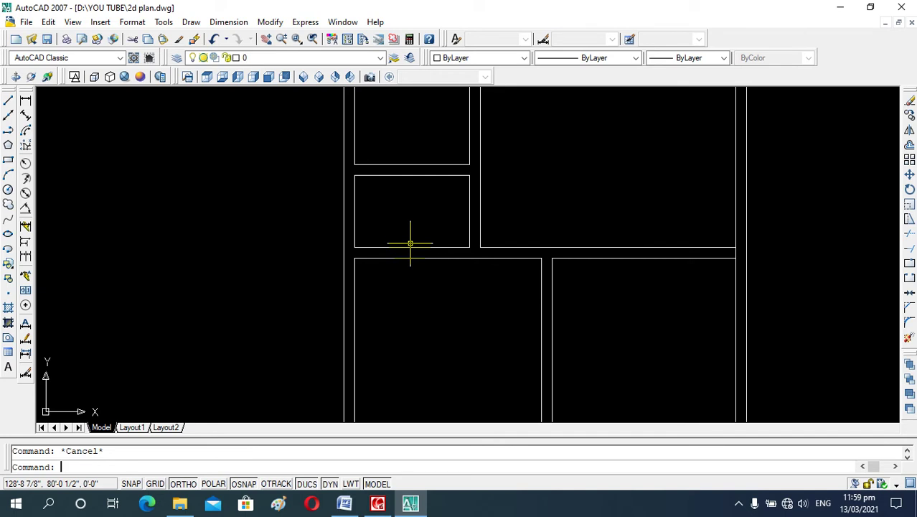
# Step: Offset the left vertical wall line 6 inward and extend it down to the wall
pyautogui.write('o')
pyautogui.press('Return')
pyautogui.write('6')
pyautogui.press('Return')
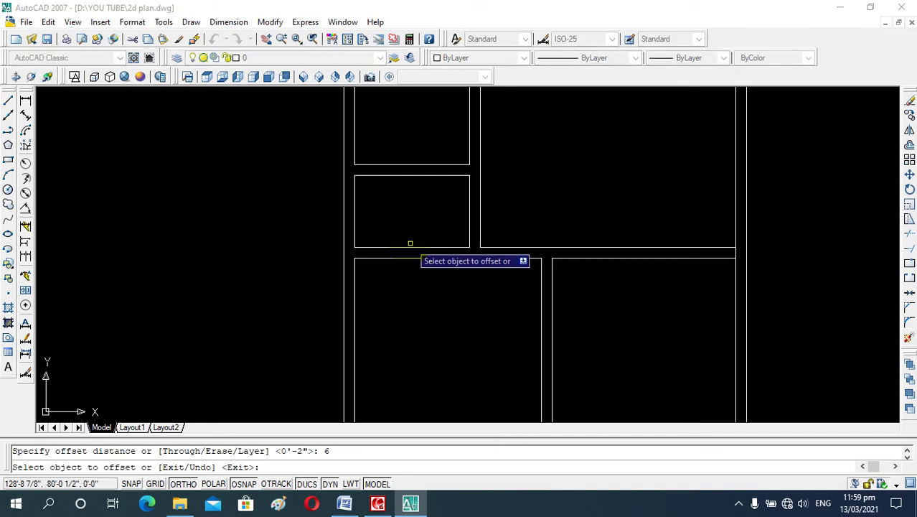
pyautogui.click(354, 240)
pyautogui.click(383, 238)
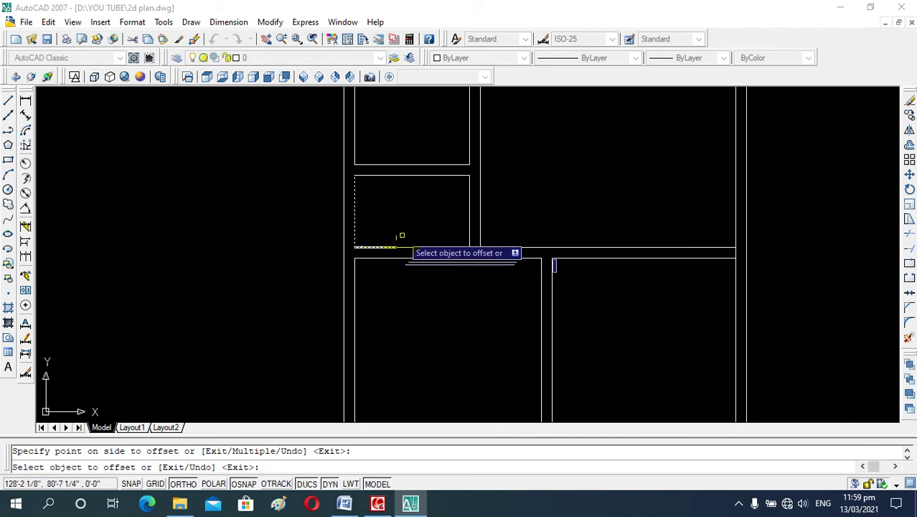
pyautogui.press('Escape')
pyautogui.write('ex')
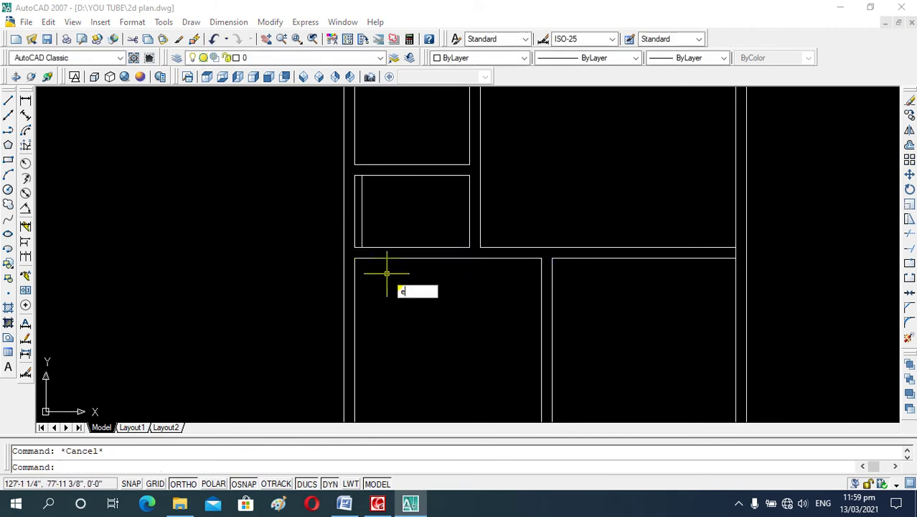
pyautogui.press('Return')
pyautogui.press('Return')
pyautogui.click(361, 242)
pyautogui.press('Escape')
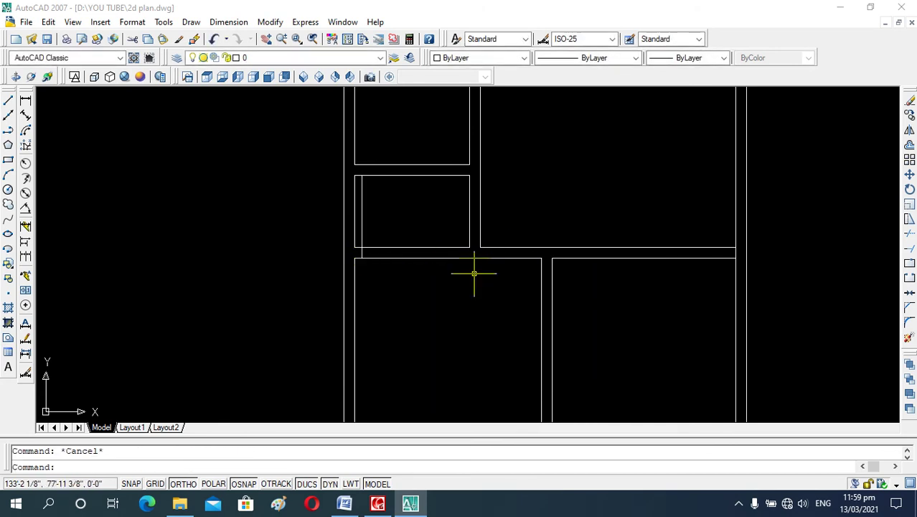
# Step: Offset the lower horizontal wall line 6 upward
pyautogui.write('o')
pyautogui.press('Return')
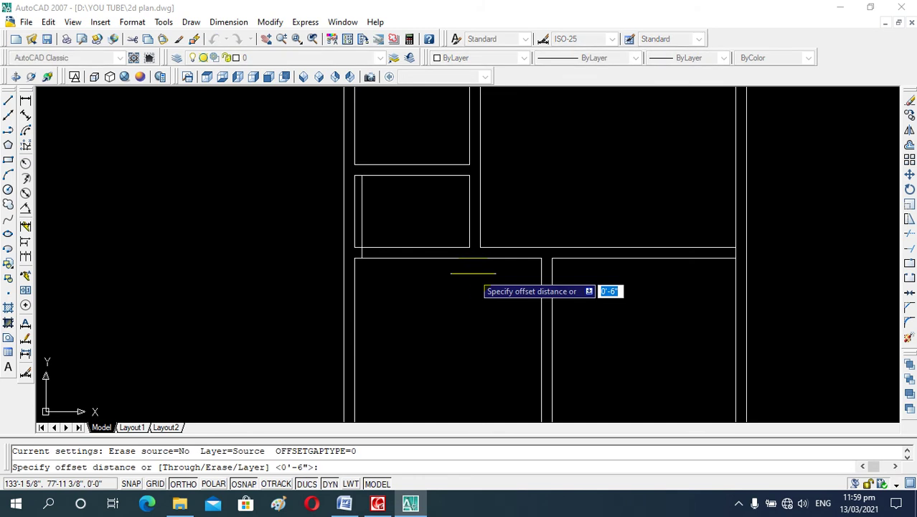
pyautogui.write('6')
pyautogui.press('Return')
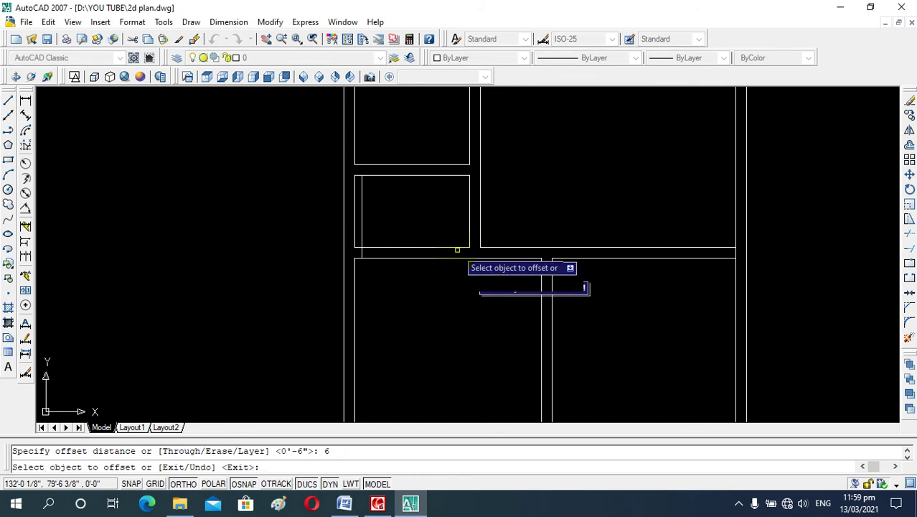
pyautogui.click(460, 248)
pyautogui.click(434, 237)
pyautogui.press('Escape')
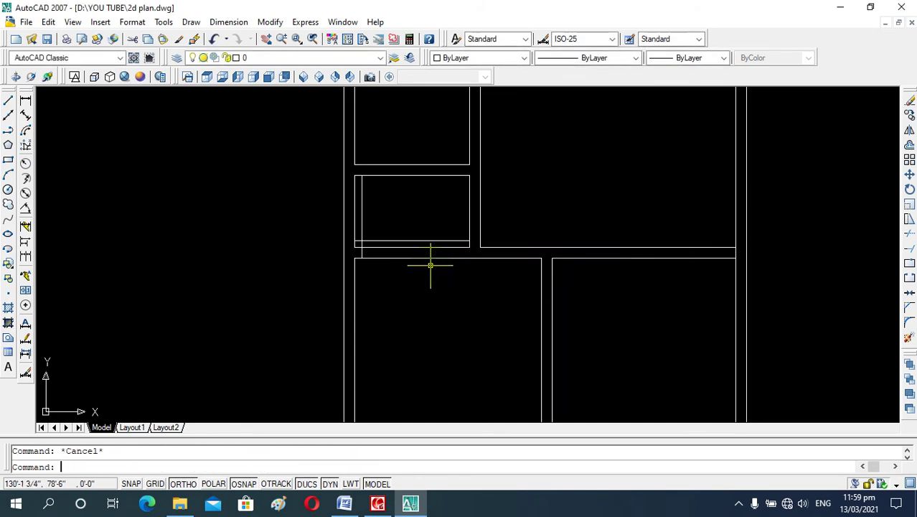
pyautogui.write('ex')
pyautogui.press('Return')
pyautogui.press('Return')
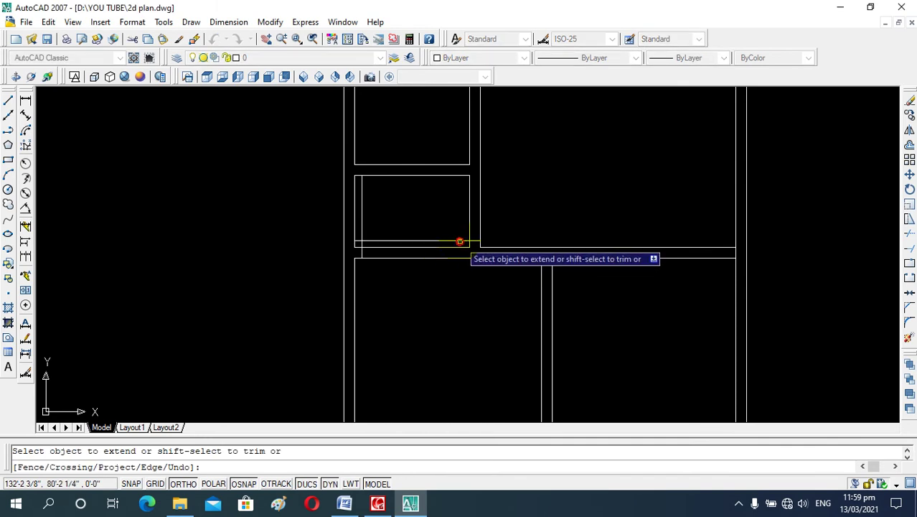
pyautogui.press('Escape')
# Step: Offset the vertical line 2.5' right and the horizontal line 2.5' upward
pyautogui.write('o')
pyautogui.press('Return')
pyautogui.write('2.')
pyautogui.press('Return')
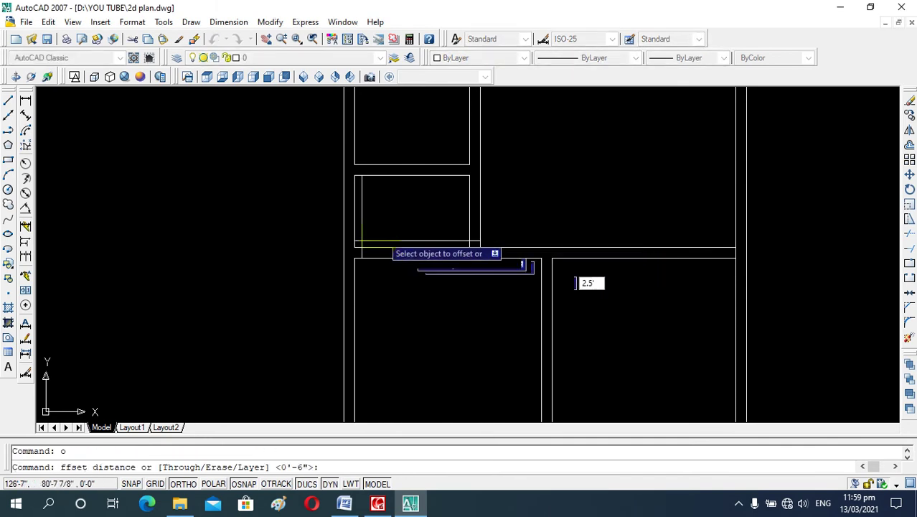
pyautogui.click(361, 233)
pyautogui.click(406, 228)
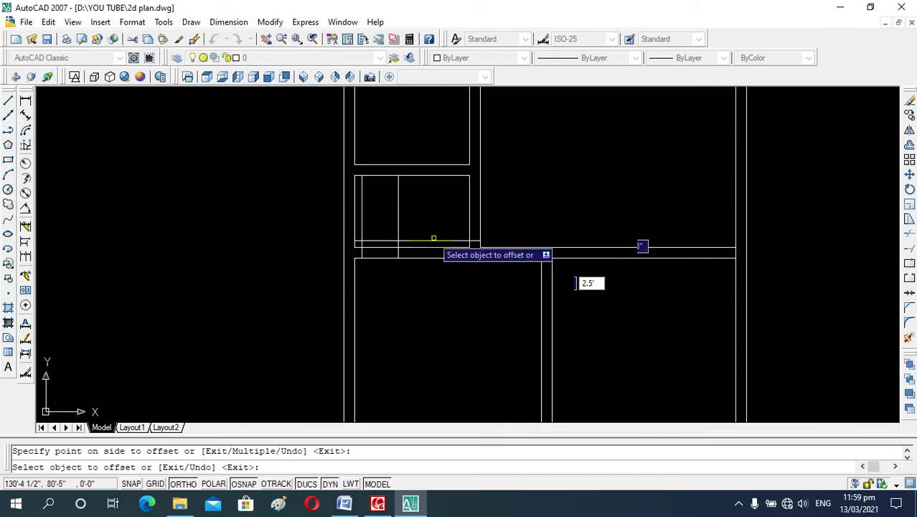
pyautogui.click(433, 240)
pyautogui.click(445, 192)
pyautogui.press('Escape')
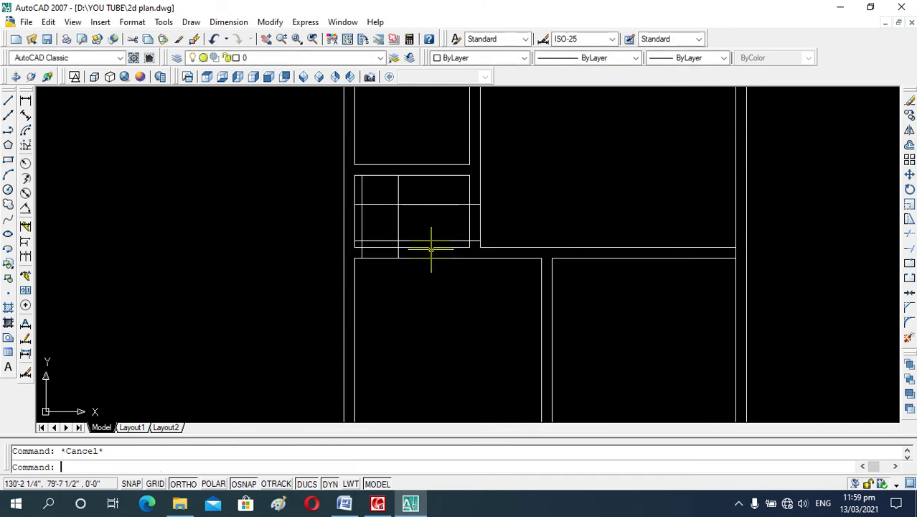
# Step: Add another vertical and horizontal offset at distance 2
pyautogui.write('o')
pyautogui.press('Return')
pyautogui.write('2')
pyautogui.press('Return')
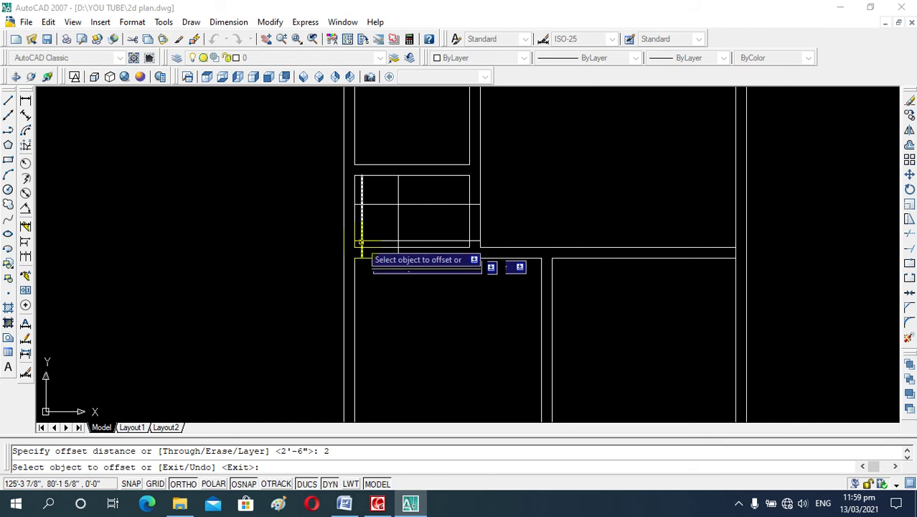
pyautogui.click(362, 249)
pyautogui.click(405, 242)
pyautogui.click(451, 242)
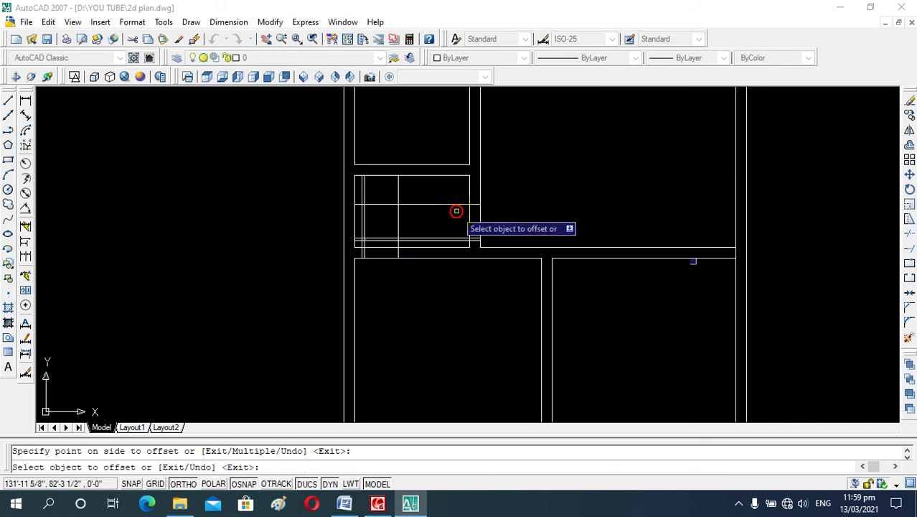
pyautogui.click(456, 209)
pyautogui.press('Escape')
pyautogui.press('Escape')
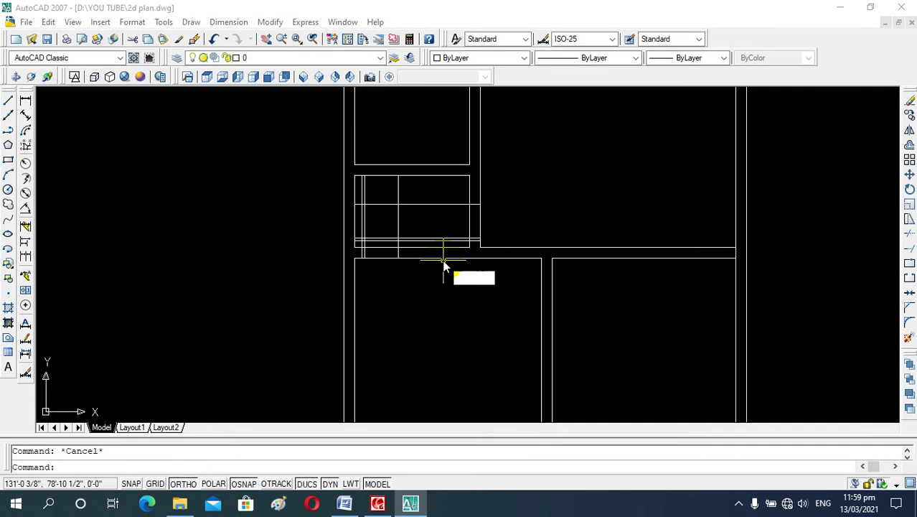
pyautogui.write('c')
pyautogui.press('Return')
# Step: Draw two door-swing circles centred on the line intersections, each sized to its opening width
pyautogui.scroll(2, 359, 245)
pyautogui.scroll(2, 399, 245)
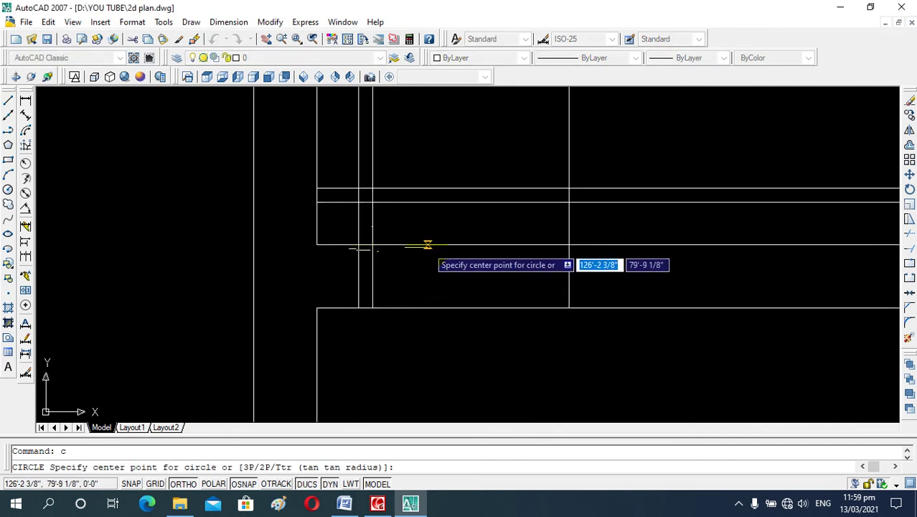
pyautogui.scroll(1, 427, 244)
pyautogui.click(386, 245)
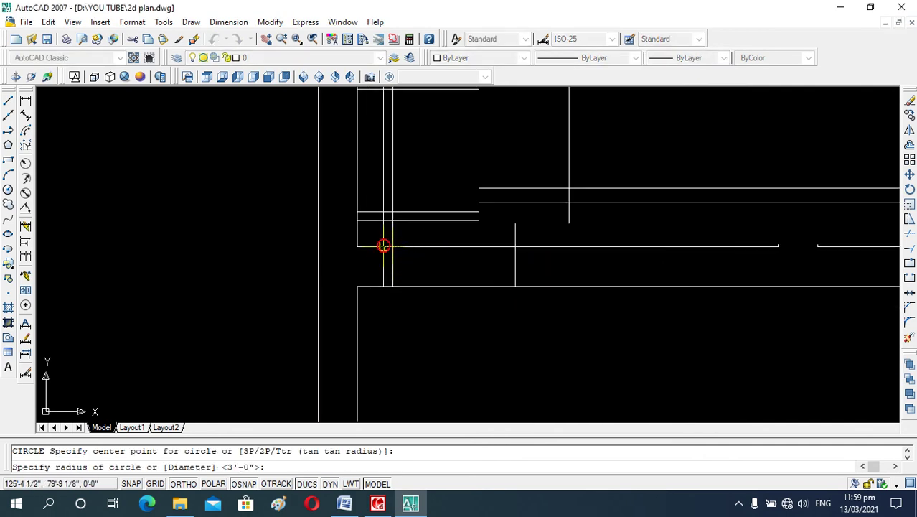
pyautogui.click(513, 248)
pyautogui.press('Escape')
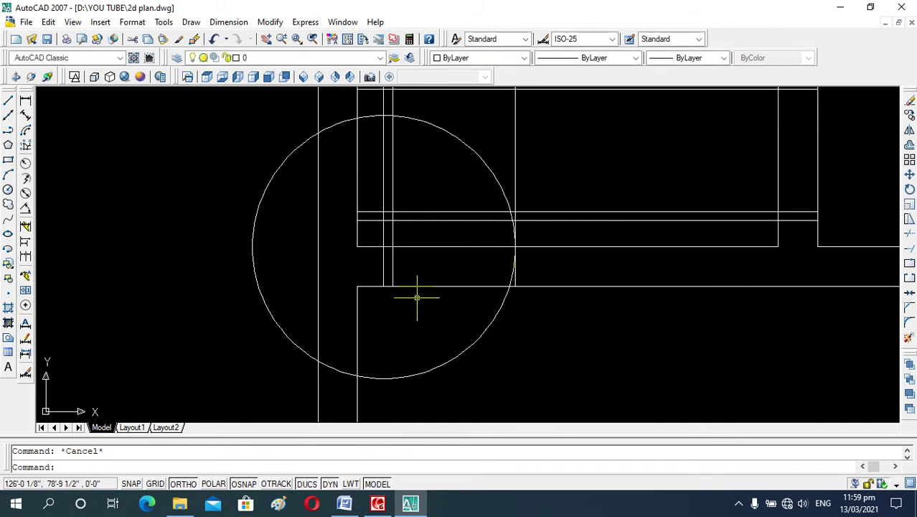
pyautogui.scroll(-2, 416, 297)
pyautogui.write('c')
pyautogui.press('Return')
pyautogui.click(643, 248)
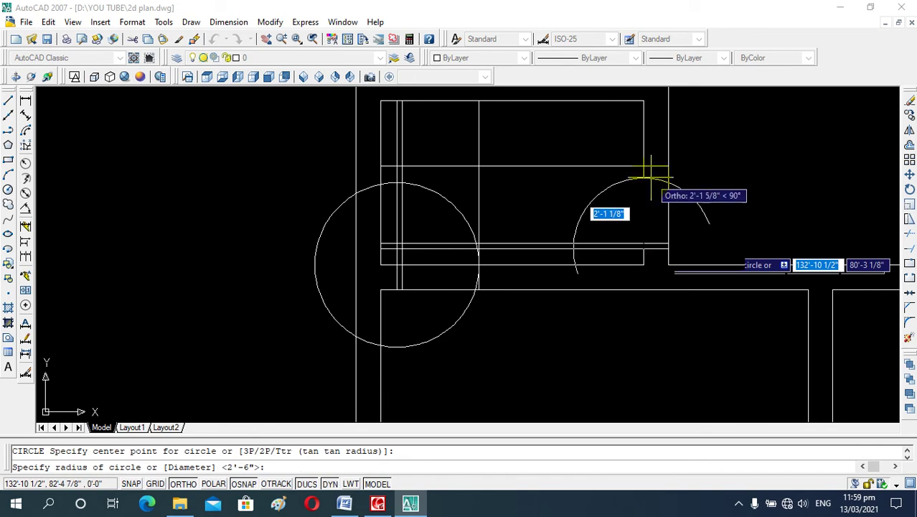
pyautogui.click(642, 166)
pyautogui.press('Escape')
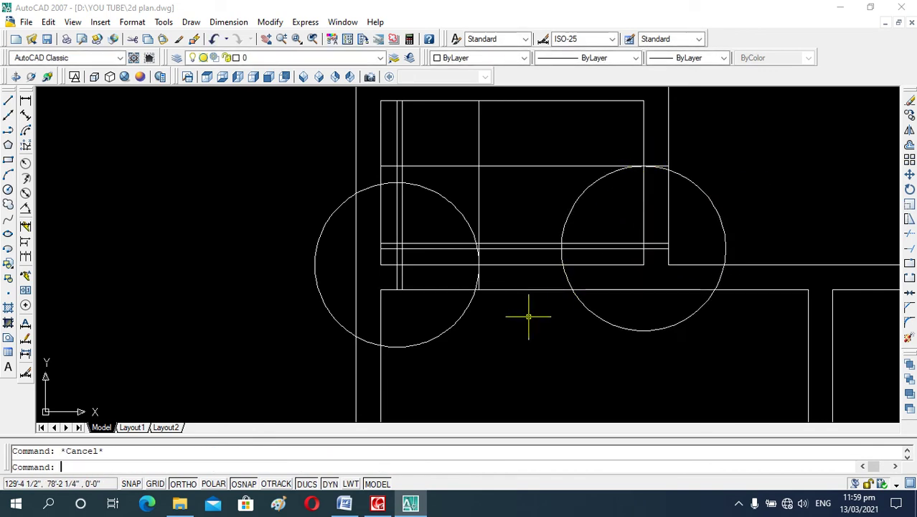
# Step: Trim the wall lines out of the door openings using crossing windows
pyautogui.write('t')
pyautogui.press('Return')
pyautogui.press('Return')
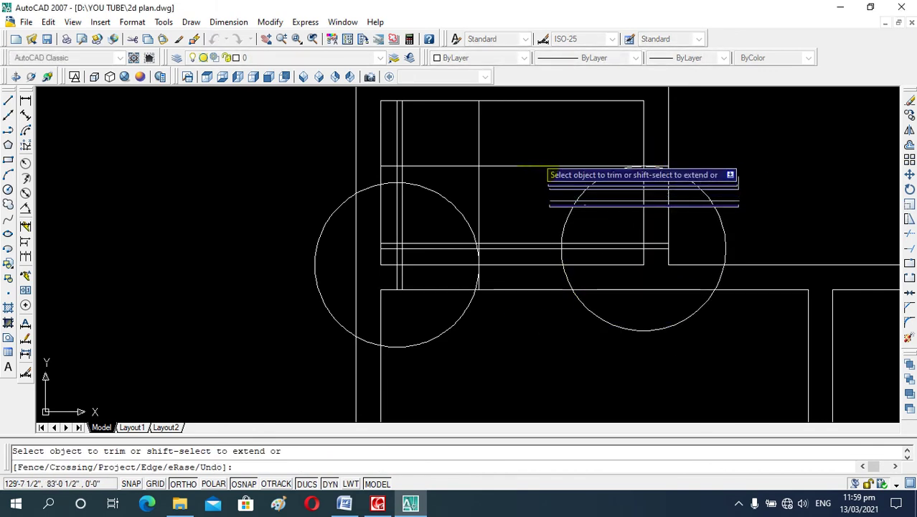
pyautogui.click(536, 152)
pyautogui.click(518, 249)
pyautogui.click(518, 257)
pyautogui.click(504, 155)
pyautogui.click(505, 140)
pyautogui.click(391, 152)
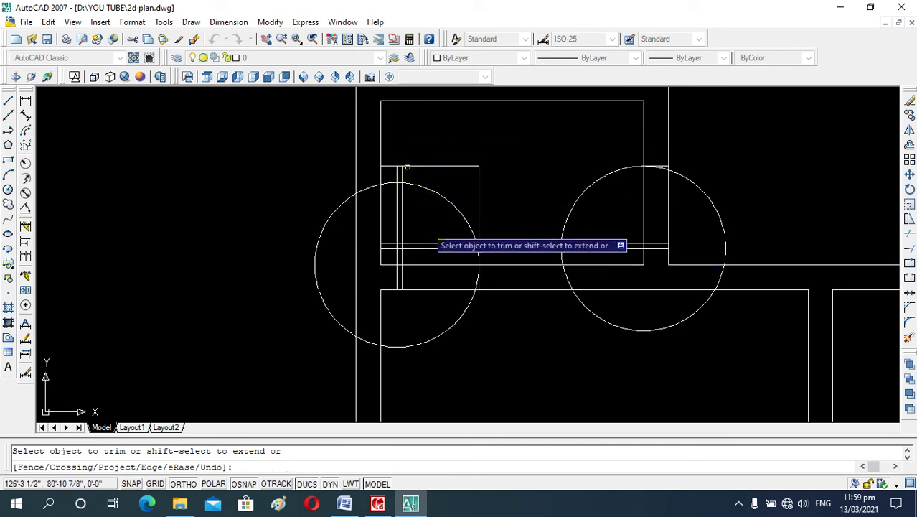
pyautogui.click(428, 226)
pyautogui.click(427, 288)
pyautogui.click(436, 296)
pyautogui.click(439, 228)
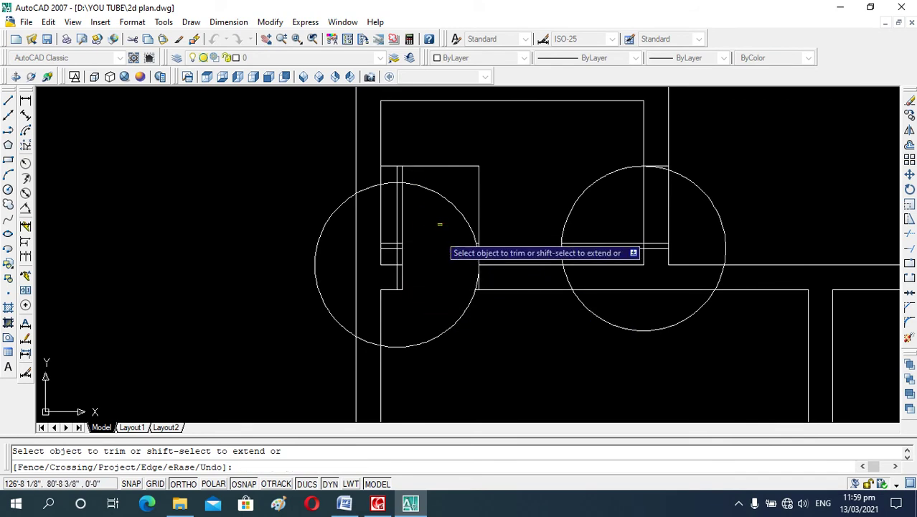
# Step: Trim away the left circle's right half and the lines inside the right circle
pyautogui.click(475, 287)
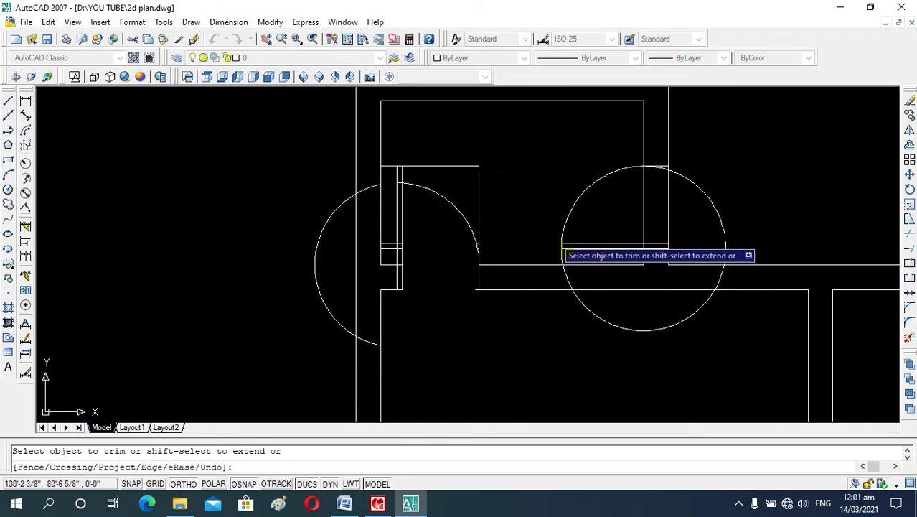
pyautogui.click(685, 205)
pyautogui.click(653, 206)
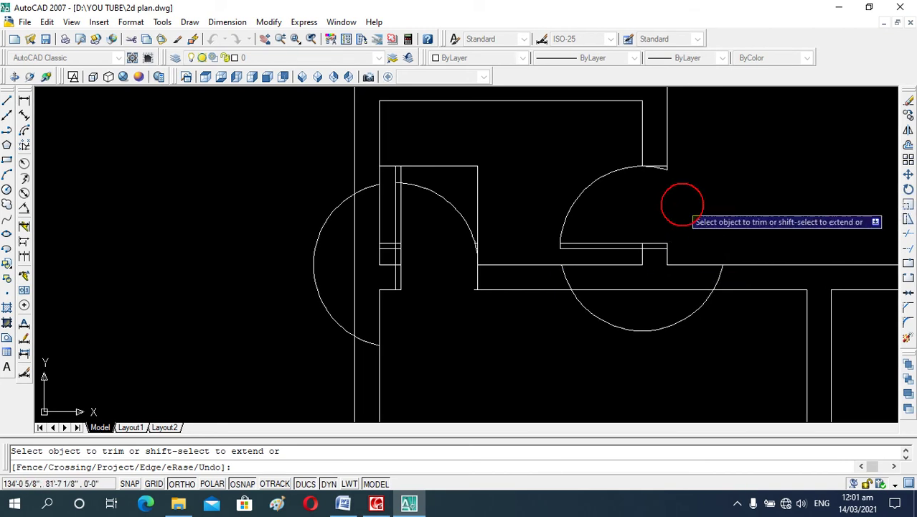
pyautogui.scroll(2, 663, 167)
pyautogui.rightClick(659, 171)
pyautogui.click(665, 170)
pyautogui.click(628, 183)
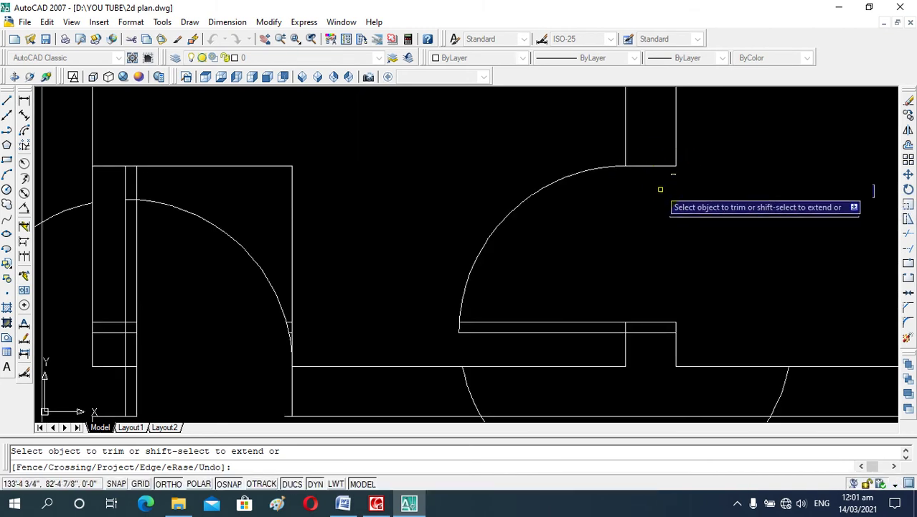
# Step: Clean up the leftover line pieces near the rectangle top and the door jamb
pyautogui.scroll(-2, 661, 181)
pyautogui.scroll(-3, 633, 276)
pyautogui.scroll(3, 565, 284)
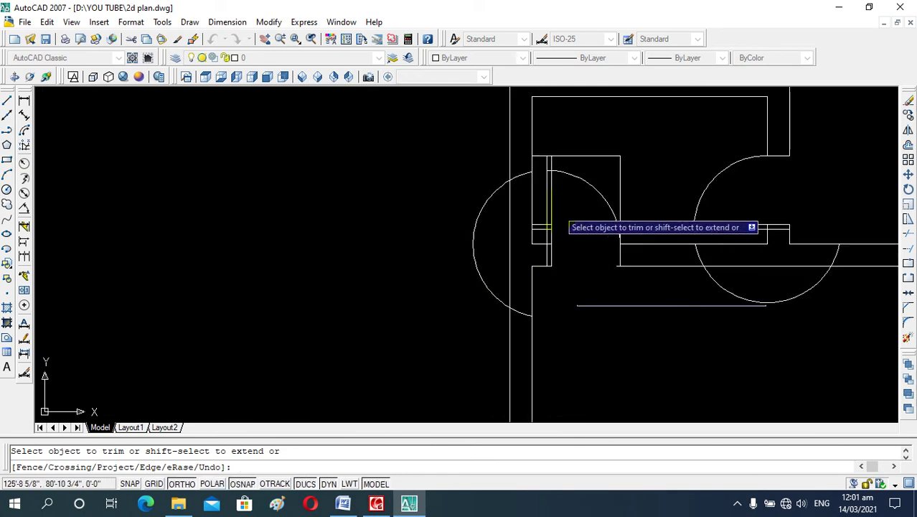
pyautogui.scroll(2, 587, 176)
pyautogui.click(592, 168)
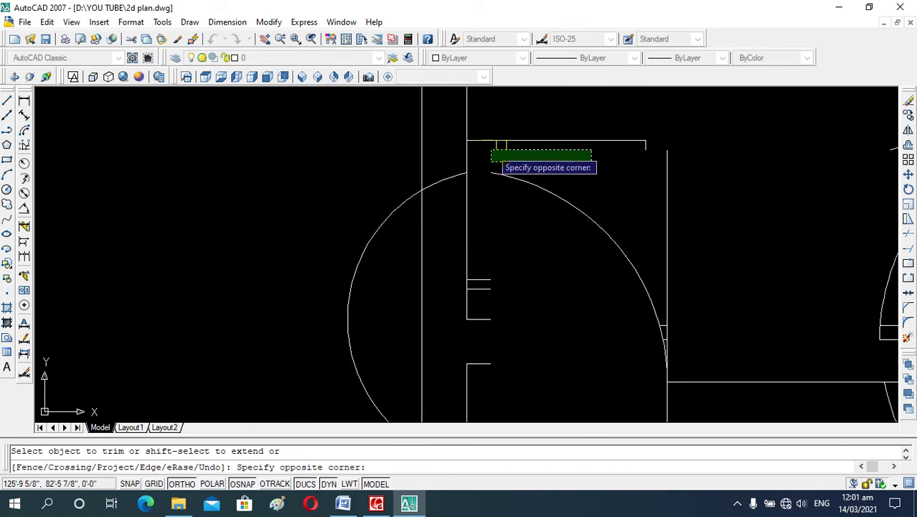
pyautogui.scroll(2, 502, 147)
pyautogui.click(495, 141)
pyautogui.click(471, 167)
pyautogui.click(620, 184)
pyautogui.scroll(-2, 648, 258)
pyautogui.scroll(3, 651, 276)
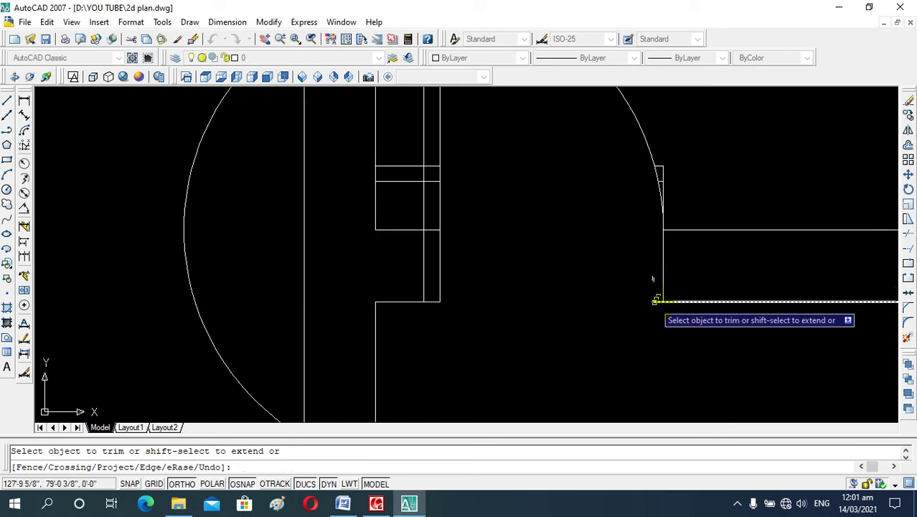
pyautogui.scroll(-1, 642, 317)
# Step: Finish trimming and delete the leftover arc, the short line, and the leftover lines by the door
pyautogui.press('Escape')
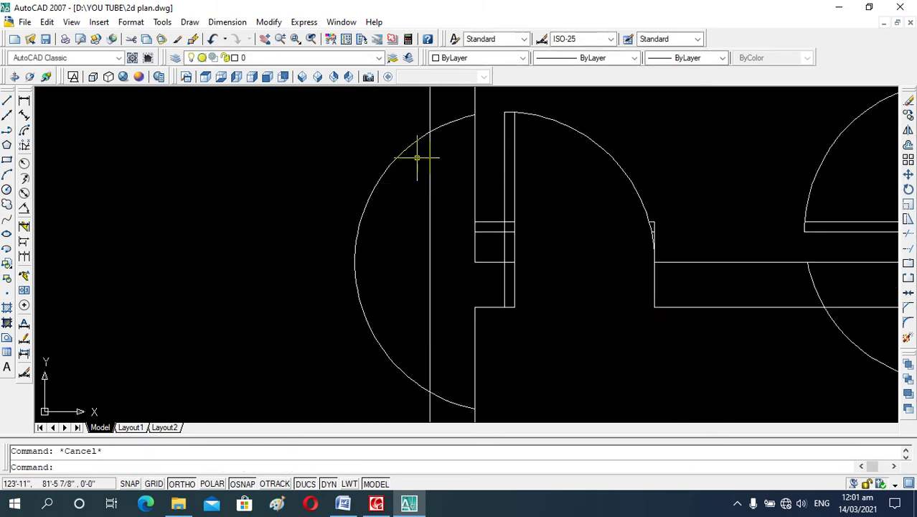
pyautogui.write('e')
pyautogui.press('Return')
pyautogui.scroll(-3, 406, 150)
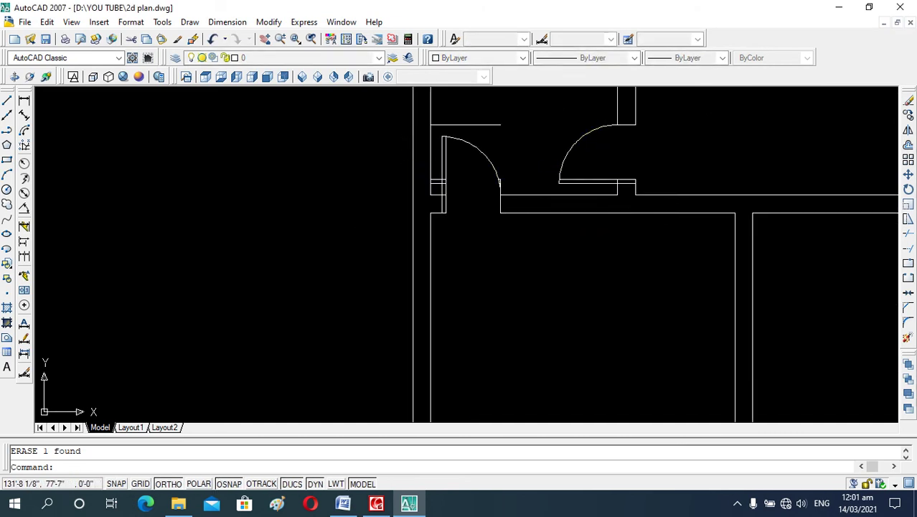
pyautogui.click(456, 122)
pyautogui.press('Delete')
pyautogui.scroll(4, 439, 144)
pyautogui.click(436, 165)
pyautogui.click(435, 165)
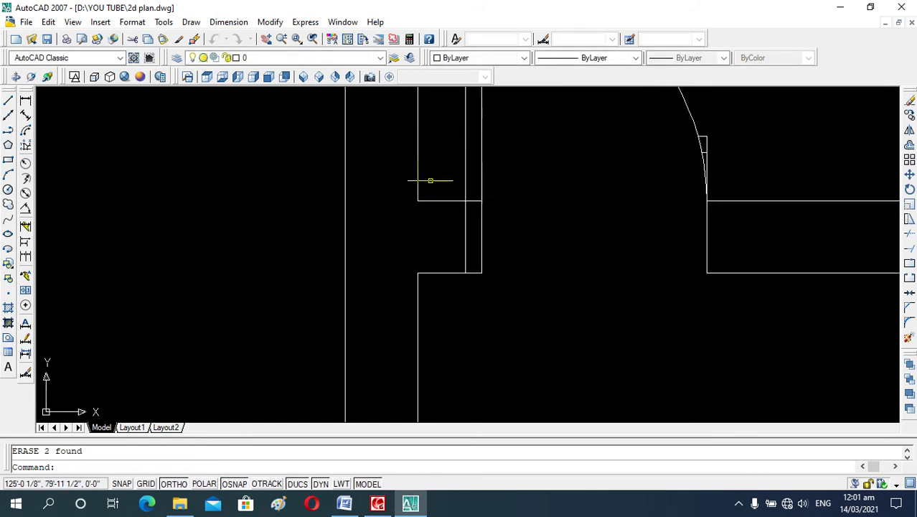
pyautogui.press('Delete')
# Step: Erase the extra vertical wall line and the small stray piece by the door arc
pyautogui.scroll(-3, 442, 180)
pyautogui.scroll(2, 518, 133)
pyautogui.scroll(2, 491, 144)
pyautogui.scroll(2, 498, 115)
pyautogui.click(496, 120)
pyautogui.click(482, 133)
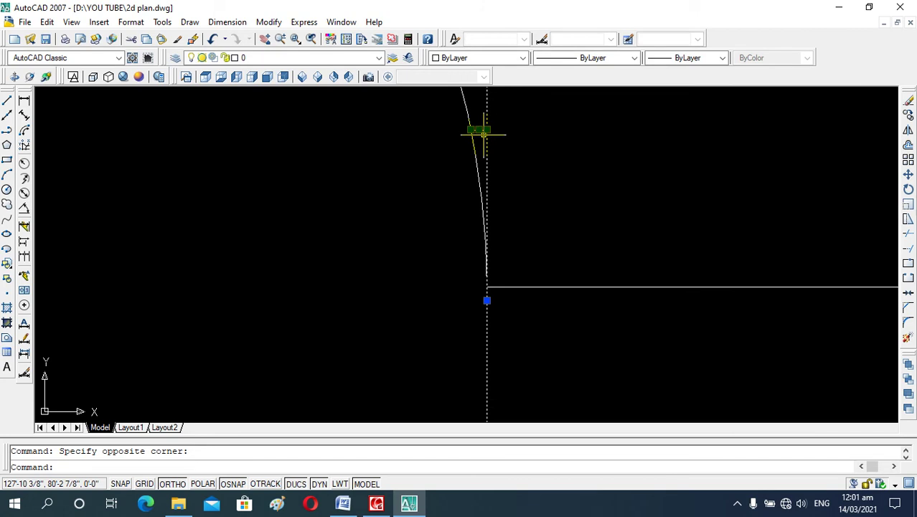
pyautogui.press('Delete')
pyautogui.scroll(-2, 529, 224)
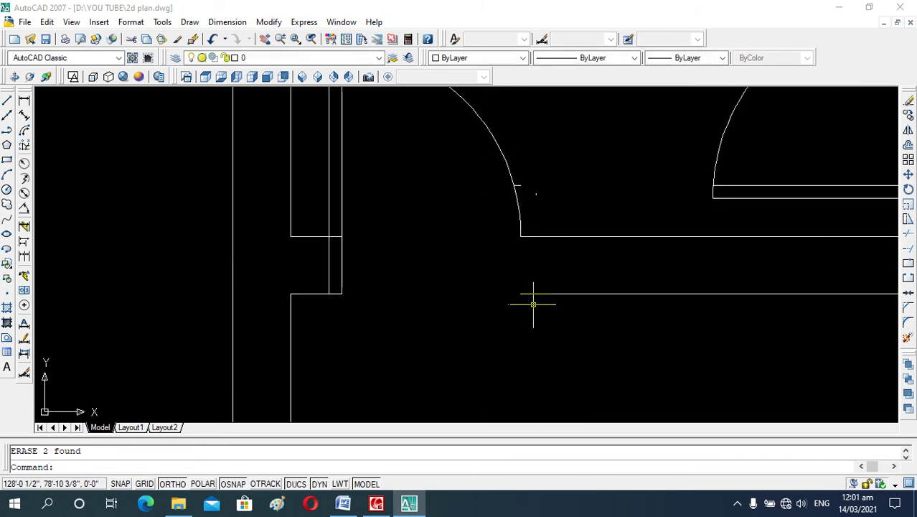
pyautogui.scroll(-2, 533, 304)
pyautogui.scroll(2, 526, 227)
pyautogui.click(514, 231)
pyautogui.press('Delete')
pyautogui.scroll(-2, 544, 247)
# Step: Begin a line at the wall corner, then cancel it without drawing anything
pyautogui.write('l')
pyautogui.press('Return')
pyautogui.click(533, 315)
pyautogui.press('Escape')
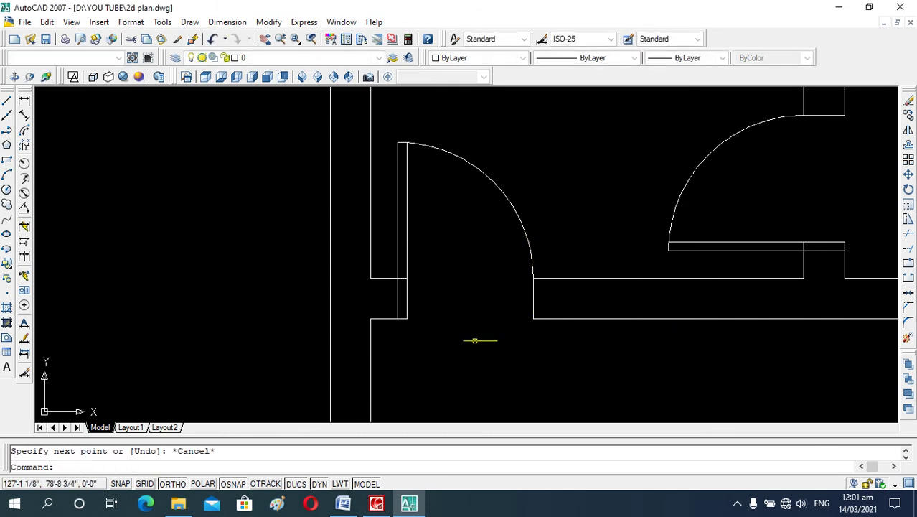
pyautogui.scroll(-2, 588, 279)
pyautogui.scroll(-1, 616, 282)
pyautogui.scroll(1, 558, 299)
pyautogui.scroll(2, 563, 280)
pyautogui.scroll(1, 544, 290)
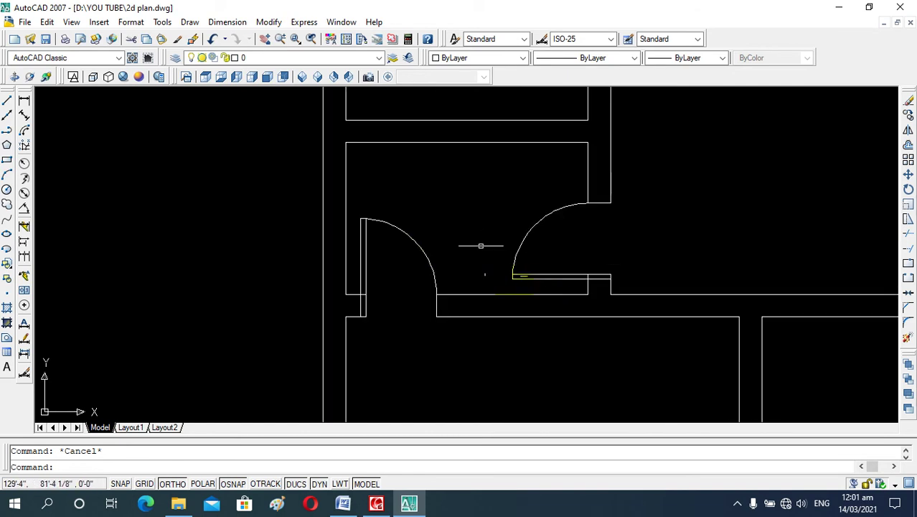
pyautogui.scroll(-3, 524, 276)
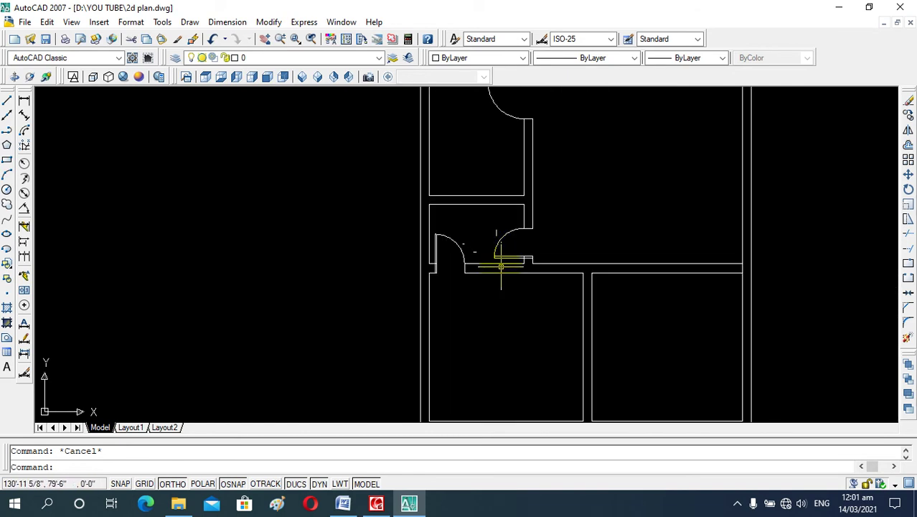
# Step: Offset the lower-left room's left wall line 6 into the room
pyautogui.scroll(-4, 510, 263)
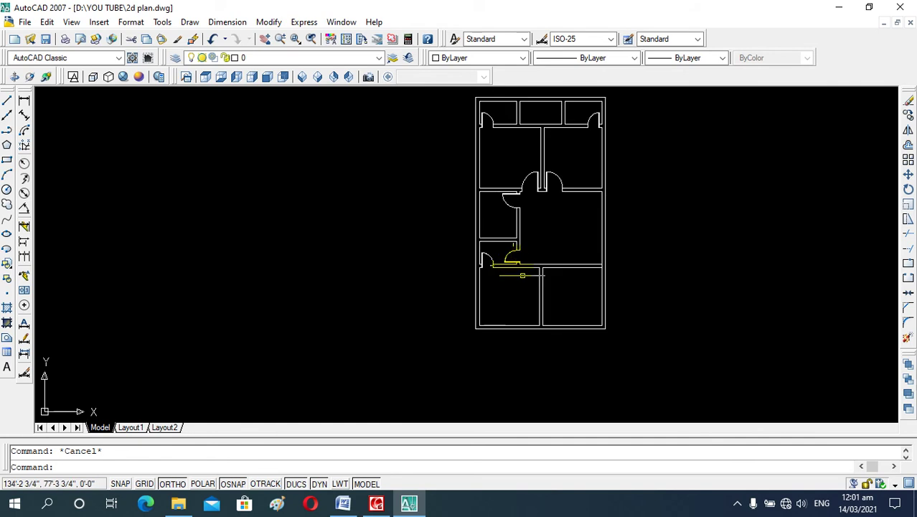
pyautogui.scroll(3, 536, 323)
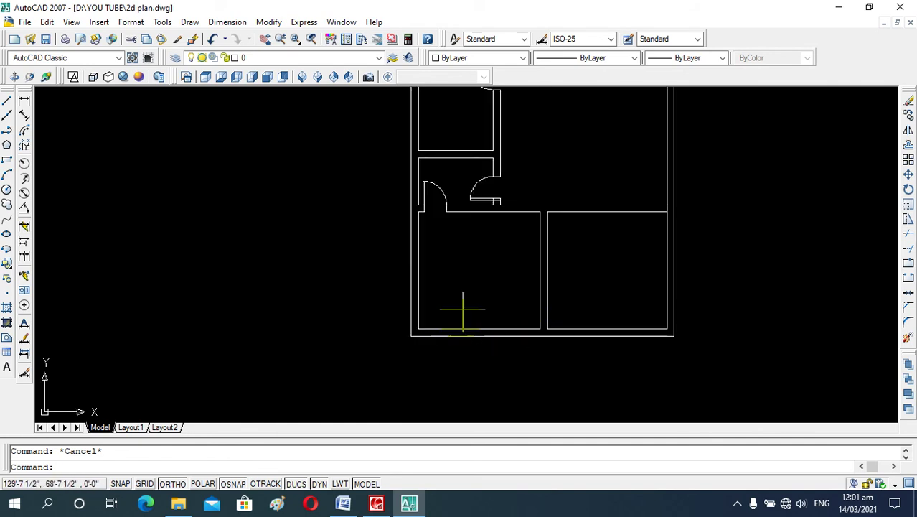
pyautogui.scroll(-4, 455, 339)
pyautogui.scroll(4, 483, 311)
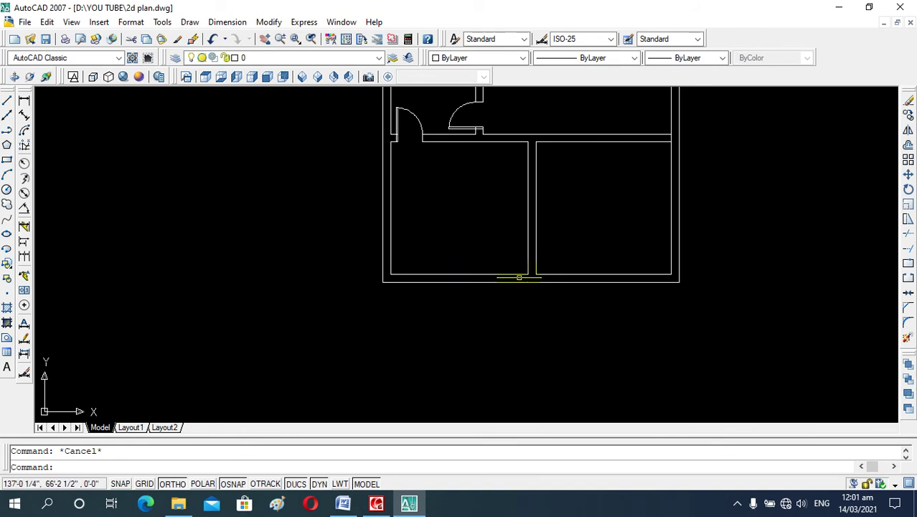
pyautogui.scroll(3, 394, 285)
pyautogui.scroll(-3, 390, 279)
pyautogui.scroll(1, 397, 266)
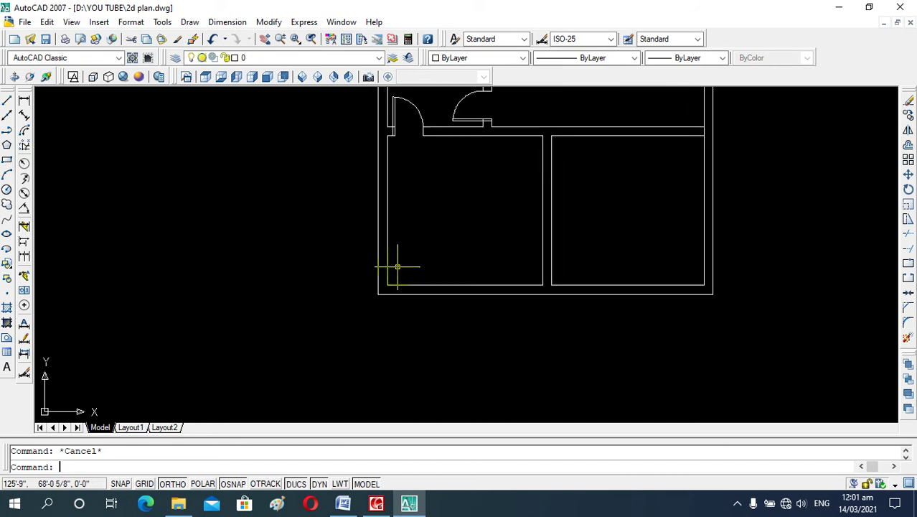
pyautogui.write('o')
pyautogui.press('Return')
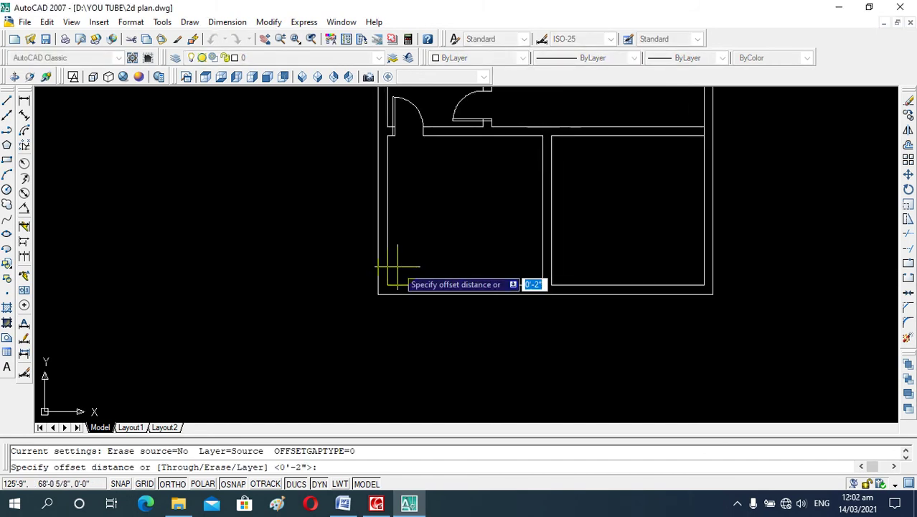
pyautogui.write('6')
pyautogui.press('Return')
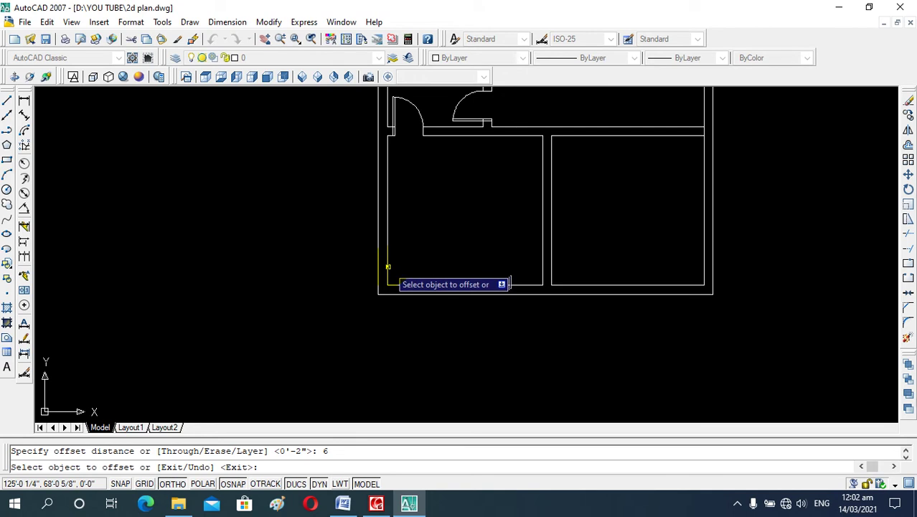
pyautogui.click(388, 277)
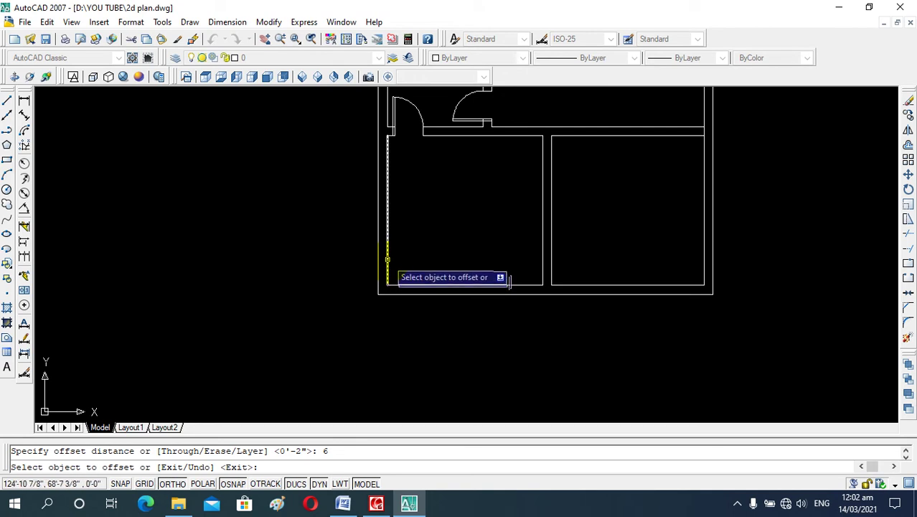
pyautogui.click(452, 273)
pyautogui.press('Escape')
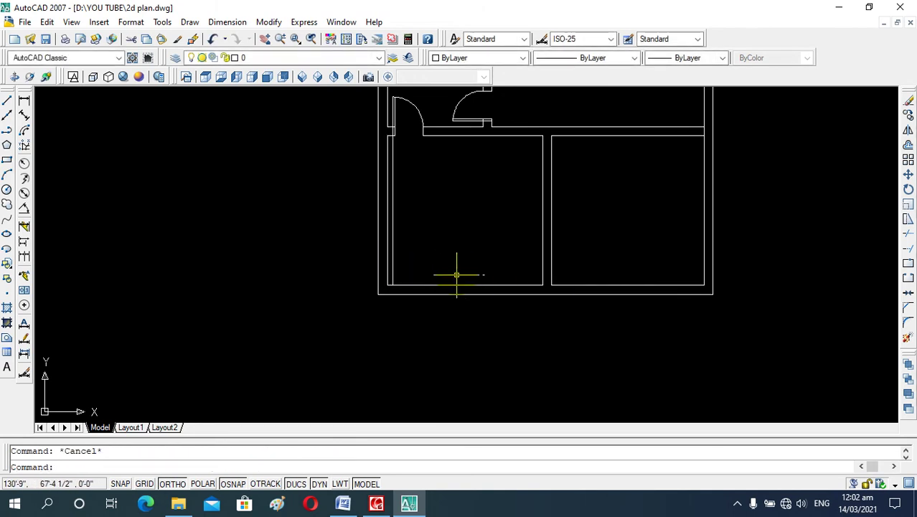
# Step: Extend the new inner left wall line down to the bottom wall
pyautogui.write('ex')
pyautogui.press('Return')
# Step: Offset the left wall line 3' into the room
pyautogui.press('Return')
pyautogui.click(394, 267)
pyautogui.press('Escape')
pyautogui.write('o')
pyautogui.press('Return')
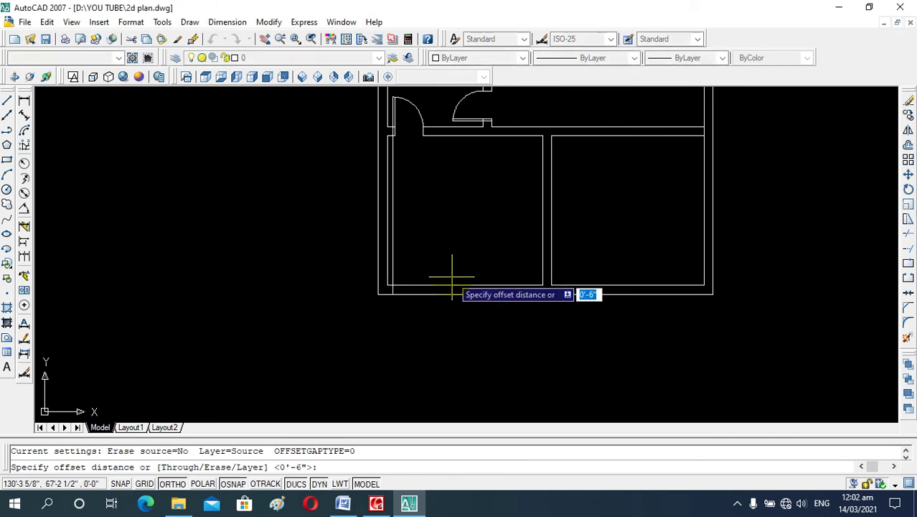
pyautogui.press('Return')
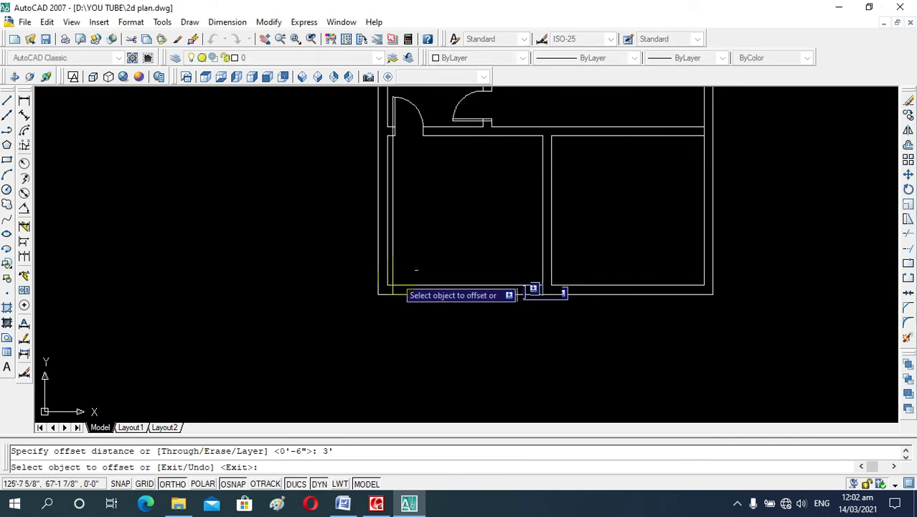
pyautogui.click(393, 277)
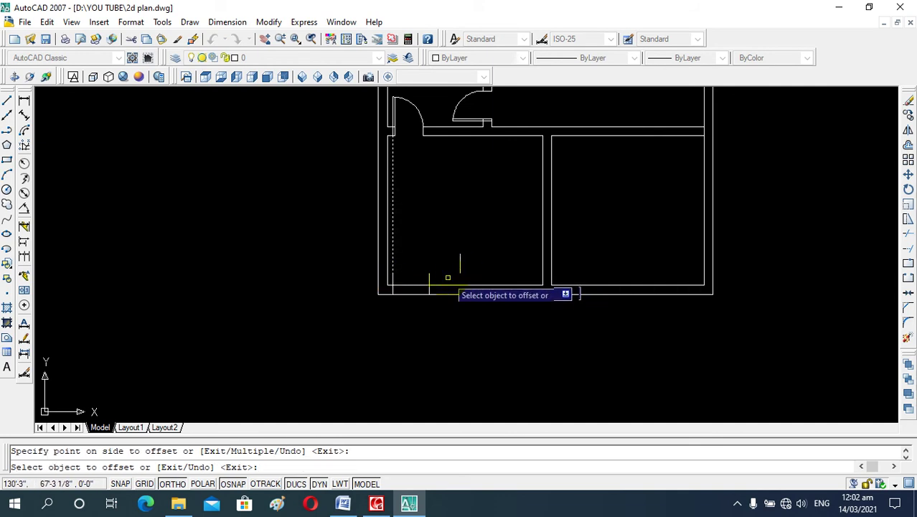
pyautogui.press('Escape')
# Step: Offset the wall line by 2 to the inside of the room
pyautogui.press('Return')
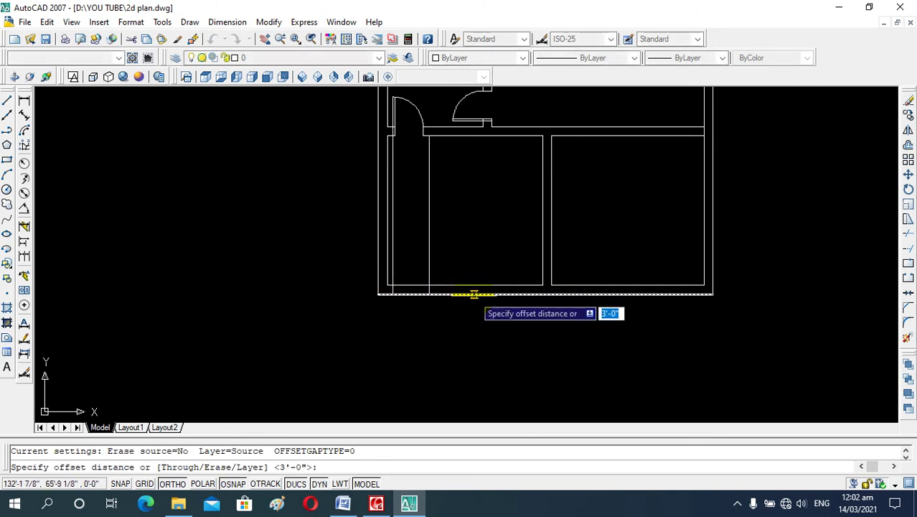
pyautogui.write('2')
pyautogui.press('Return')
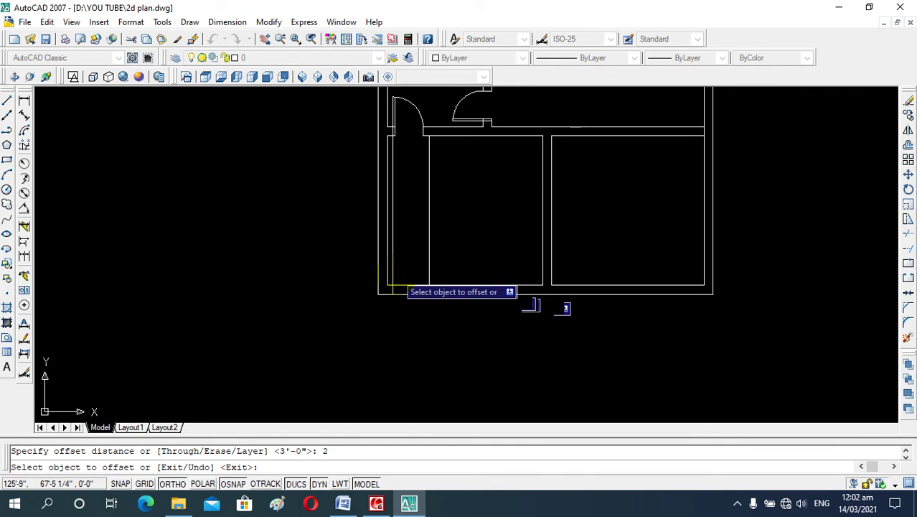
pyautogui.click(393, 277)
pyautogui.click(429, 277)
pyautogui.press('Escape')
pyautogui.write('c')
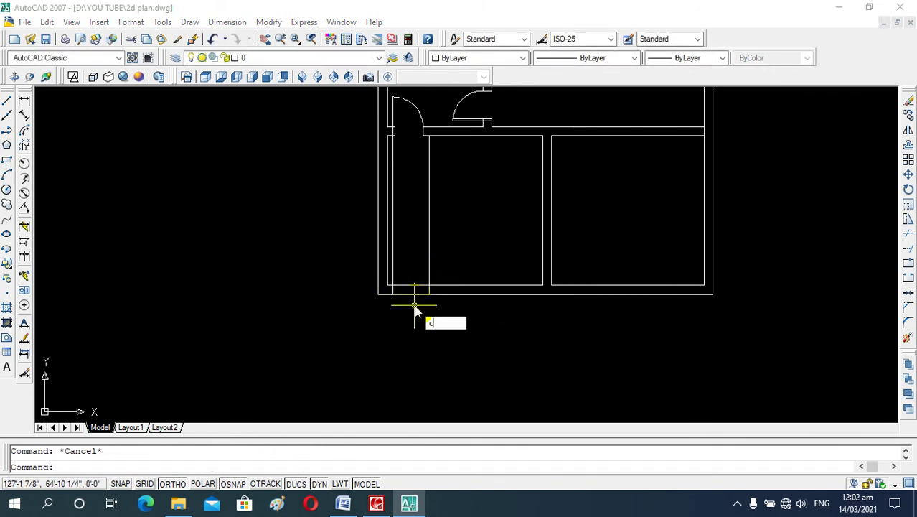
pyautogui.press('Return')
pyautogui.scroll(4, 405, 292)
# Step: Draw a door-width circle centred on the wall and trim away its lower part
pyautogui.click(420, 275)
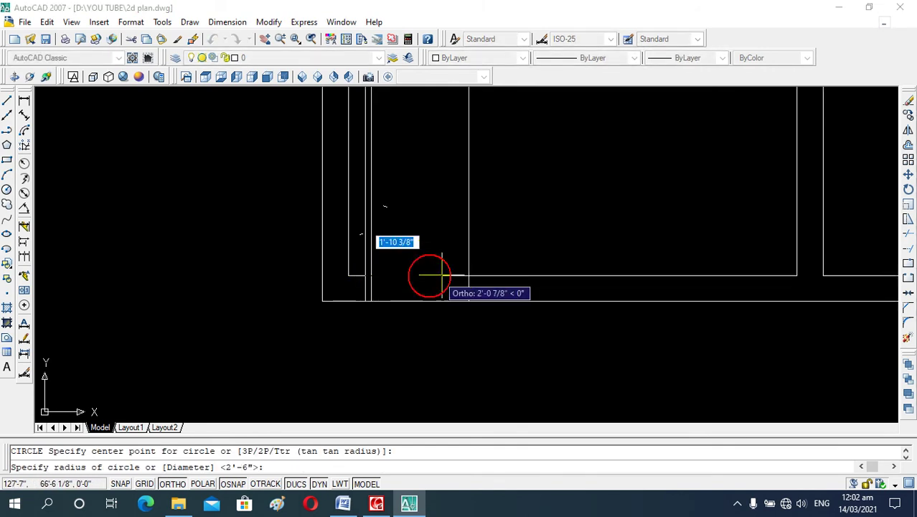
pyautogui.click(468, 274)
pyautogui.press('Escape')
pyautogui.write('tr')
pyautogui.press('Return')
pyautogui.press('Return')
pyautogui.click(430, 257)
pyautogui.click(433, 373)
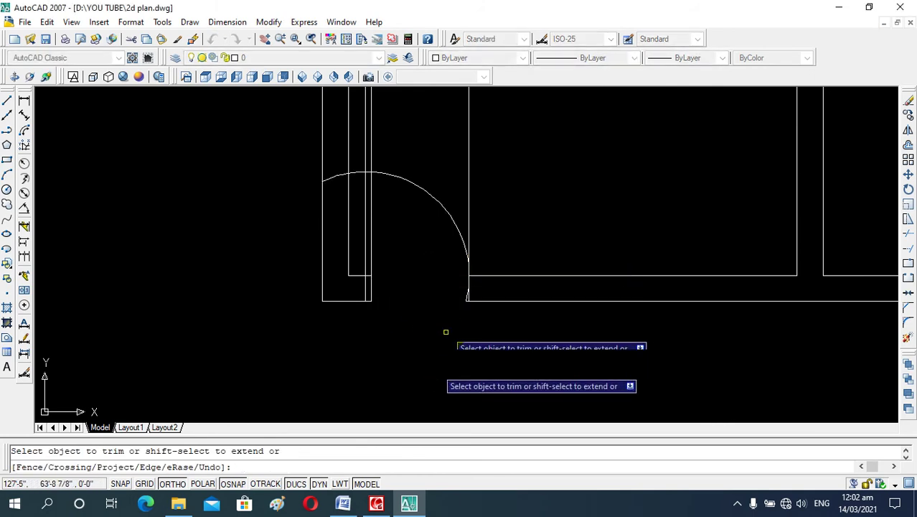
# Step: Trim the extra arc and leftover wall pieces to leave a clean quarter-arc door opening
pyautogui.scroll(-2, 437, 361)
pyautogui.click(422, 196)
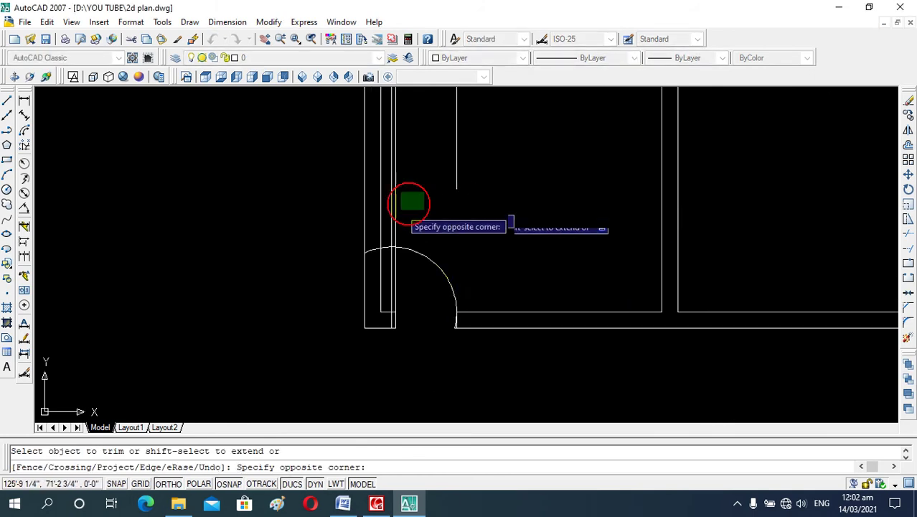
pyautogui.click(384, 219)
pyautogui.scroll(5, 388, 222)
pyautogui.scroll(-3, 440, 286)
pyautogui.scroll(1, 445, 286)
pyautogui.scroll(3, 430, 276)
pyautogui.click(409, 252)
pyautogui.click(406, 252)
pyautogui.scroll(1, 407, 251)
pyautogui.click(403, 248)
pyautogui.click(389, 260)
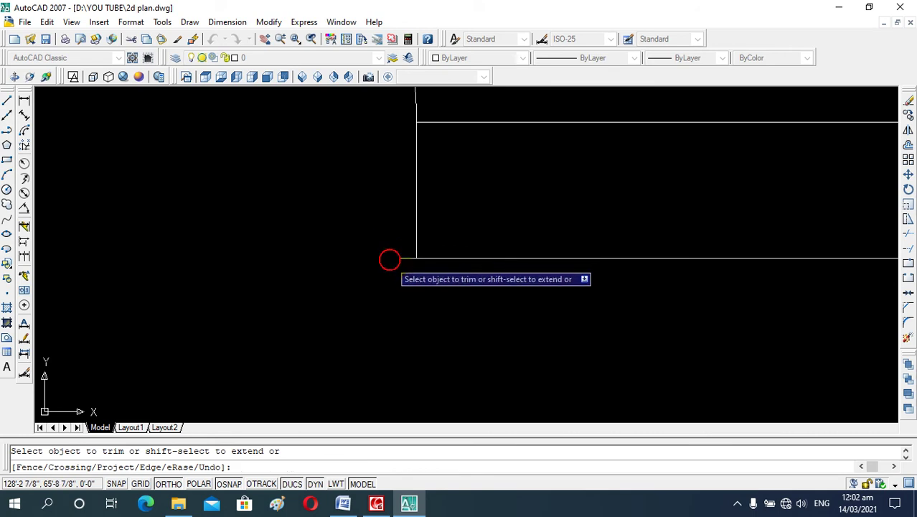
pyautogui.scroll(-2, 406, 284)
pyautogui.scroll(-2, 387, 294)
pyautogui.scroll(-2, 344, 237)
pyautogui.press('Escape')
pyautogui.click(348, 222)
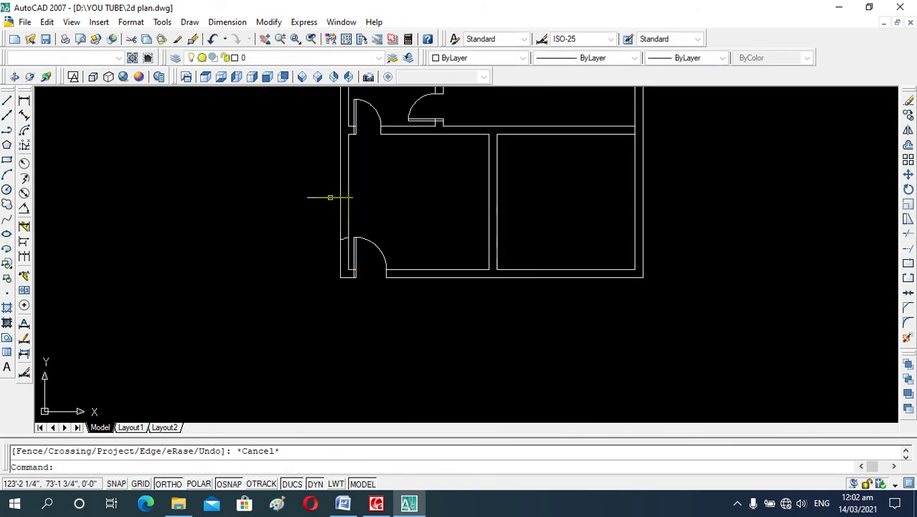
pyautogui.scroll(3, 346, 239)
pyautogui.scroll(2, 336, 239)
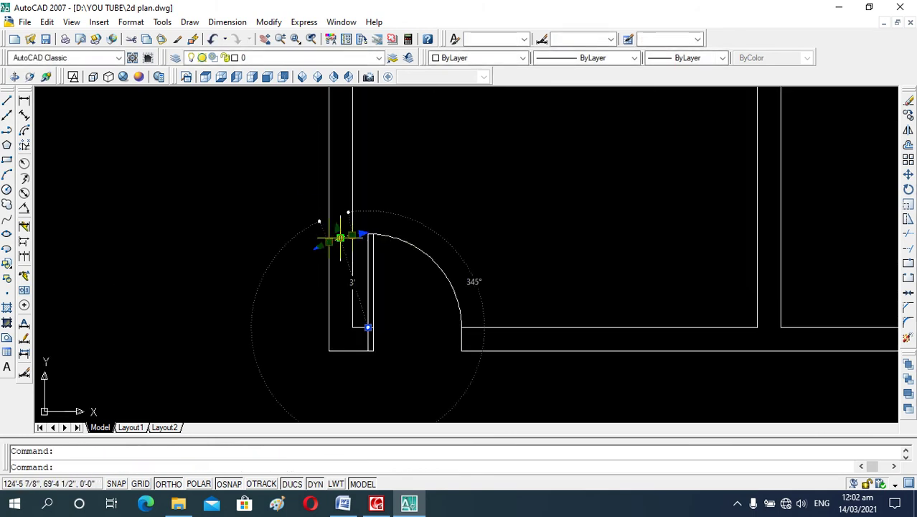
pyautogui.press('Escape')
pyautogui.scroll(-3, 417, 266)
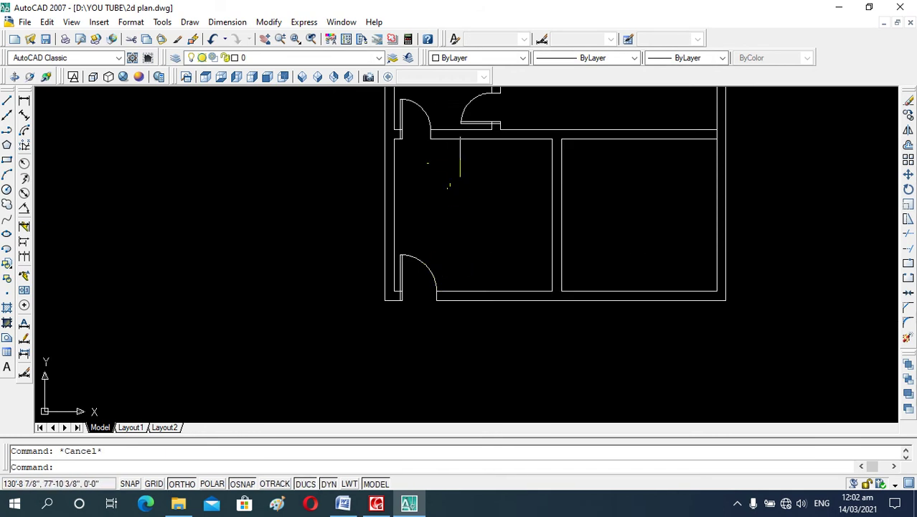
pyautogui.scroll(-1, 498, 219)
pyautogui.scroll(-1, 523, 259)
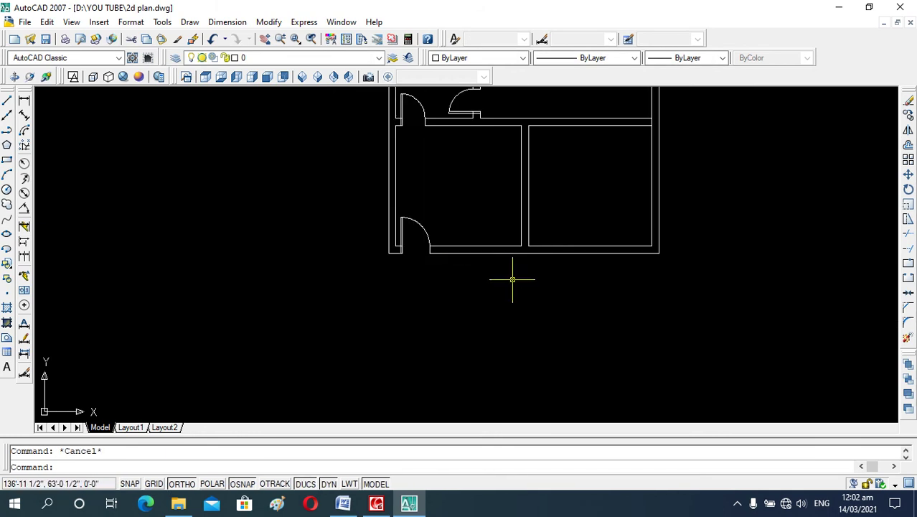
pyautogui.scroll(1, 520, 277)
pyautogui.scroll(3, 552, 187)
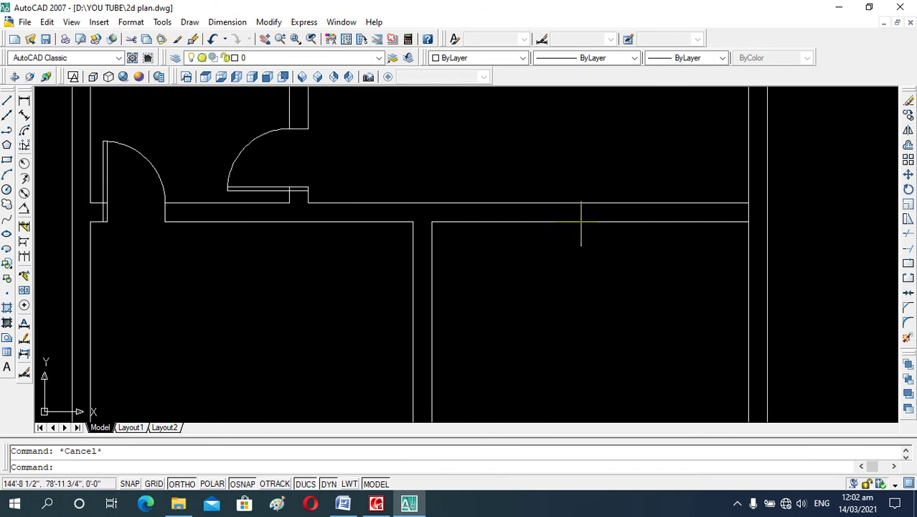
pyautogui.write('tr')
pyautogui.press('Return')
pyautogui.press('Return')
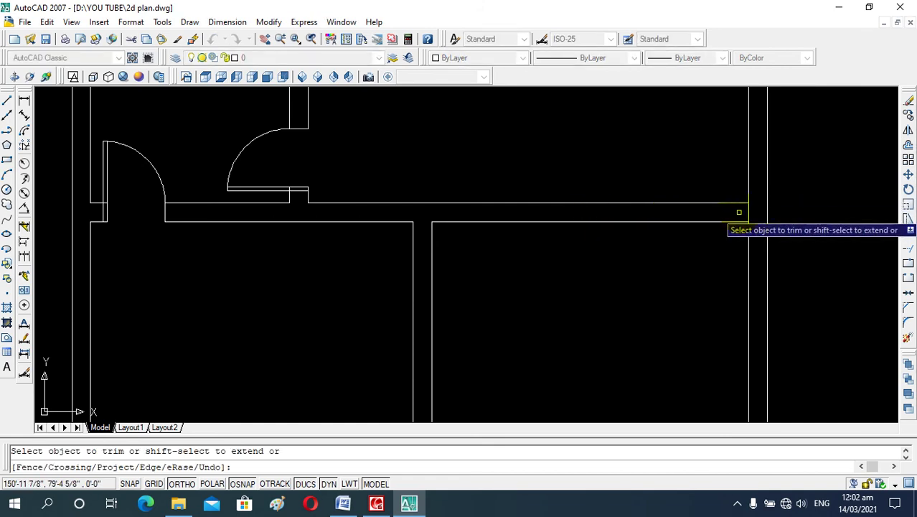
pyautogui.press('Escape')
pyautogui.scroll(-2, 592, 237)
pyautogui.scroll(-1, 592, 237)
pyautogui.scroll(3, 592, 236)
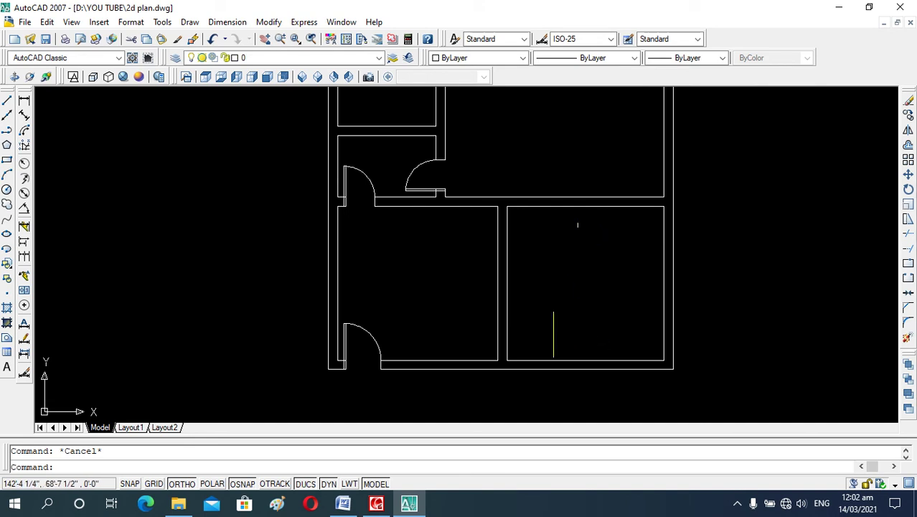
pyautogui.scroll(3, 524, 375)
pyautogui.scroll(2, 501, 362)
pyautogui.scroll(-2, 495, 360)
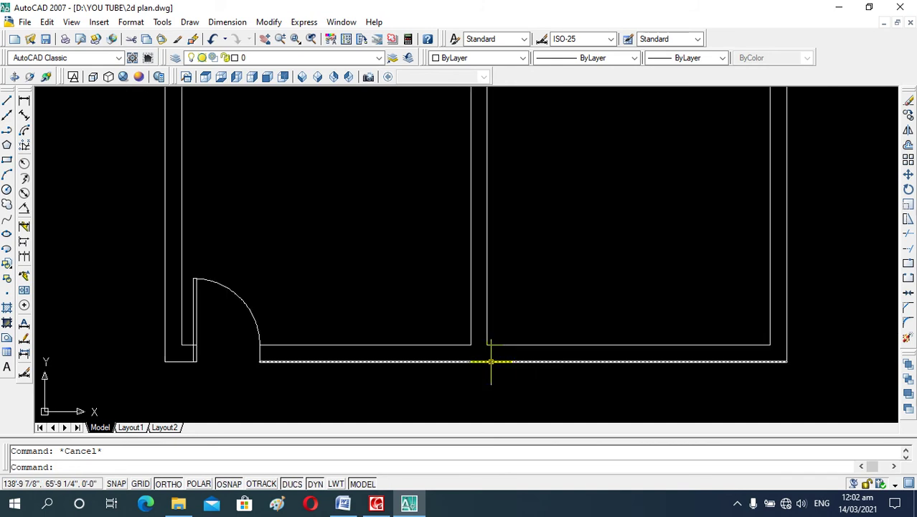
pyautogui.scroll(-2, 728, 376)
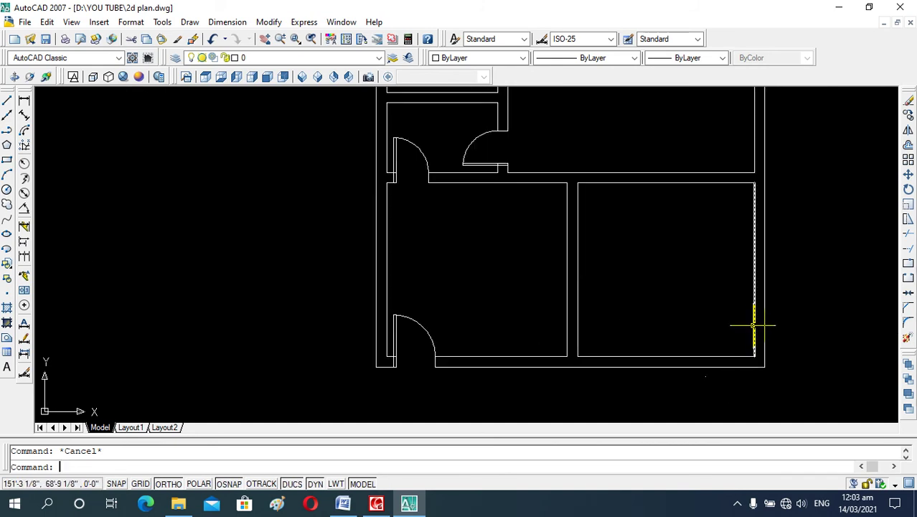
# Step: Offset the stair room's right wall 3' inward
pyautogui.write('o')
pyautogui.press('Return')
pyautogui.write('3')
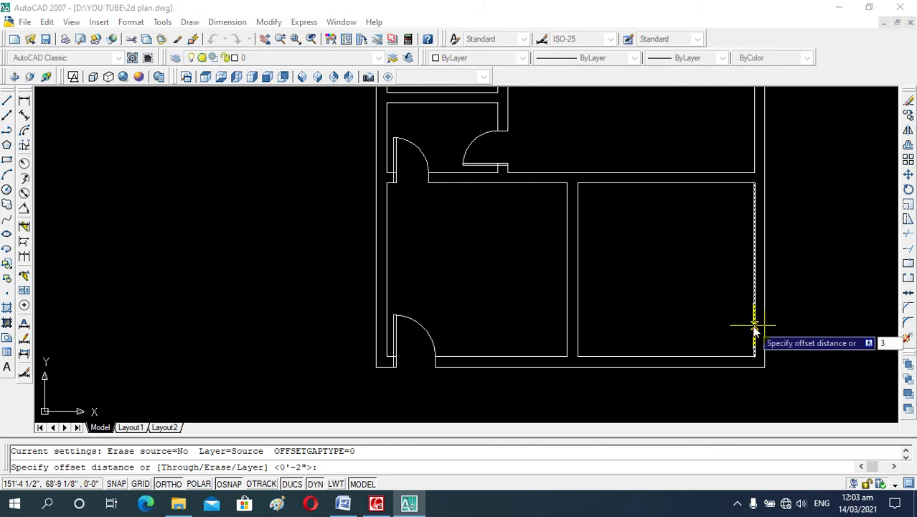
pyautogui.write("'")
pyautogui.press('Return')
pyautogui.click(753, 325)
pyautogui.click(692, 335)
pyautogui.press('Escape')
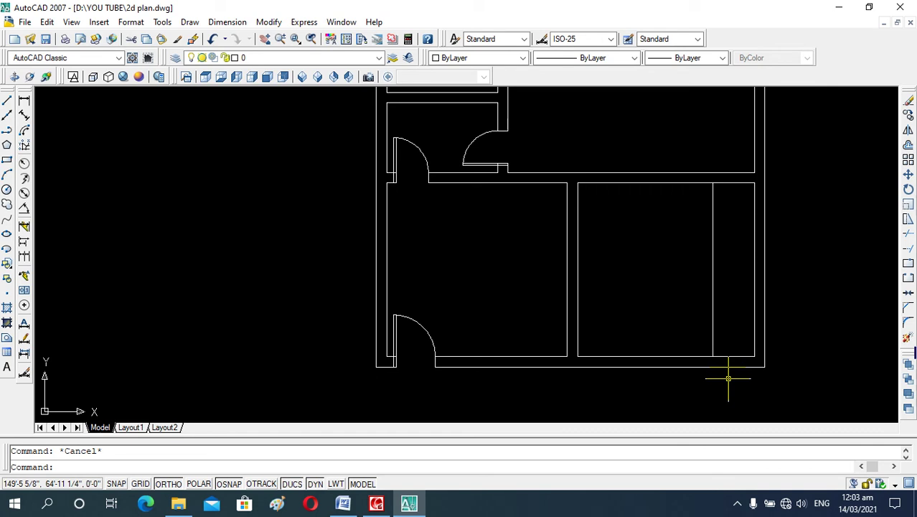
# Step: Measure the horizontal distance across the stair room
pyautogui.write('di')
pyautogui.press('Return')
pyautogui.click(713, 356)
pyautogui.click(577, 356)
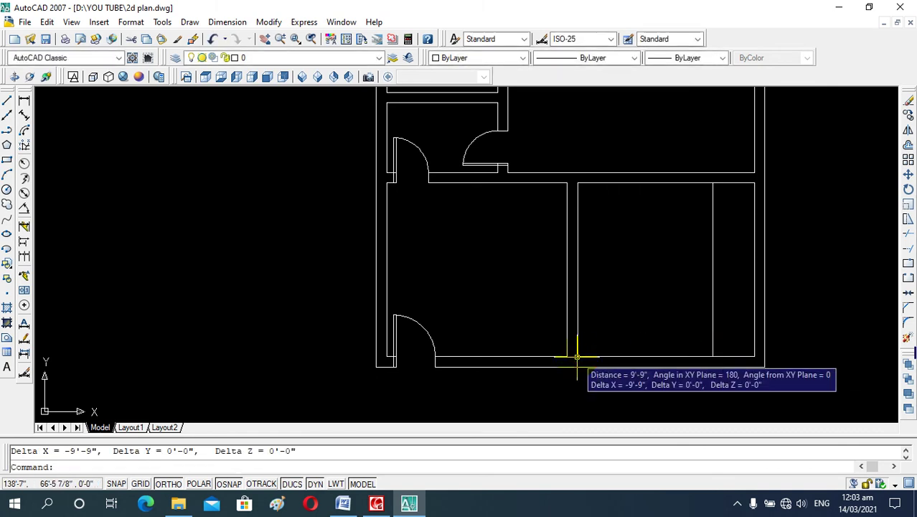
pyautogui.press('Escape')
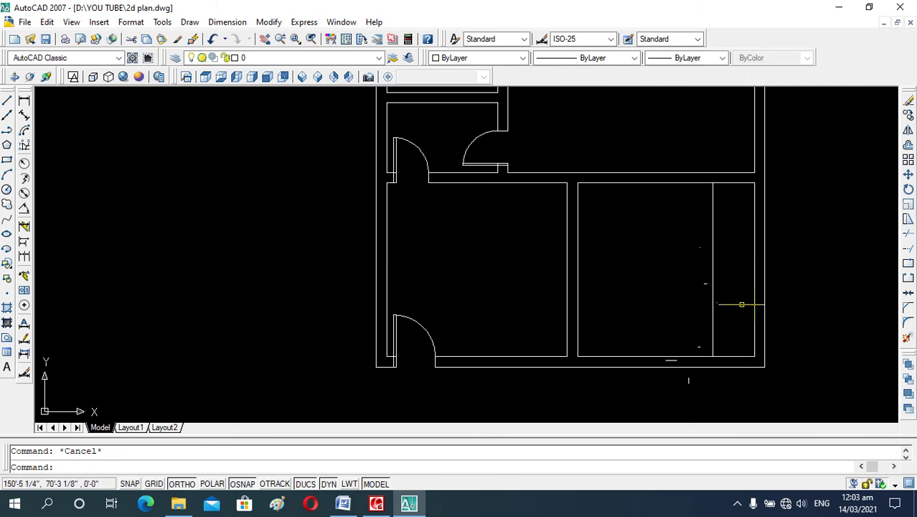
# Step: Offset the stair room's top wall 3' downward
pyautogui.write('o')
pyautogui.press('Return')
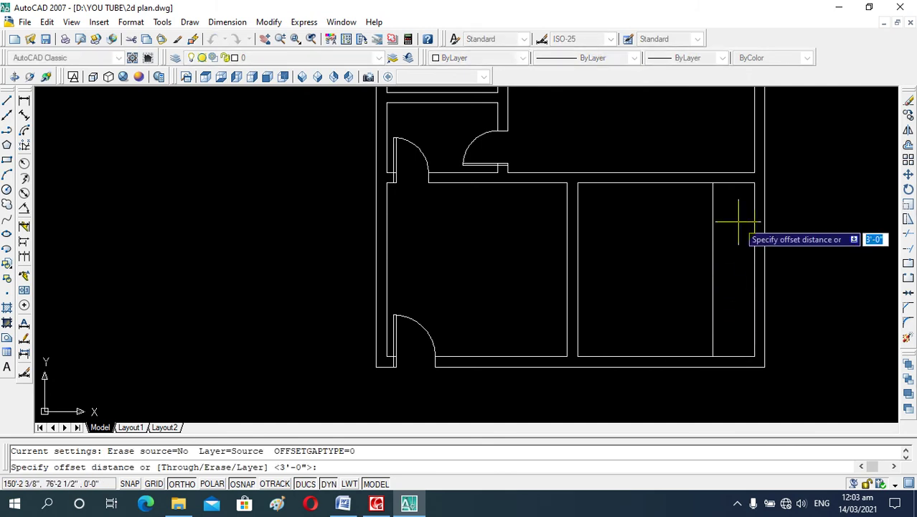
pyautogui.write('3')
pyautogui.press('Return')
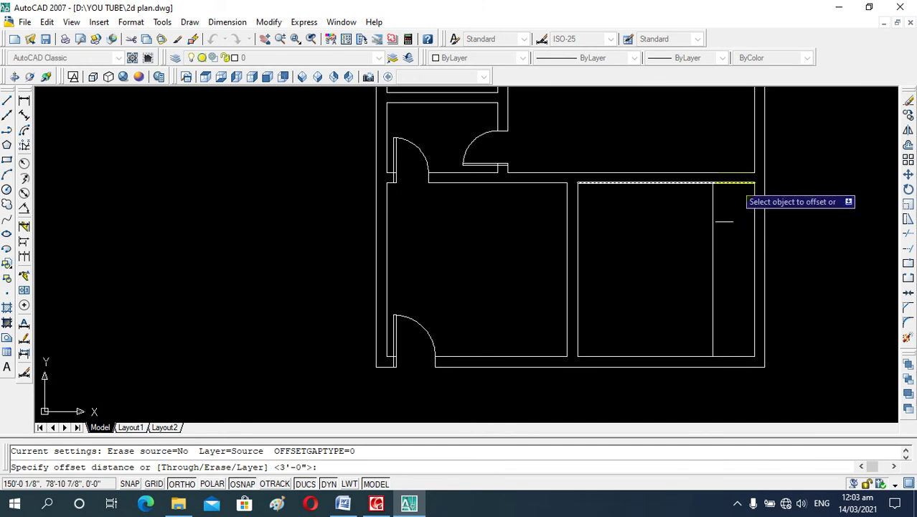
pyautogui.click(735, 183)
pyautogui.click(737, 249)
pyautogui.press('Escape')
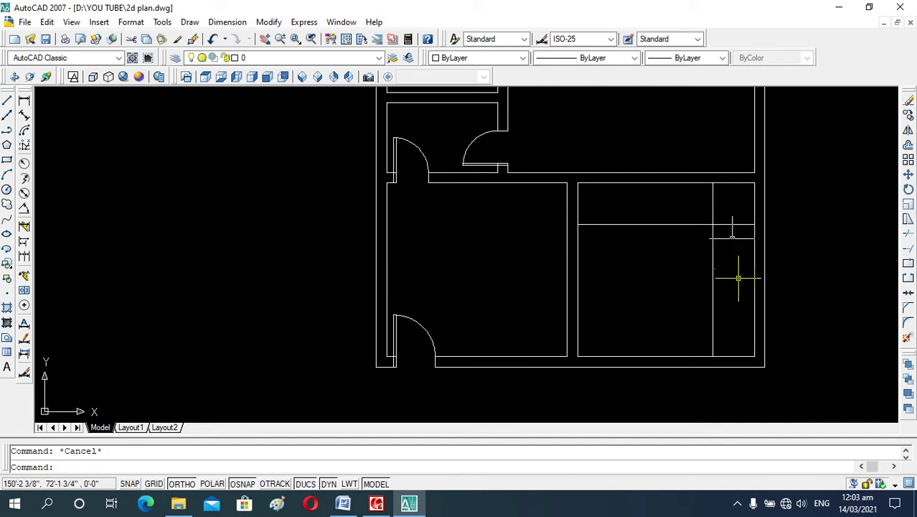
# Step: Offset the horizontal stair guide line 9 downward for the first tread
pyautogui.write('o')
pyautogui.press('Return')
pyautogui.write('9')
pyautogui.press('Return')
pyautogui.click(735, 223)
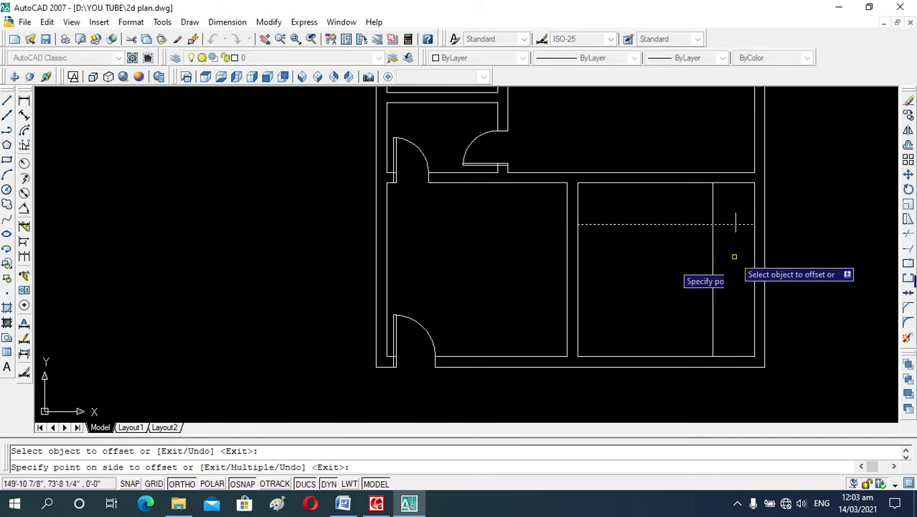
pyautogui.click(734, 257)
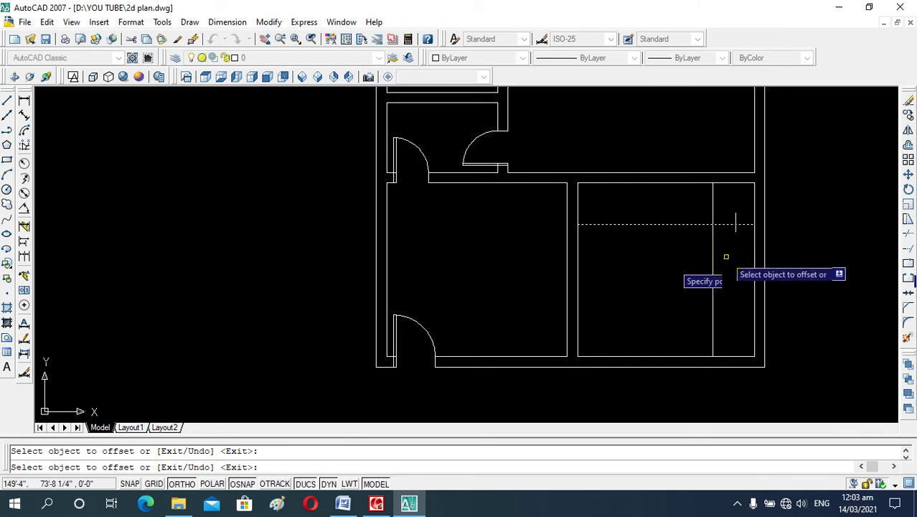
pyautogui.press('Escape')
# Step: Add more 9-inch tread lines downward, each copied from the lowest one
pyautogui.press('Return')
pyautogui.press('Return')
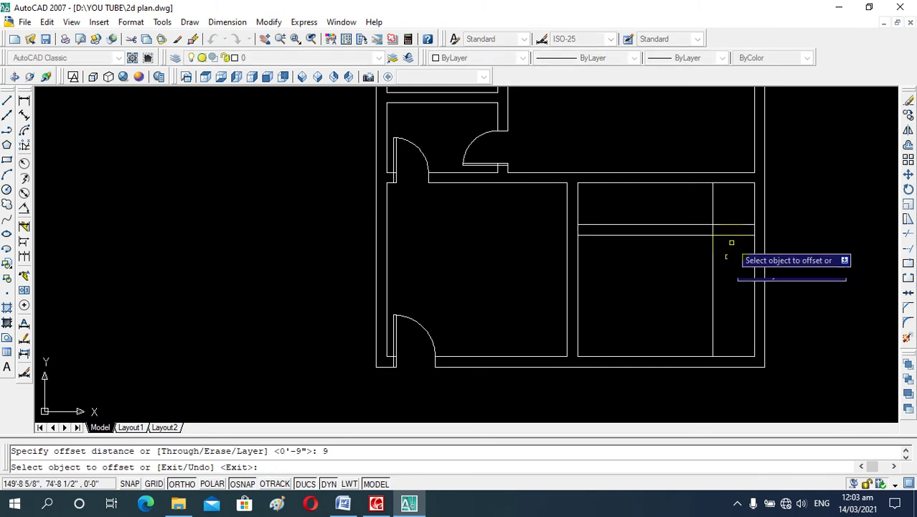
pyautogui.click(733, 245)
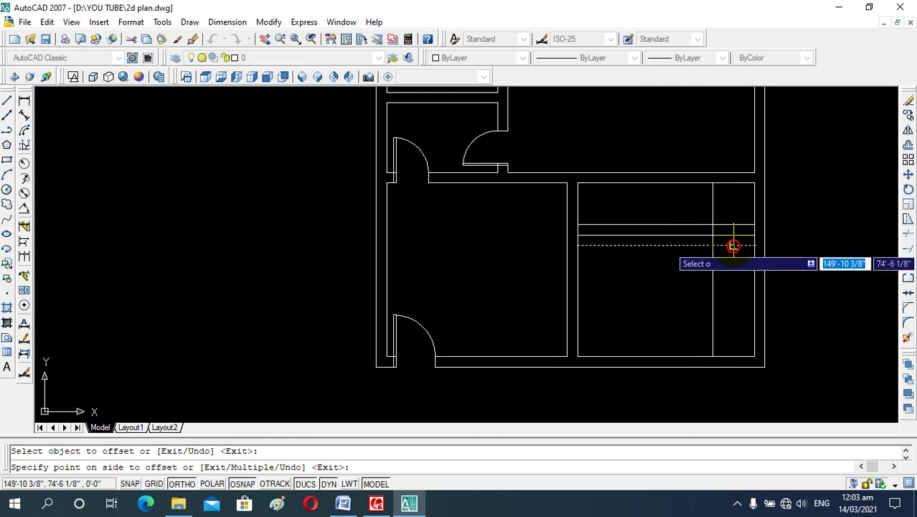
pyautogui.click(710, 269)
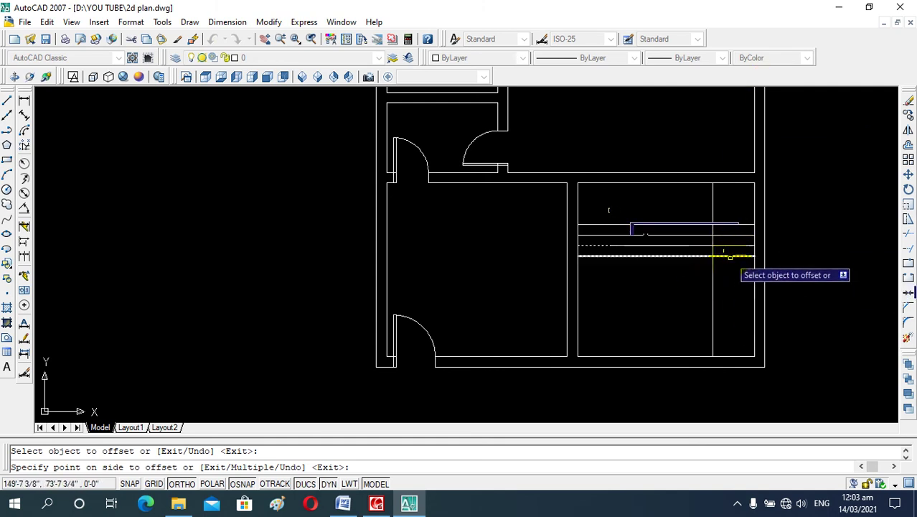
pyautogui.click(727, 287)
pyautogui.click(729, 266)
pyautogui.click(730, 280)
pyautogui.click(730, 276)
pyautogui.click(730, 289)
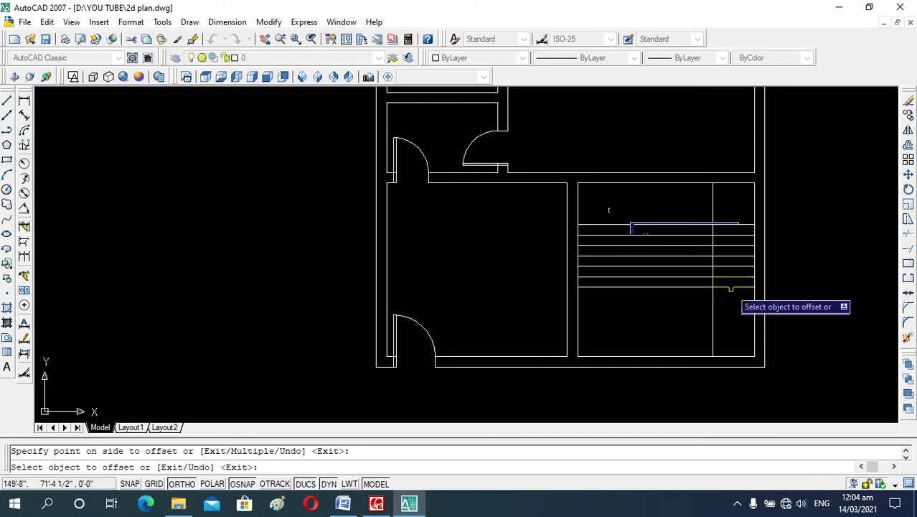
pyautogui.click(730, 289)
pyautogui.click(726, 309)
pyautogui.click(729, 297)
pyautogui.click(726, 318)
pyautogui.click(731, 308)
pyautogui.click(729, 320)
pyautogui.click(729, 317)
pyautogui.click(730, 337)
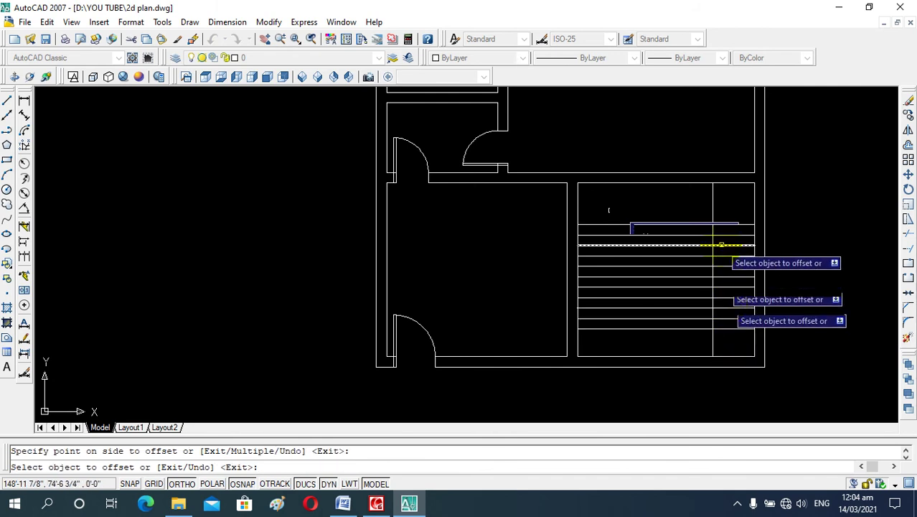
# Step: Offset the vertical stair guide leftward four times at 9-inch spacing
pyautogui.click(712, 206)
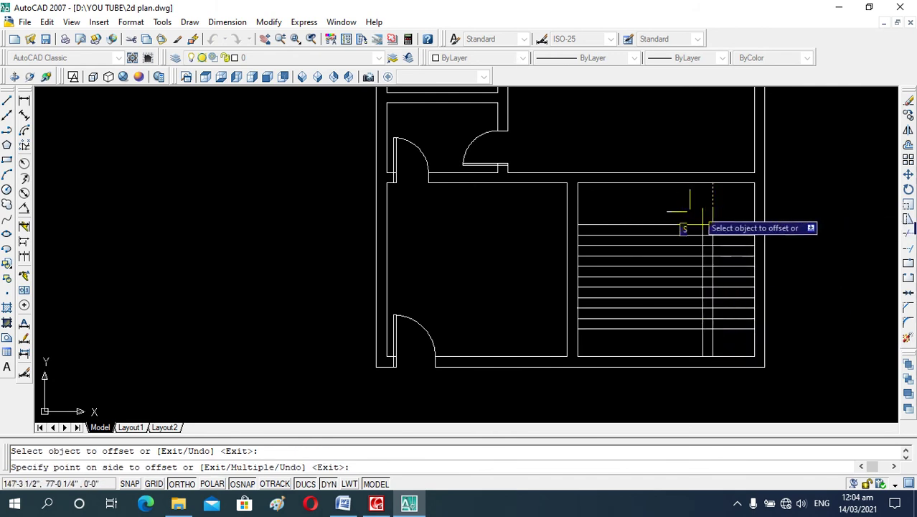
pyautogui.click(685, 215)
pyautogui.click(692, 206)
pyautogui.click(683, 214)
pyautogui.click(683, 212)
pyautogui.click(668, 215)
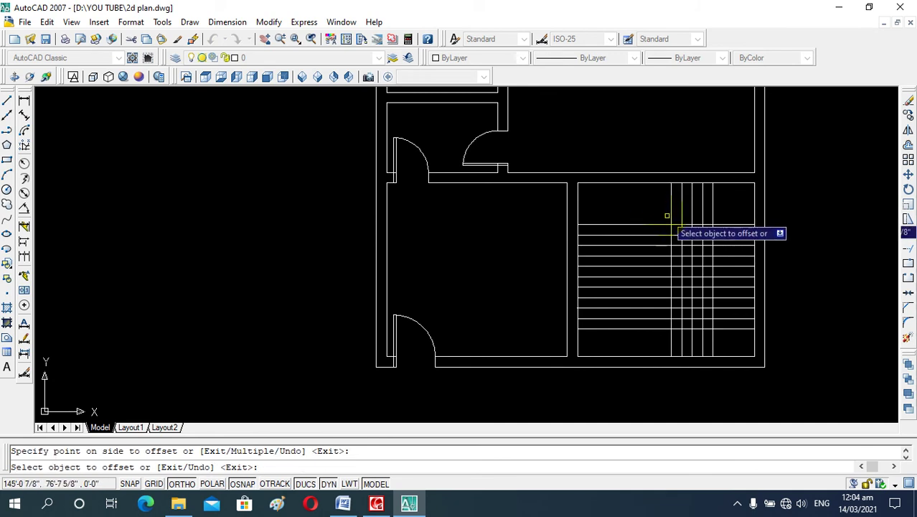
pyautogui.click(671, 215)
pyautogui.click(651, 215)
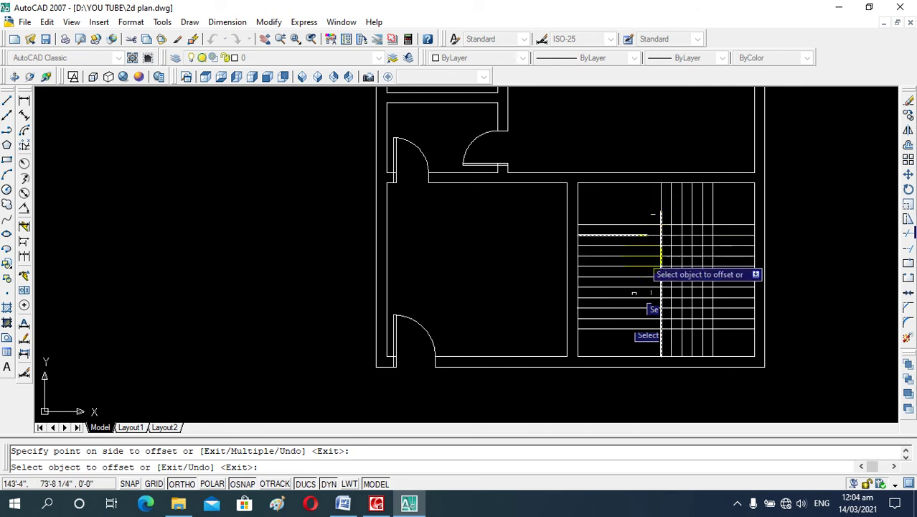
pyautogui.press('Escape')
pyautogui.write('tr')
pyautogui.press('Return')
pyautogui.press('Return')
pyautogui.click(642, 216)
# Step: Trim the overlapping tread segments with crossing windows so they form the L shape
pyautogui.click(641, 343)
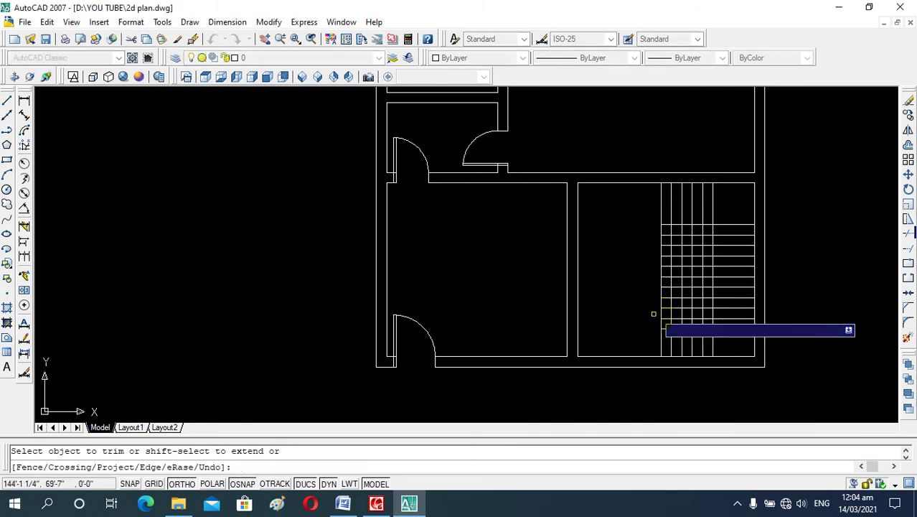
pyautogui.scroll(3, 703, 245)
pyautogui.click(696, 215)
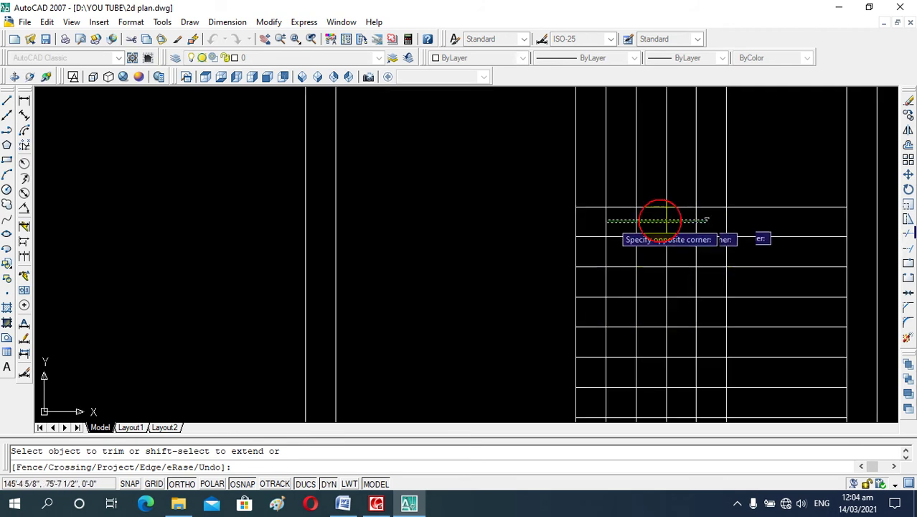
pyautogui.click(552, 225)
pyautogui.scroll(-3, 710, 229)
pyautogui.click(712, 231)
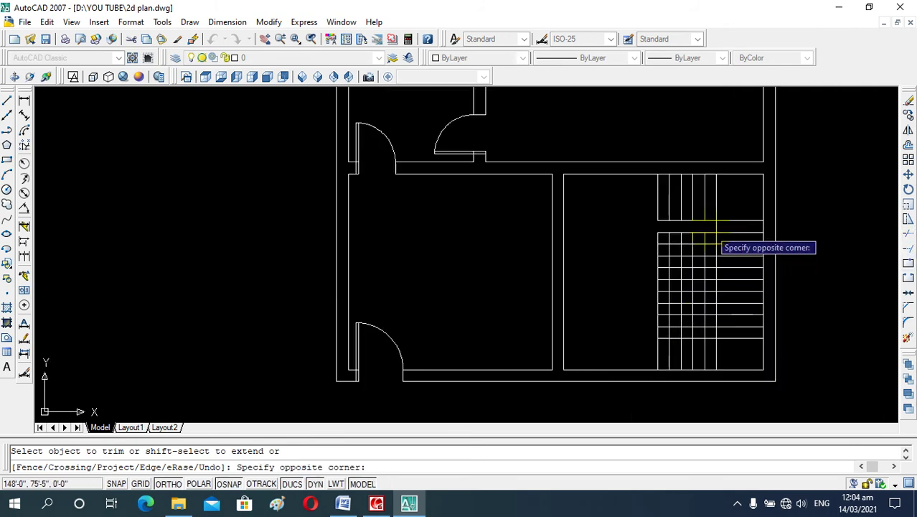
pyautogui.click(713, 369)
pyautogui.click(707, 330)
pyautogui.click(624, 371)
pyautogui.press('Escape')
# Step: Erase the leftover grid lines in the lower-left of the stair area
pyautogui.click(712, 232)
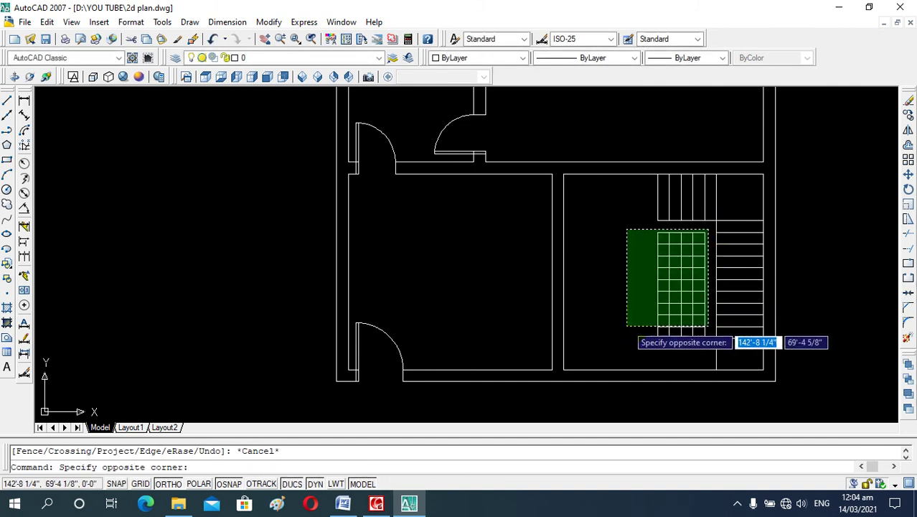
pyautogui.click(635, 348)
pyautogui.press('Delete')
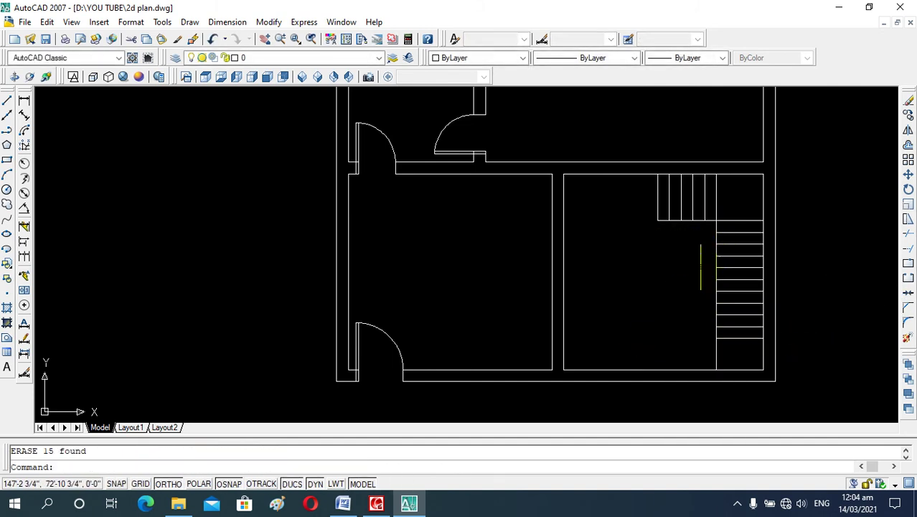
# Step: Trim away the extra lower vertical line segment of the staircase
pyautogui.write('tr')
pyautogui.press('Return')
pyautogui.press('Return')
pyautogui.click(726, 355)
pyautogui.click(705, 355)
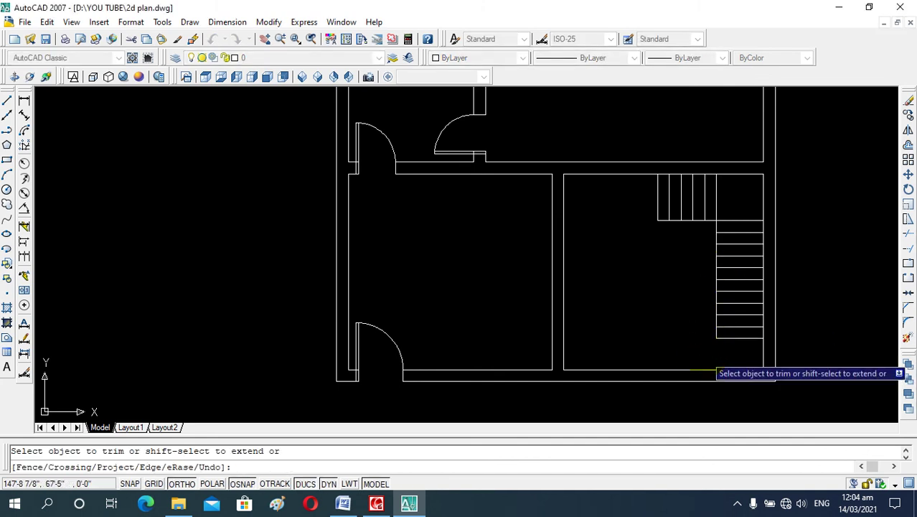
pyautogui.press('Escape')
pyautogui.scroll(2, 746, 397)
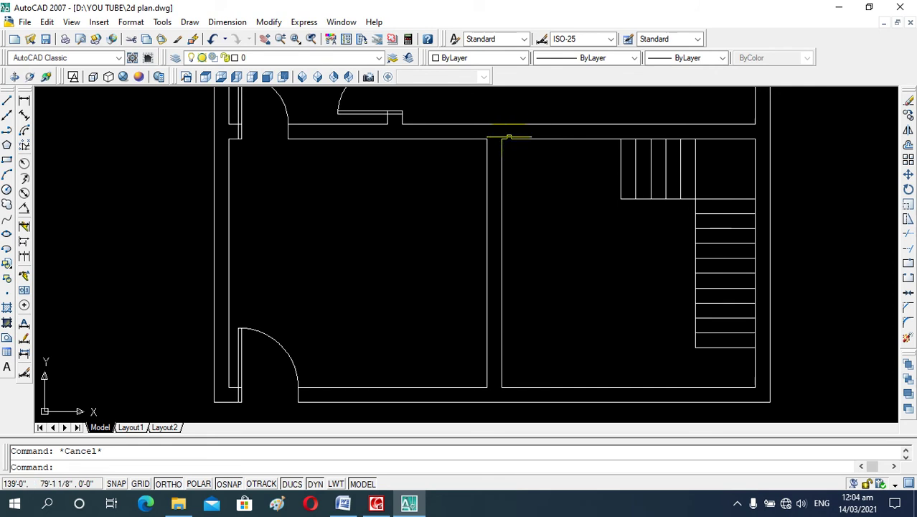
# Step: Offset the stair room's left wall 6 inches to the right
pyautogui.scroll(-2, 537, 157)
pyautogui.scroll(-2, 548, 154)
pyautogui.scroll(3, 542, 144)
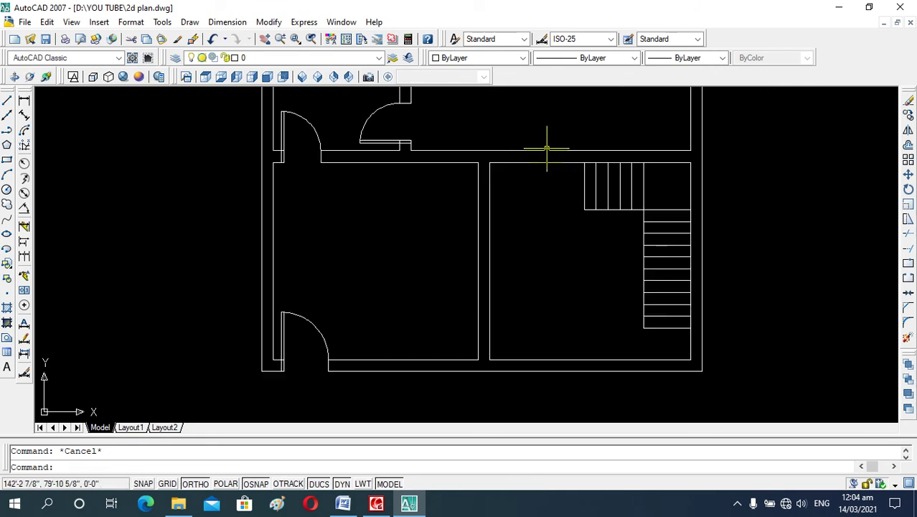
pyautogui.scroll(-2, 591, 295)
pyautogui.scroll(3, 550, 214)
pyautogui.scroll(1, 554, 226)
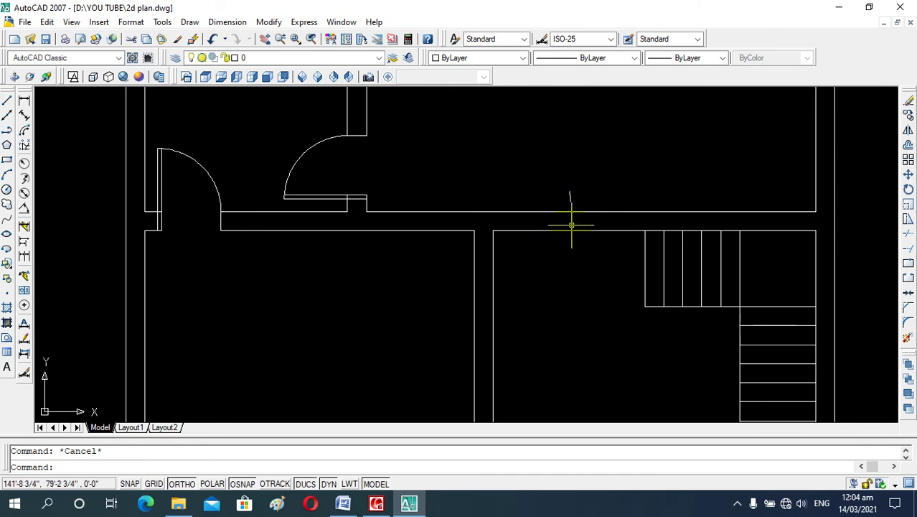
pyautogui.write('o')
pyautogui.press('Return')
pyautogui.write('6')
pyautogui.press('Return')
pyautogui.click(493, 257)
pyautogui.click(567, 271)
pyautogui.press('Escape')
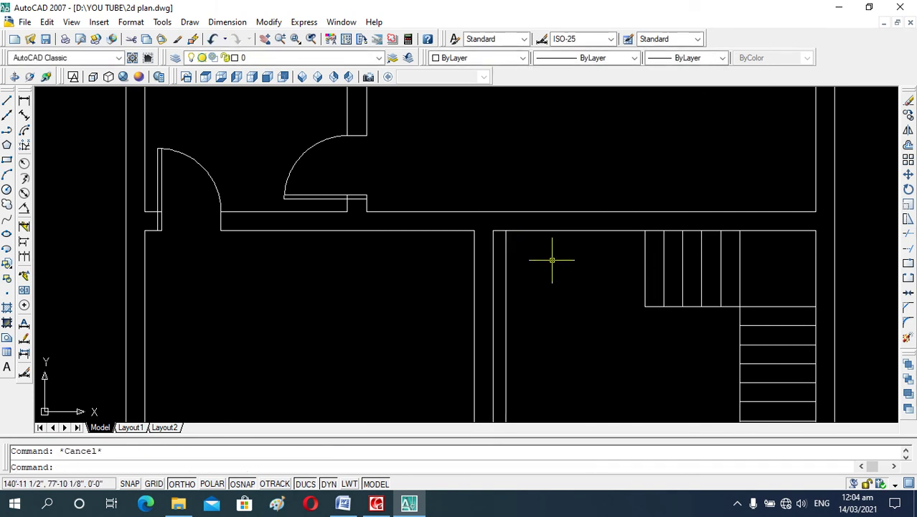
# Step: Extend the new wall line up to the top wall
pyautogui.write('ex')
pyautogui.press('Return')
pyautogui.press('Return')
pyautogui.click(506, 247)
pyautogui.press('Escape')
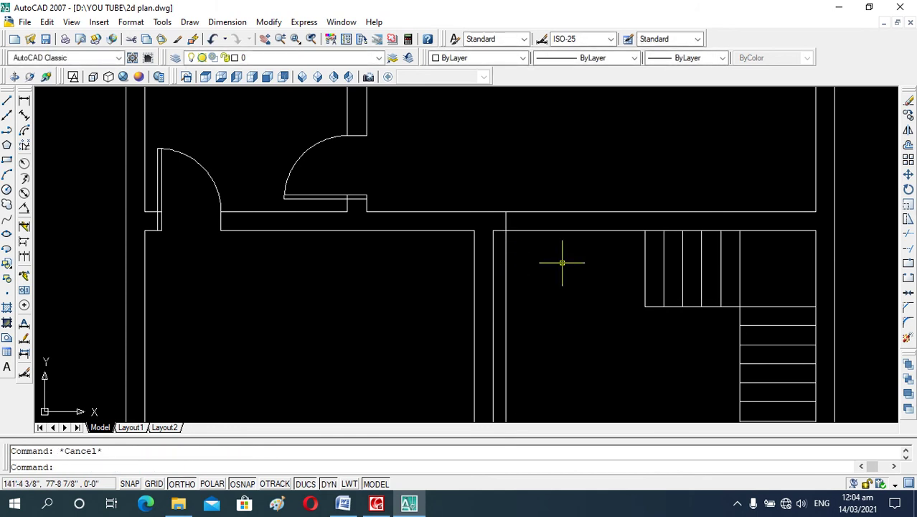
# Step: Offset the new wall line 4' to the right
pyautogui.write('o')
pyautogui.press('Return')
pyautogui.write("4'")
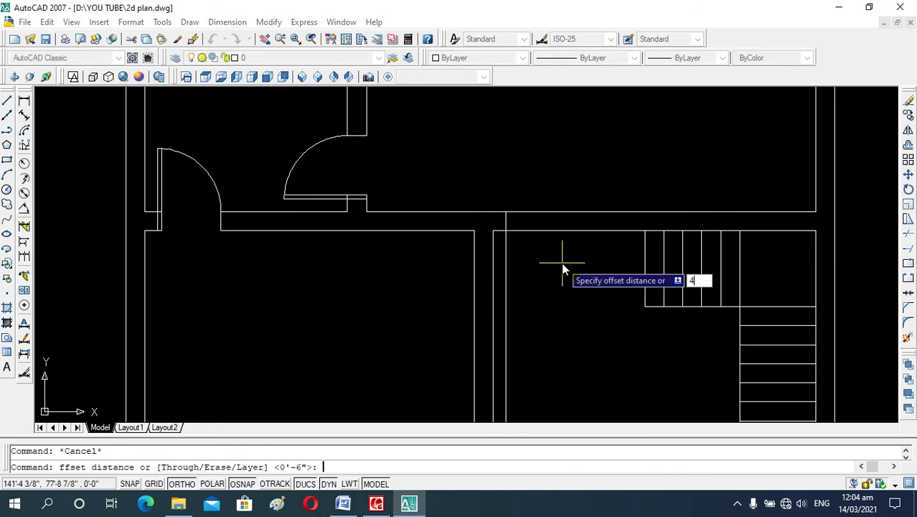
pyautogui.press('Return')
pyautogui.click(505, 265)
pyautogui.click(630, 271)
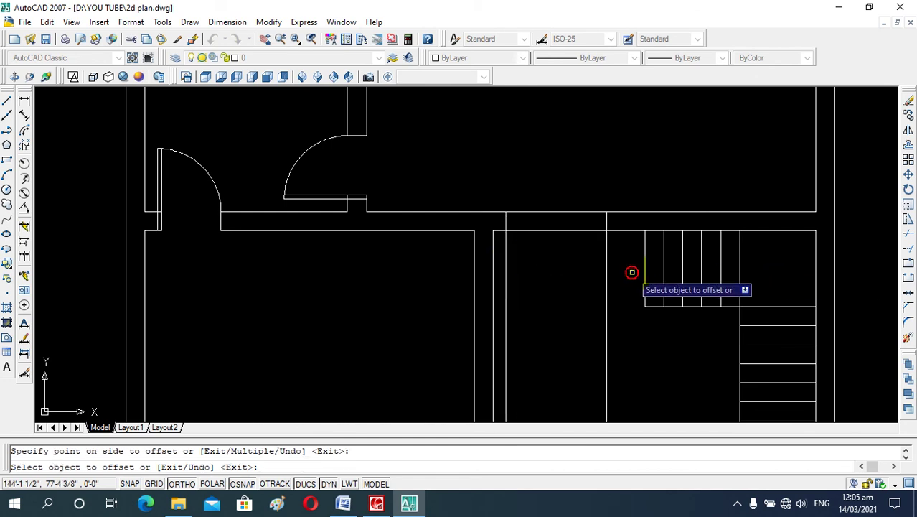
pyautogui.press('Escape')
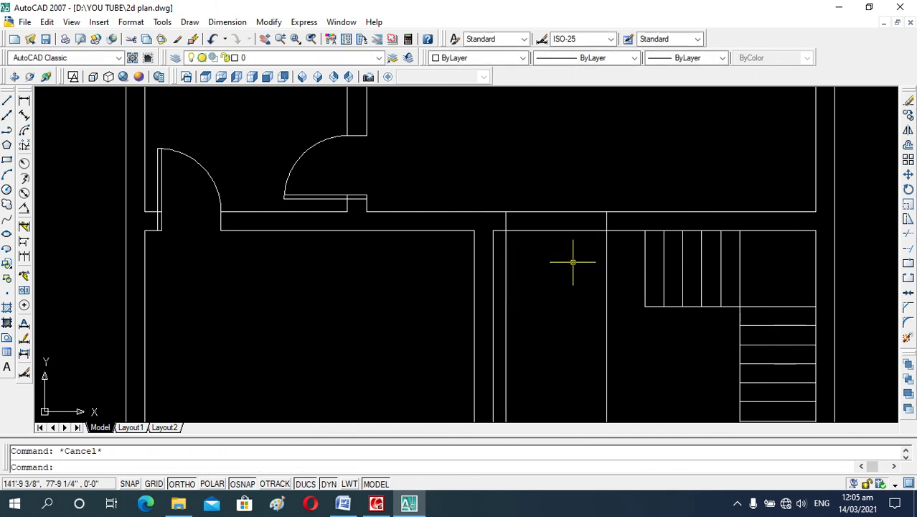
# Step: Offset the vertical line 2' to the right
pyautogui.write('o')
pyautogui.press('Return')
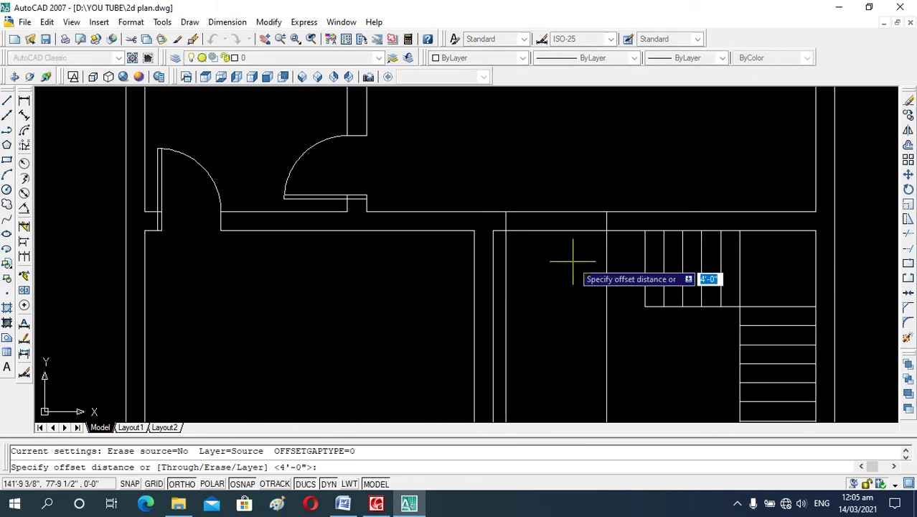
pyautogui.press('Return')
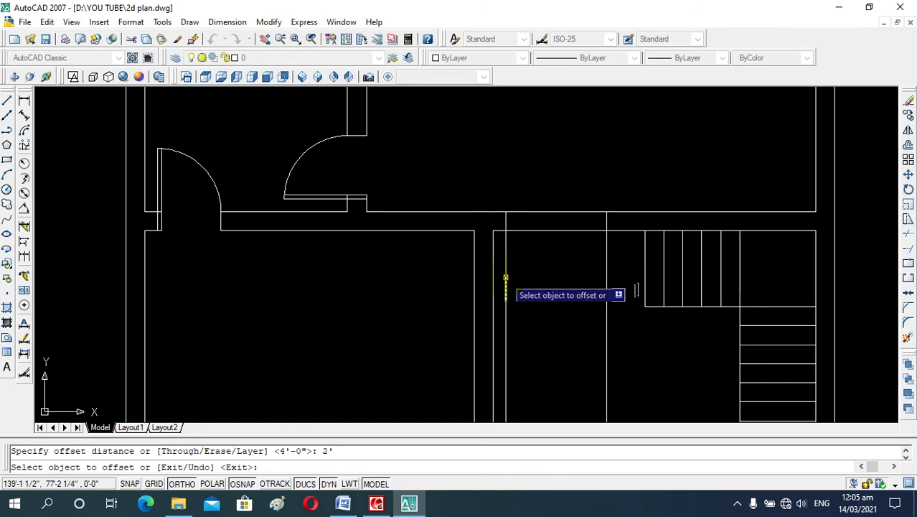
pyautogui.click(506, 265)
pyautogui.click(548, 262)
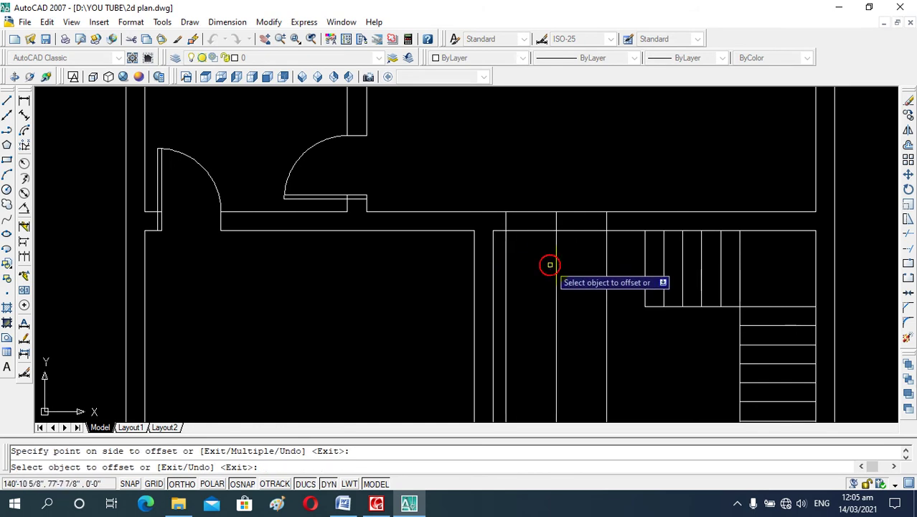
pyautogui.press('Escape')
pyautogui.scroll(-2, 556, 234)
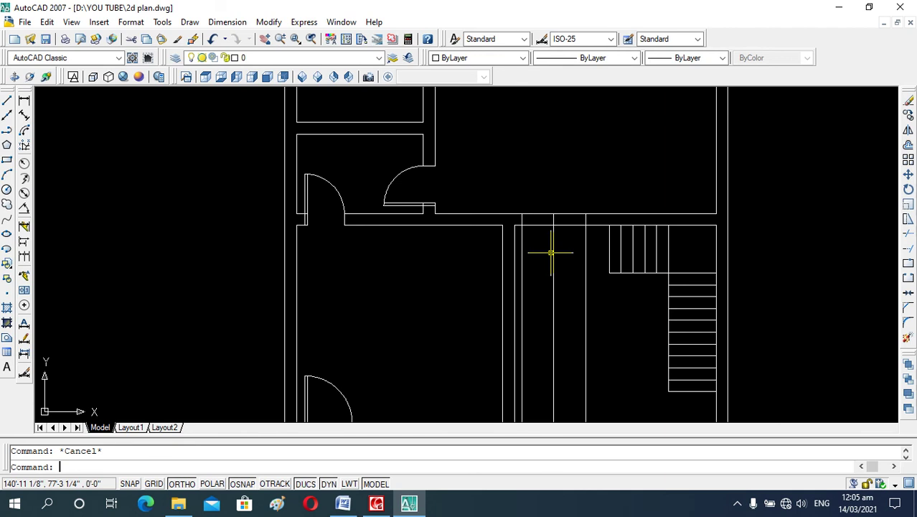
# Step: Offset both opening jamb lines inward to make close parallel copies
pyautogui.write('o')
pyautogui.press('Return')
pyautogui.press('Return')
pyautogui.click(522, 262)
pyautogui.click(560, 258)
pyautogui.click(585, 256)
pyautogui.click(571, 264)
pyautogui.press('Escape')
pyautogui.press('Escape')
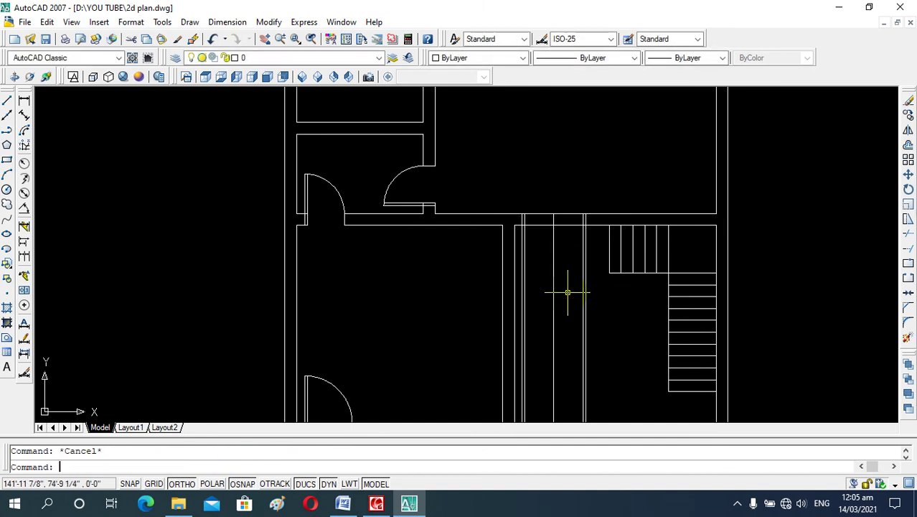
# Step: Draw a horizontal line above the opening across the stair hall
pyautogui.scroll(-1, 567, 292)
pyautogui.scroll(2, 542, 194)
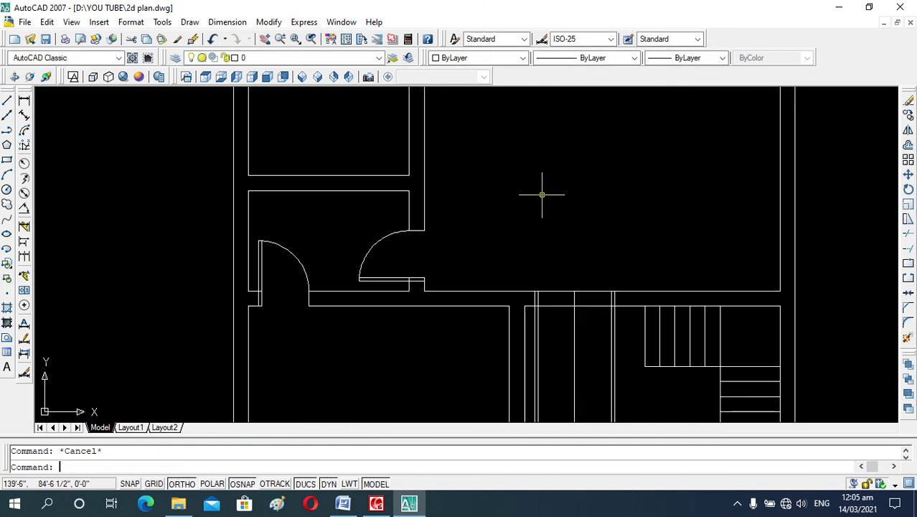
pyautogui.press('l')
pyautogui.press('Return')
pyautogui.click(503, 207)
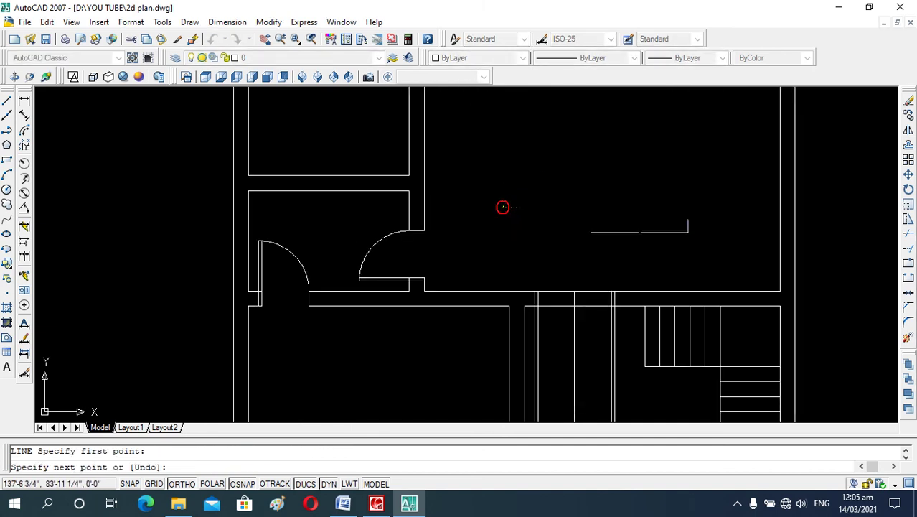
pyautogui.click(661, 206)
pyautogui.press('Escape')
# Step: Extend the vertical guide lines up to the new horizontal line
pyautogui.write('ex')
pyautogui.press('Return')
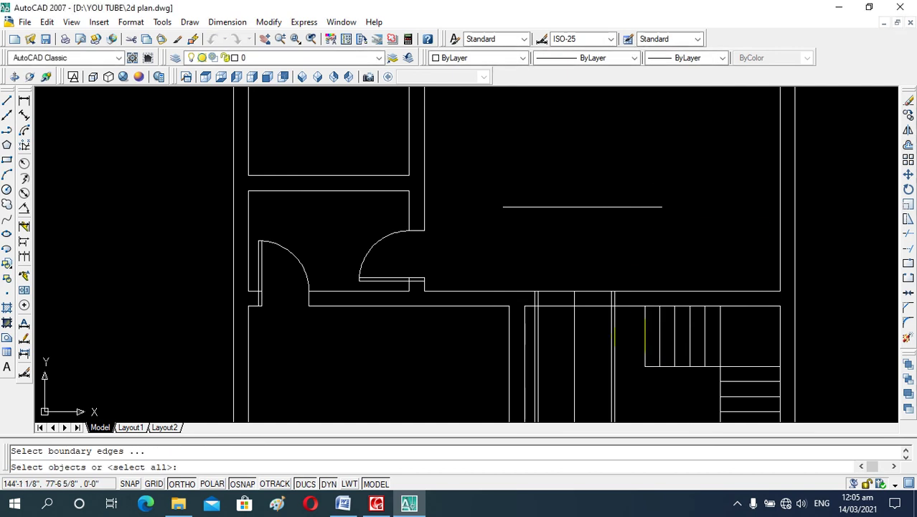
pyautogui.press('Return')
pyautogui.click(623, 320)
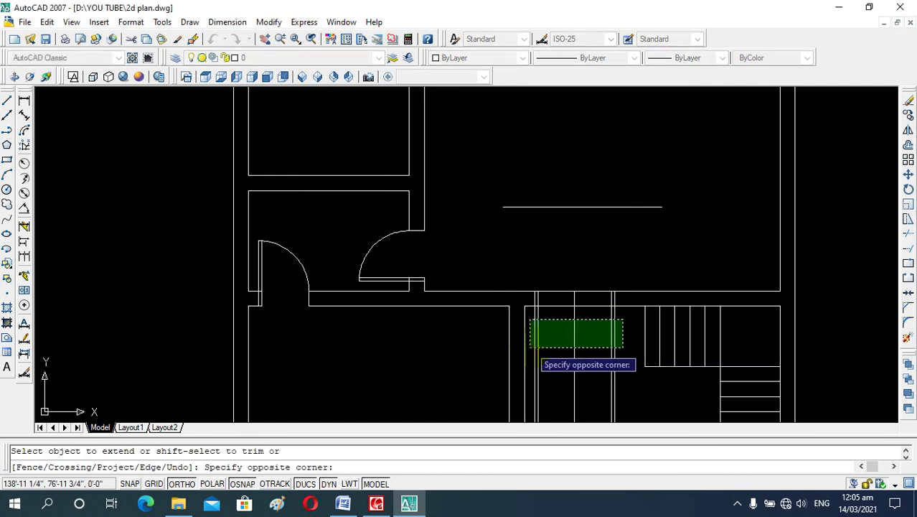
pyautogui.click(529, 347)
pyautogui.press('Escape')
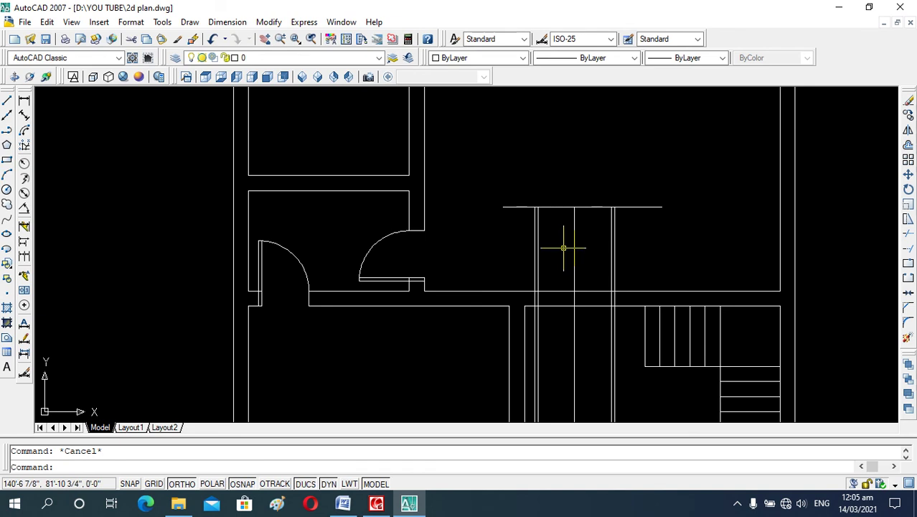
# Step: Draw the first door-swing circle centred on the left jamb
pyautogui.write('c')
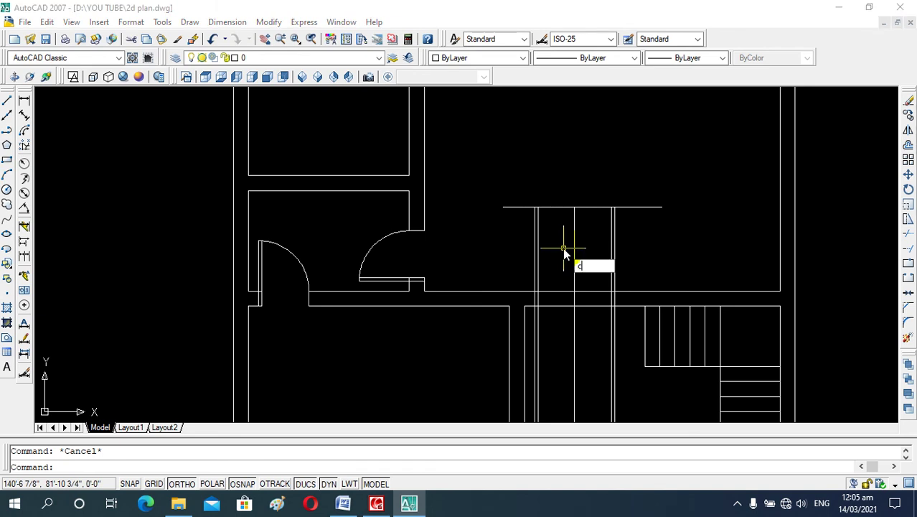
pyautogui.press('Return')
pyautogui.scroll(5, 539, 286)
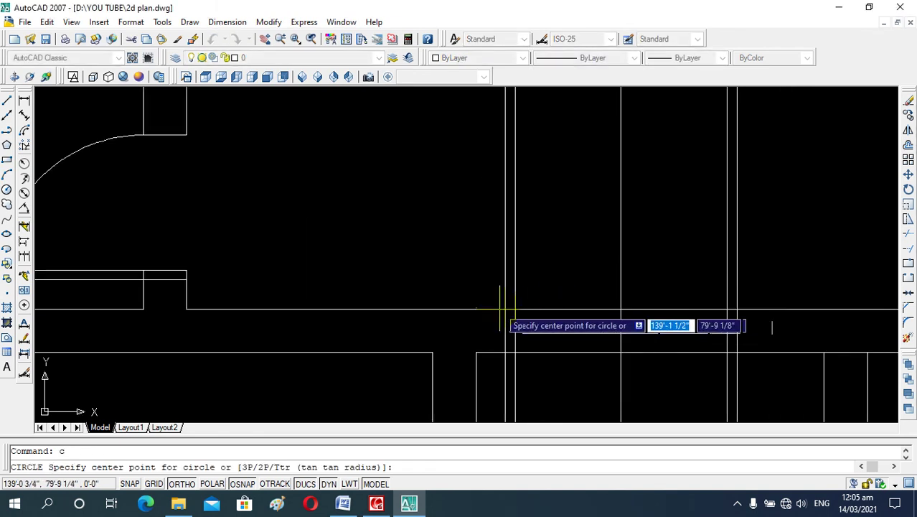
pyautogui.click(506, 308)
pyautogui.click(619, 308)
pyautogui.press('Escape')
pyautogui.scroll(-5, 542, 223)
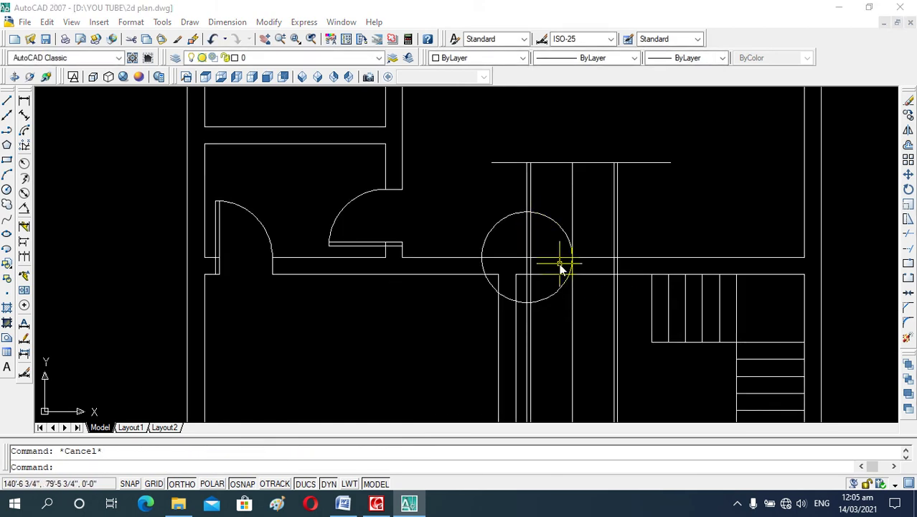
# Step: Draw a second circle centred on the other jamb, touching the first
pyautogui.write('c')
pyautogui.press('Return')
pyautogui.scroll(3, 652, 276)
pyautogui.click(575, 233)
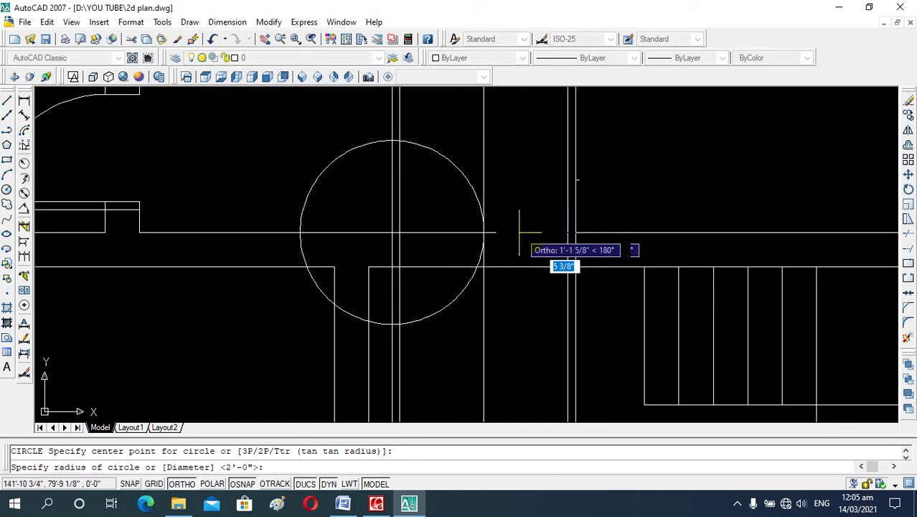
pyautogui.click(484, 233)
pyautogui.press('Escape')
pyautogui.scroll(-2, 549, 239)
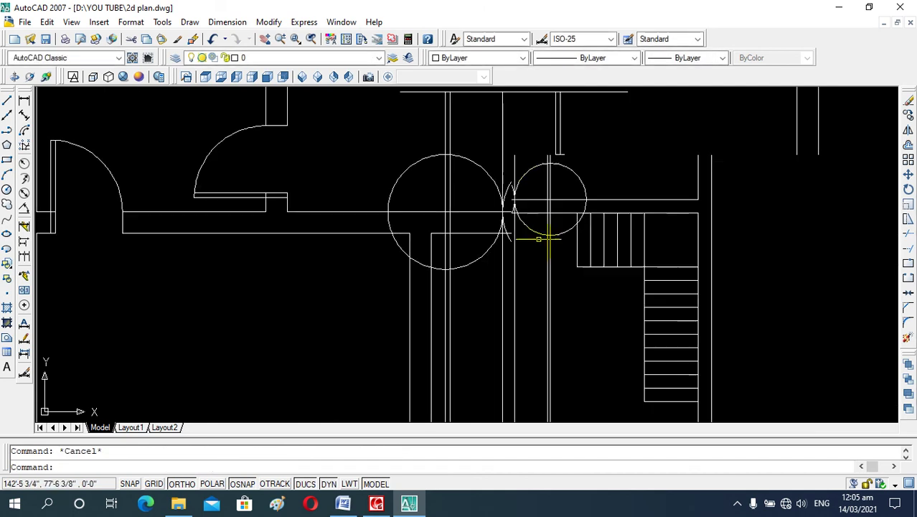
pyautogui.scroll(-3, 545, 295)
pyautogui.scroll(3, 548, 302)
pyautogui.scroll(3, 518, 317)
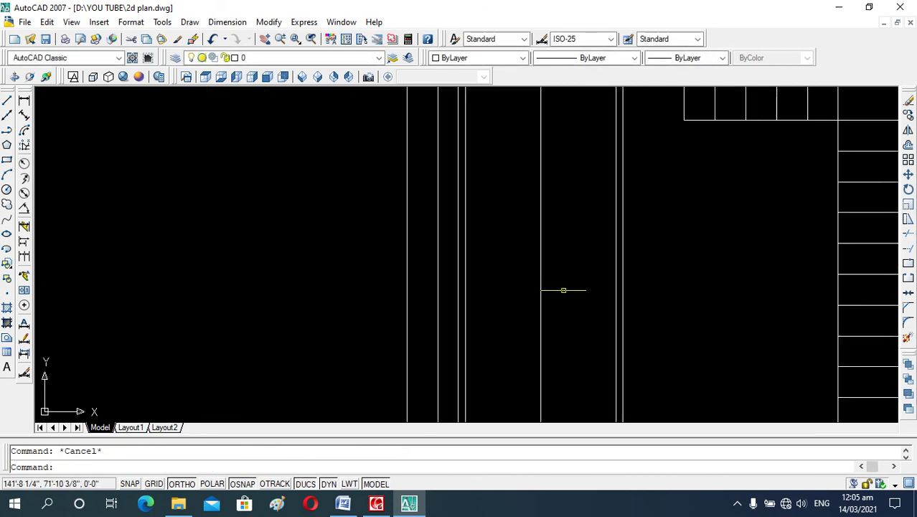
pyautogui.scroll(-4, 565, 287)
# Step: Start trimming with TR, using all objects as cutting edges
pyautogui.write('tr')
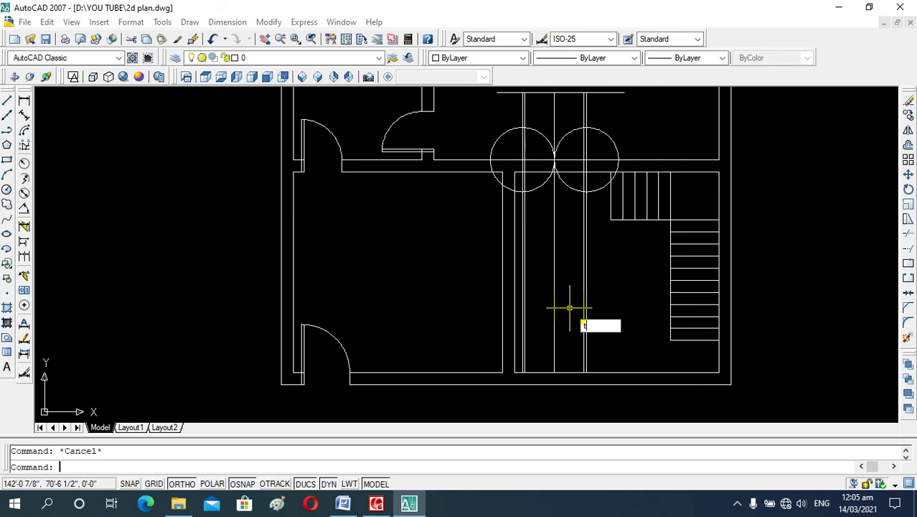
pyautogui.press('Return')
pyautogui.click(602, 277)
# Step: Trim the lines inside the circles and the vertical lines above them
pyautogui.click(518, 327)
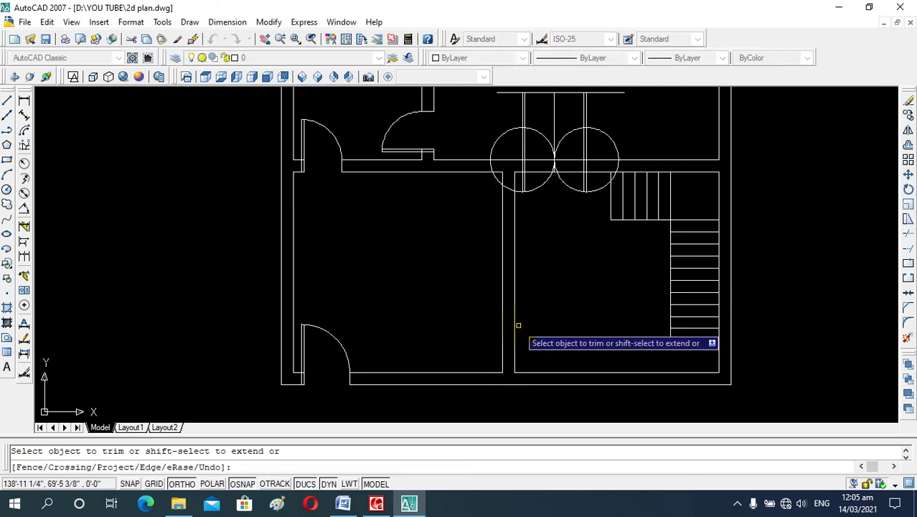
pyautogui.scroll(-3, 536, 266)
pyautogui.scroll(3, 552, 260)
pyautogui.scroll(5, 553, 212)
pyautogui.click(553, 213)
pyautogui.click(257, 221)
pyautogui.scroll(-4, 435, 312)
pyautogui.scroll(4, 436, 312)
pyautogui.scroll(3, 431, 251)
pyautogui.scroll(-1, 417, 256)
pyautogui.scroll(-3, 389, 204)
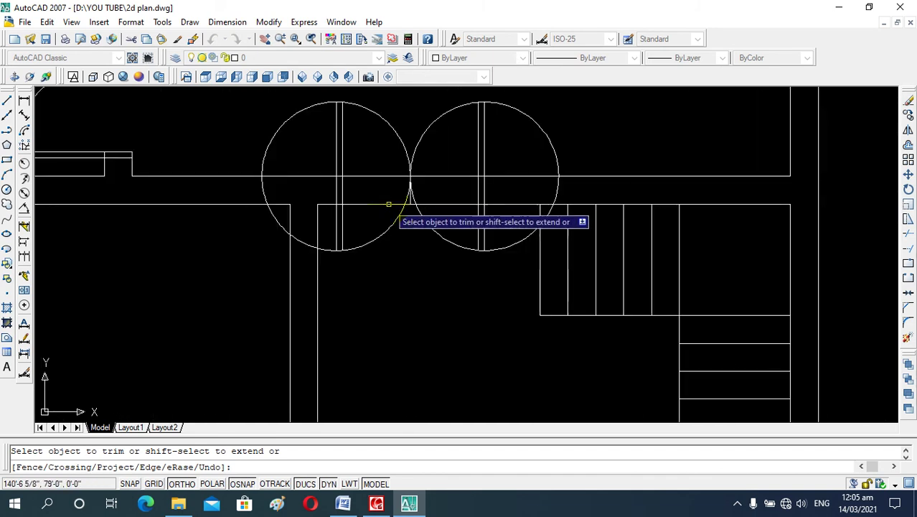
pyautogui.click(379, 162)
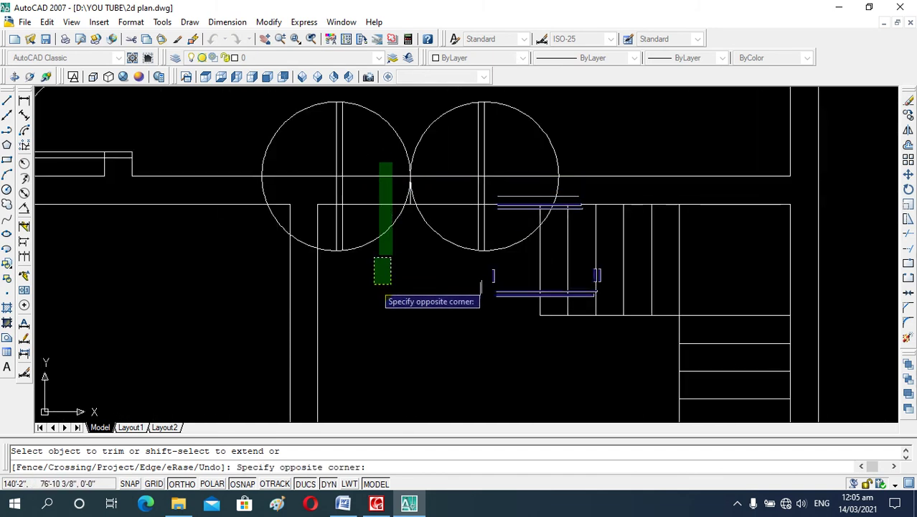
pyautogui.click(386, 281)
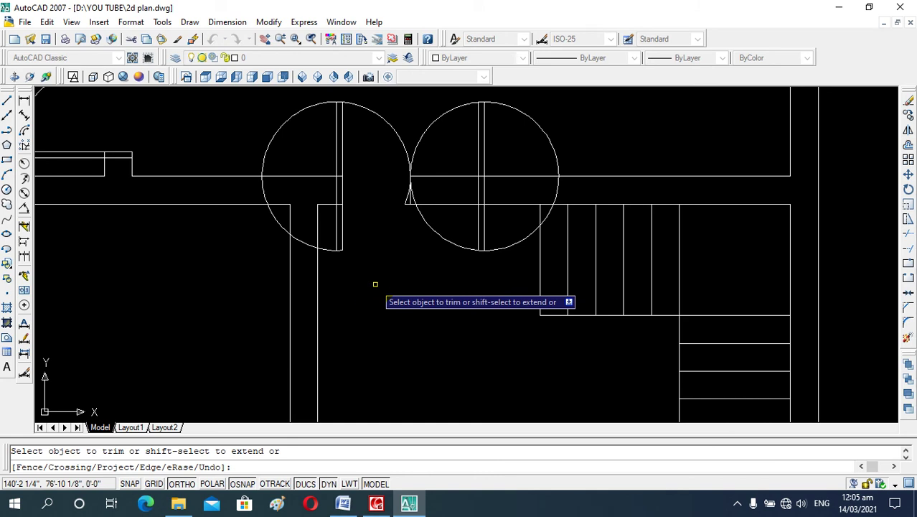
# Step: Trim the jamb lines and the outer circle arcs down to quarter-circle door swings
pyautogui.click(446, 165)
pyautogui.click(427, 264)
pyautogui.click(446, 231)
pyautogui.click(448, 144)
pyautogui.scroll(5, 416, 211)
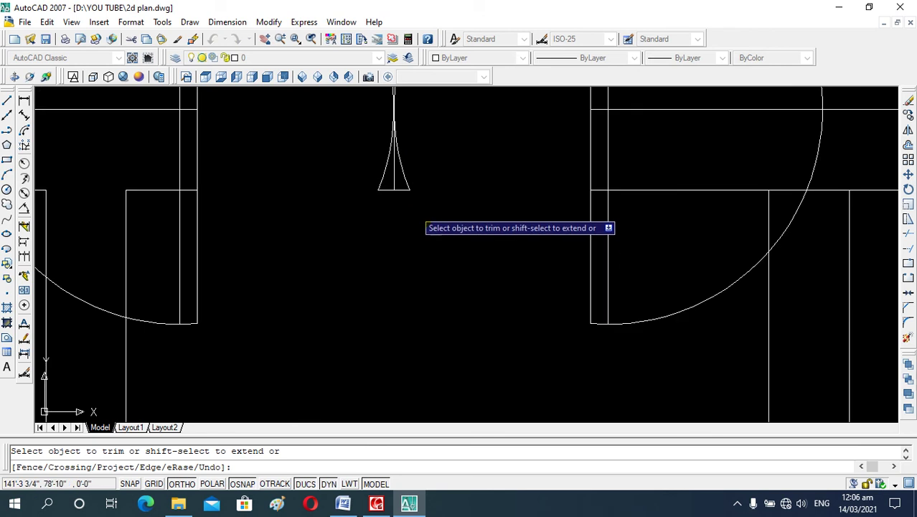
pyautogui.click(403, 180)
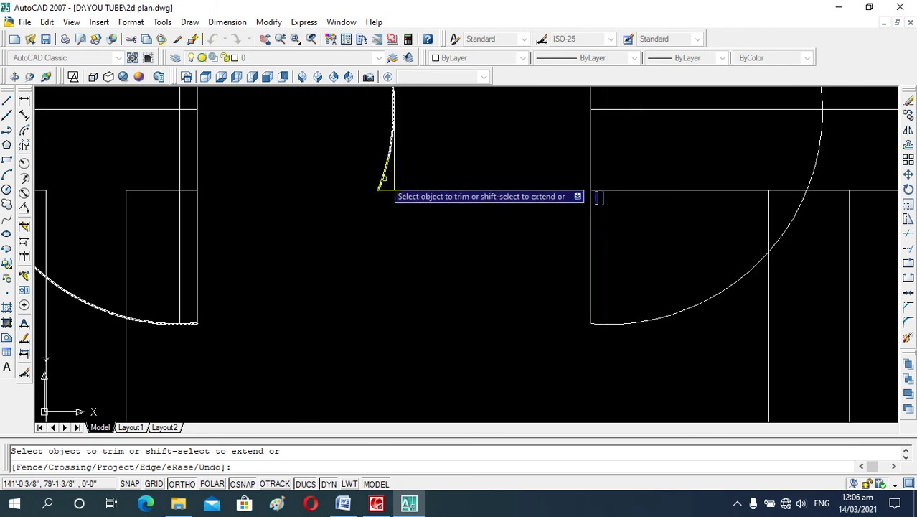
pyautogui.scroll(-5, 387, 209)
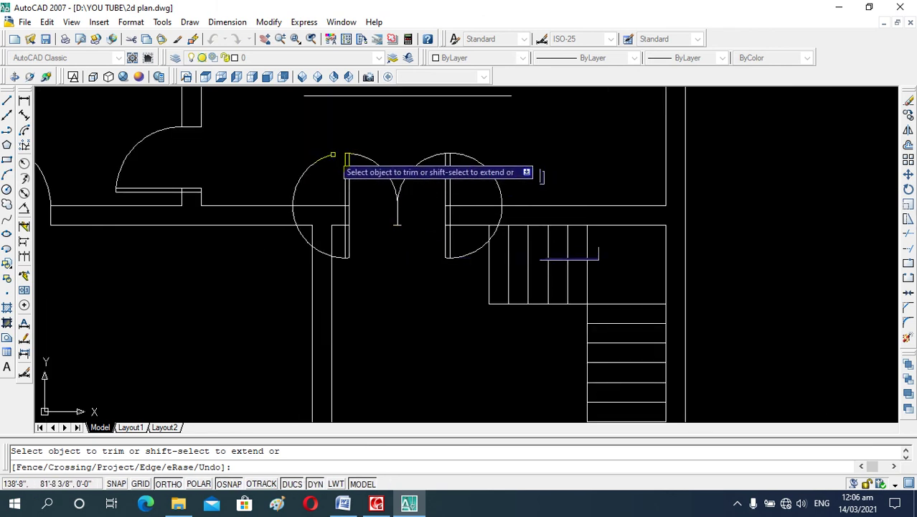
pyautogui.click(332, 154)
pyautogui.click(459, 156)
pyautogui.click(416, 236)
pyautogui.click(395, 235)
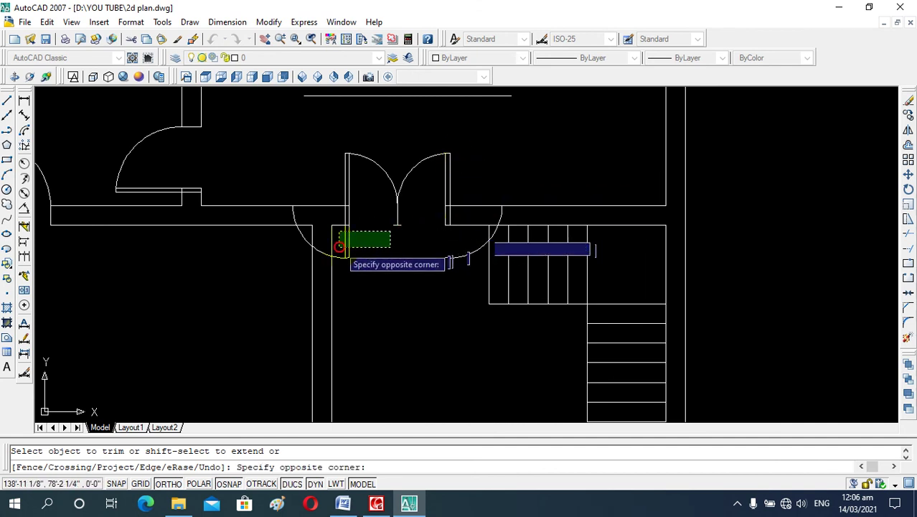
pyautogui.click(344, 244)
pyautogui.press('Escape')
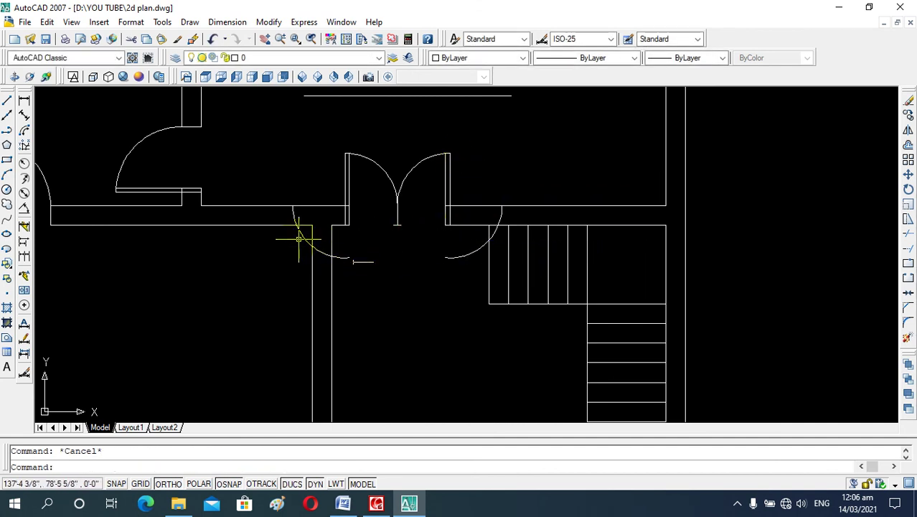
# Step: Erase the two leftover lower arcs of the door circles
pyautogui.click(302, 238)
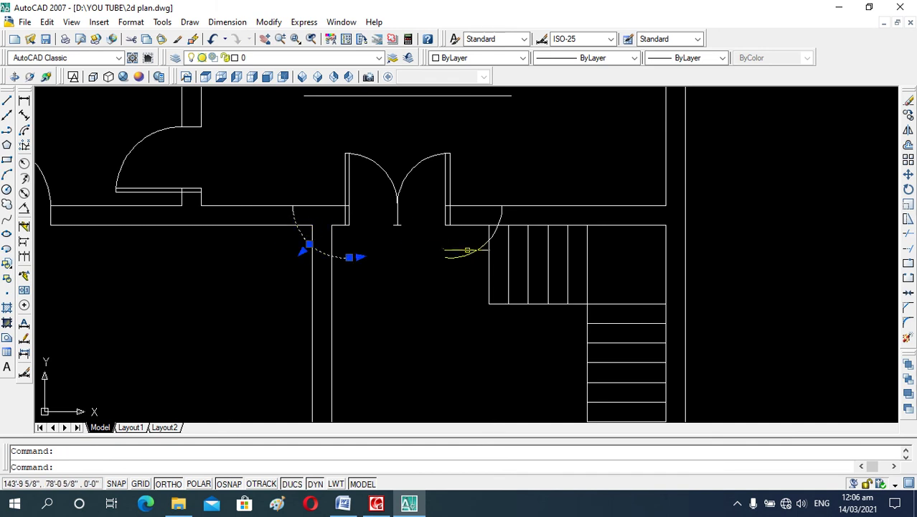
pyautogui.click(468, 251)
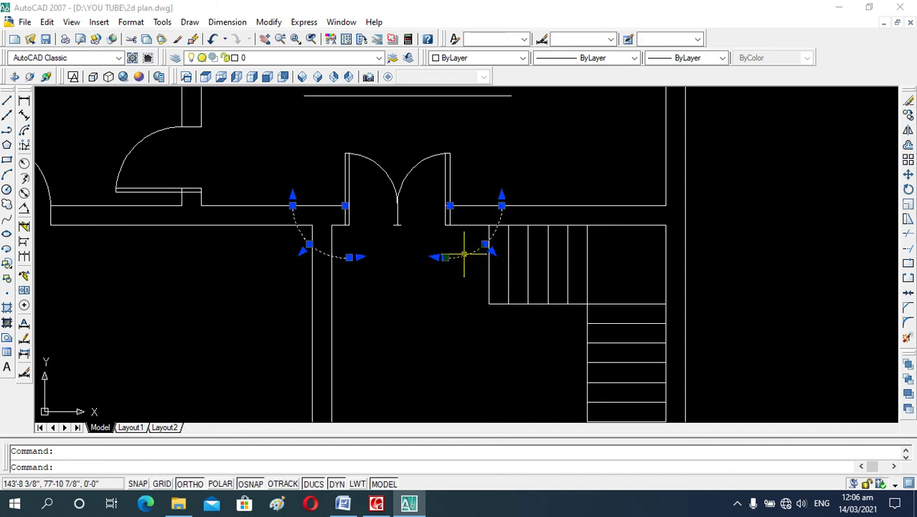
pyautogui.write('e')
pyautogui.press('Return')
# Step: Remove the short stray doorway line and the horizontal helper line above the doors
pyautogui.scroll(3, 410, 221)
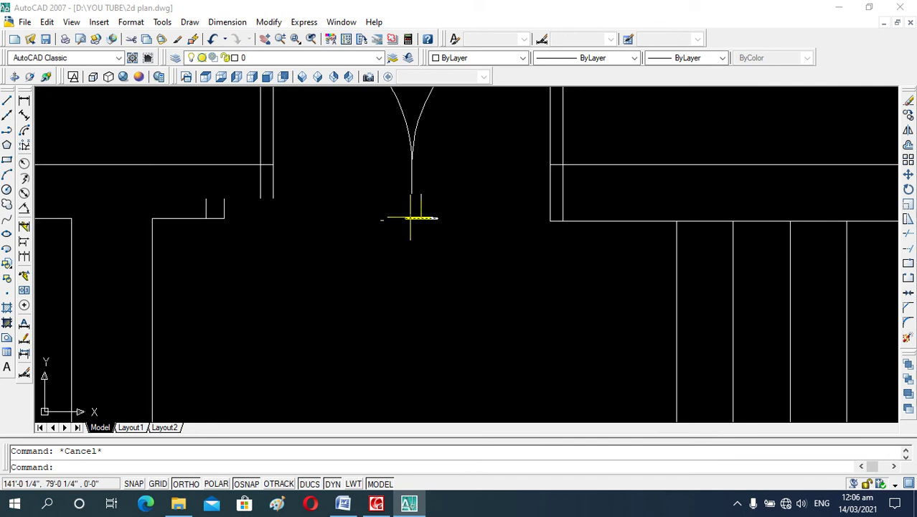
pyautogui.scroll(1, 412, 219)
pyautogui.click(421, 218)
pyautogui.press('Escape')
pyautogui.scroll(-1, 431, 248)
pyautogui.scroll(-1, 439, 262)
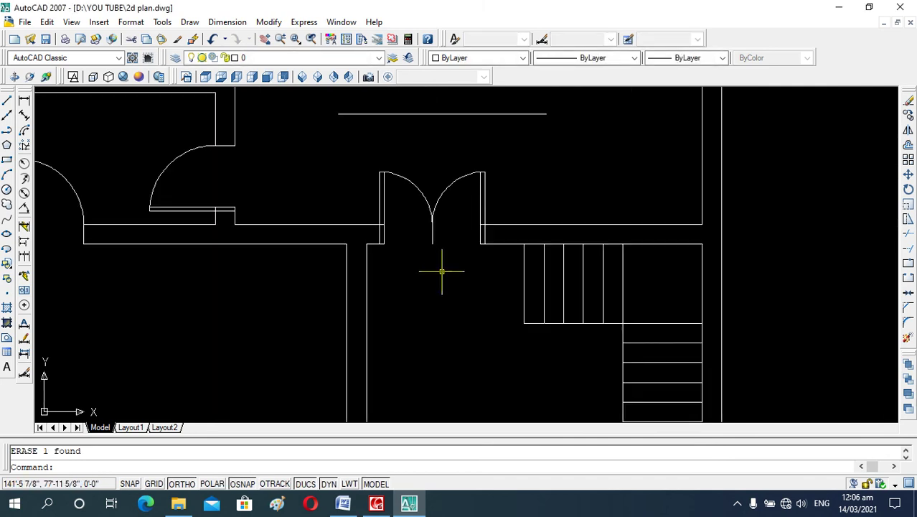
pyautogui.scroll(-2, 428, 282)
pyautogui.click(428, 177)
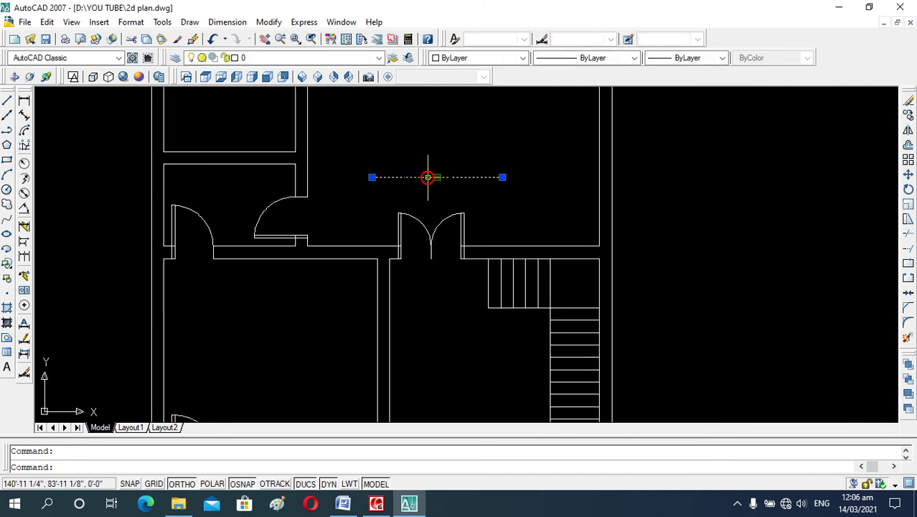
pyautogui.press('Delete')
pyautogui.scroll(-3, 438, 208)
pyautogui.scroll(-2, 438, 244)
pyautogui.scroll(2, 438, 259)
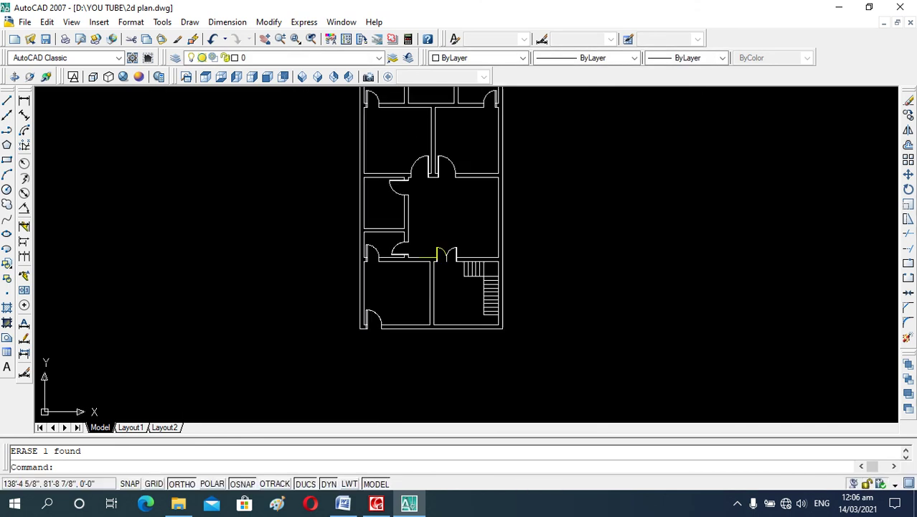
pyautogui.scroll(3, 438, 267)
pyautogui.press('Escape')
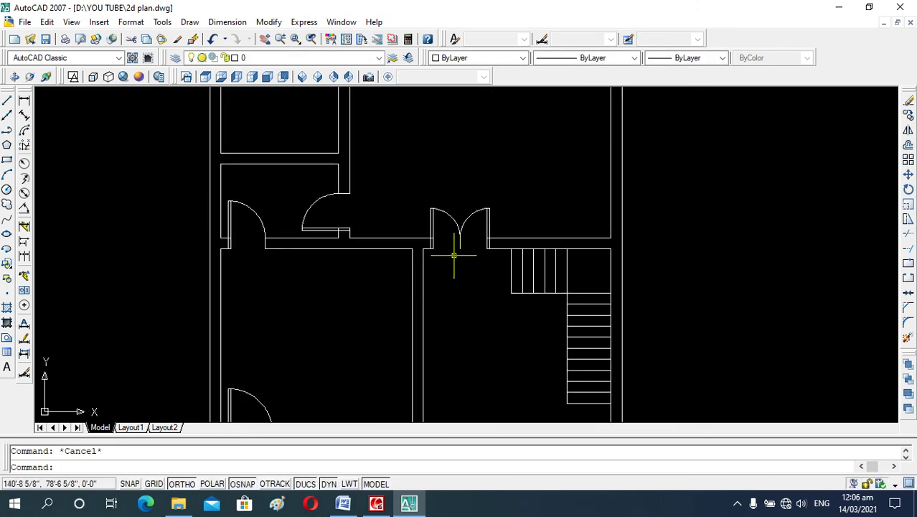
pyautogui.scroll(-4, 454, 255)
pyautogui.scroll(-2, 459, 265)
pyautogui.scroll(2, 459, 265)
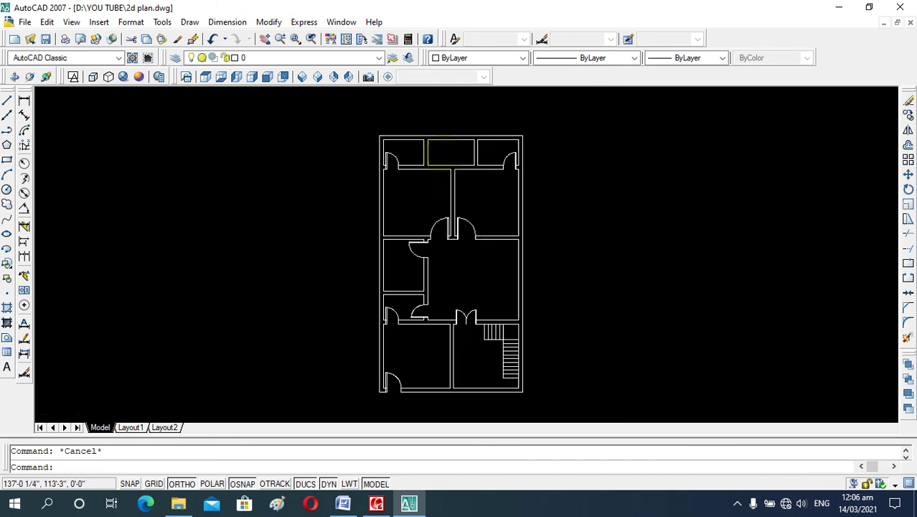
pyautogui.scroll(1, 459, 194)
pyautogui.scroll(1, 474, 260)
pyautogui.scroll(-3, 473, 269)
pyautogui.scroll(4, 476, 324)
pyautogui.scroll(-1, 480, 281)
pyautogui.scroll(1, 475, 368)
pyautogui.scroll(1, 473, 368)
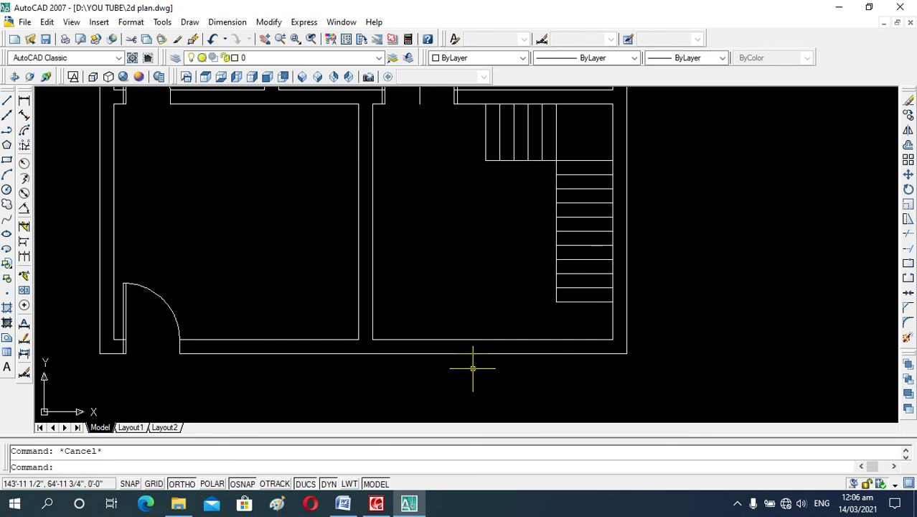
pyautogui.scroll(-4, 488, 366)
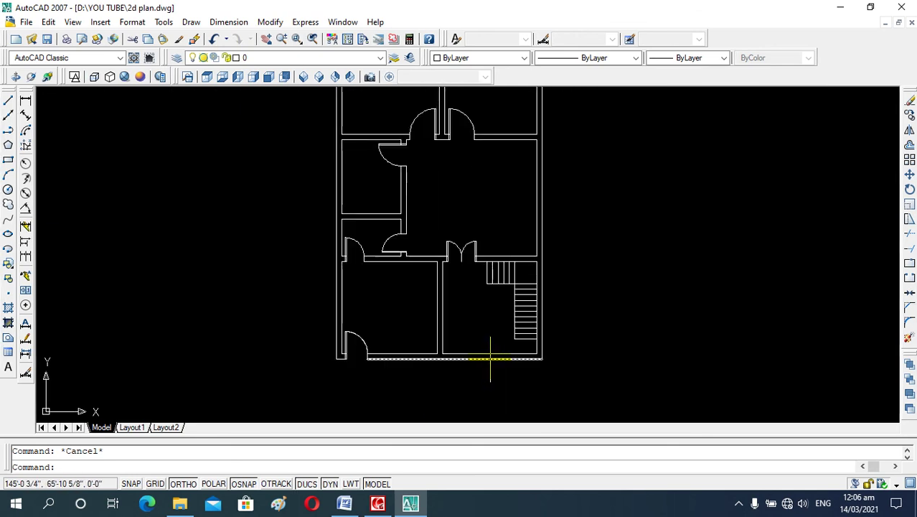
pyautogui.scroll(5, 479, 368)
pyautogui.scroll(2, 486, 351)
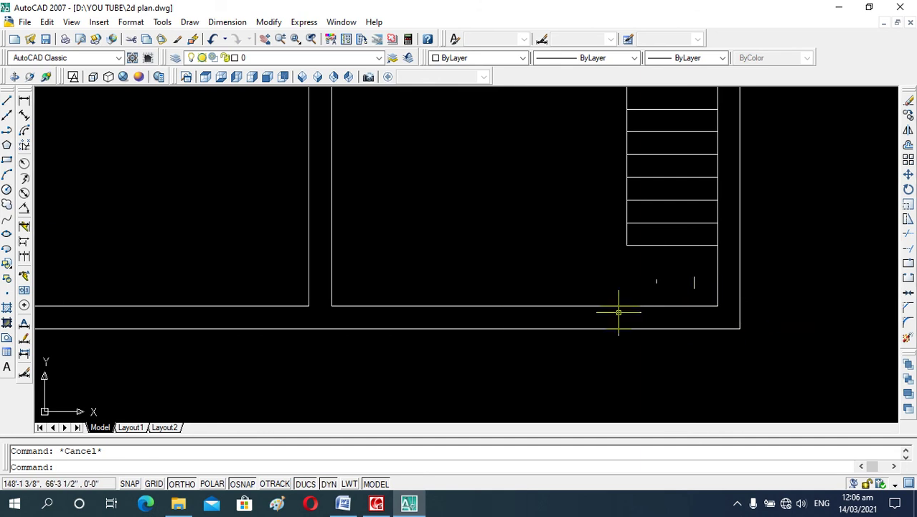
# Step: Offset the right vertical wall line 3 units to the left to mark the opening edge
pyautogui.press('l')
pyautogui.press('Return')
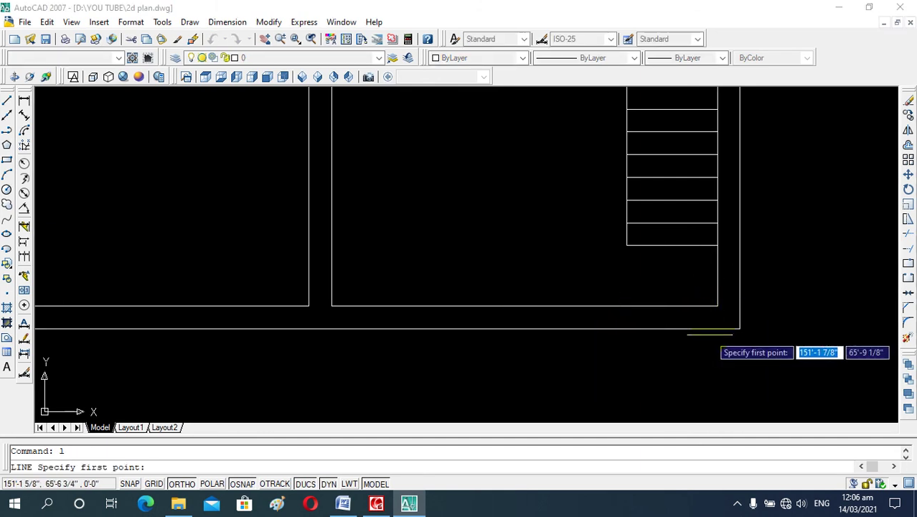
pyautogui.click(717, 305)
pyautogui.press('Escape')
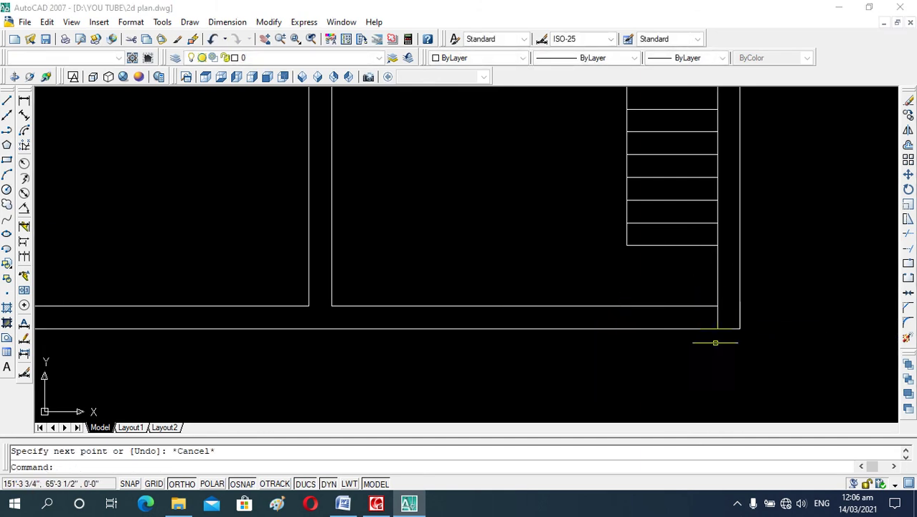
pyautogui.press('o')
pyautogui.press('Return')
pyautogui.write('3')
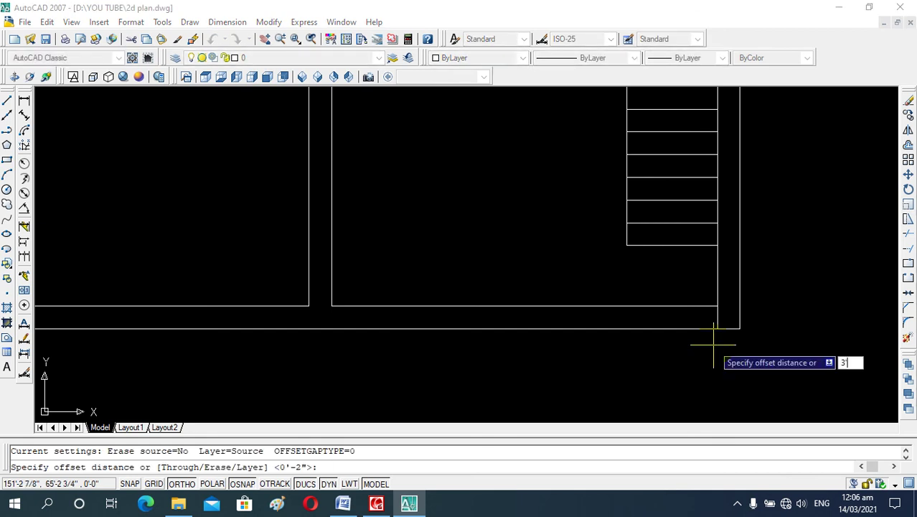
pyautogui.press('Return')
pyautogui.click(718, 321)
pyautogui.click(673, 325)
pyautogui.press('Escape')
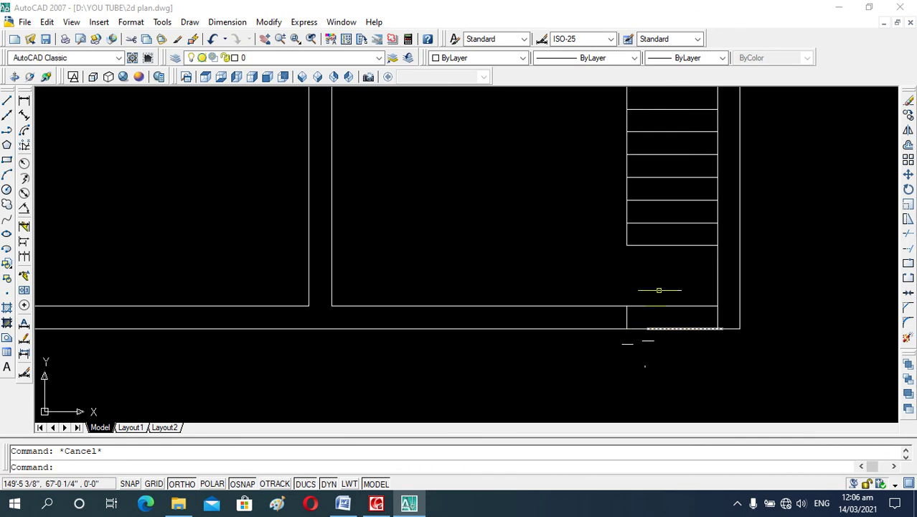
# Step: Trim the bottom wall lines between the offset line and the corner to open the wall
pyautogui.write('tr')
pyautogui.press('Return')
pyautogui.press('Return')
pyautogui.click(674, 298)
pyautogui.click(672, 351)
pyautogui.press('Escape')
pyautogui.scroll(-2, 689, 298)
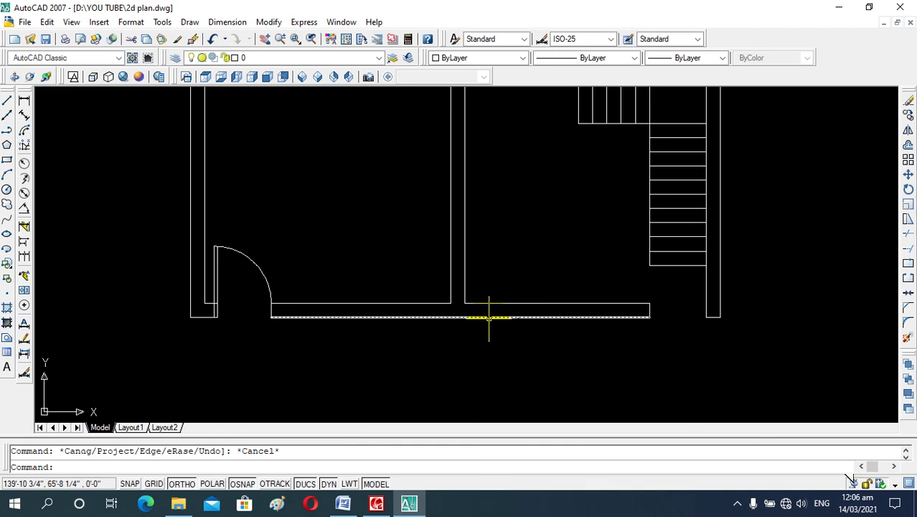
pyautogui.write('l')
pyautogui.press('Return')
pyautogui.click(465, 316)
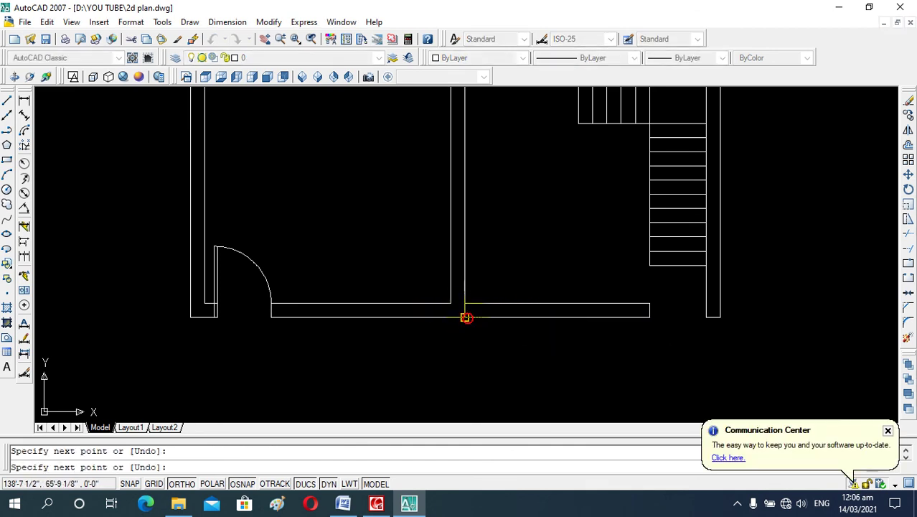
pyautogui.press('Escape')
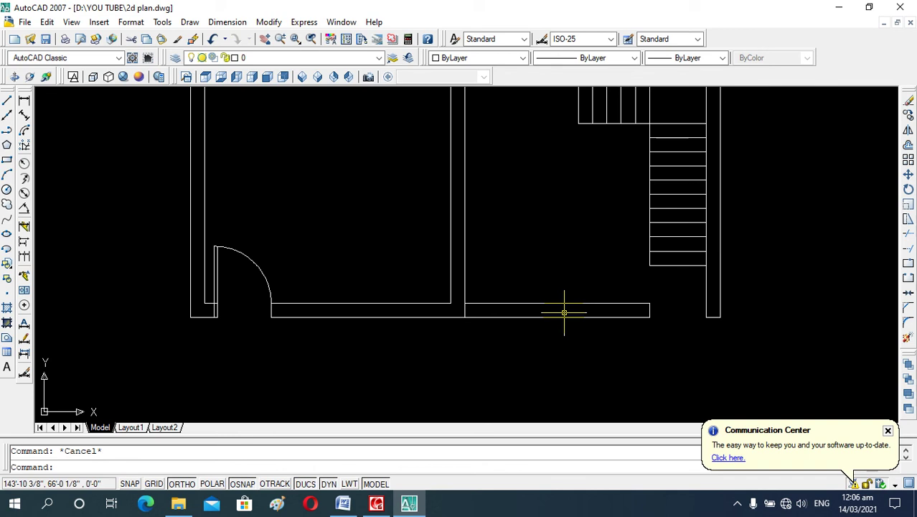
pyautogui.write('o')
pyautogui.press('Return')
pyautogui.write('3')
pyautogui.press('Return')
pyautogui.click(562, 304)
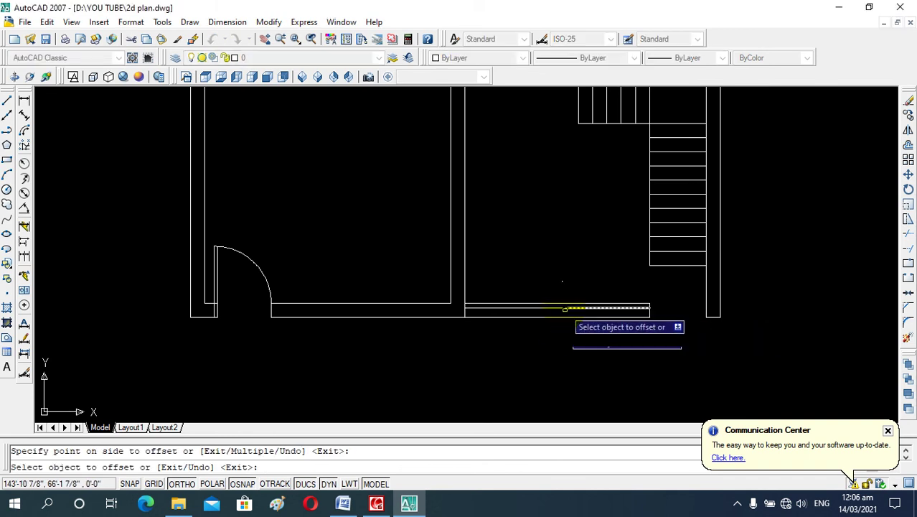
pyautogui.click(564, 331)
pyautogui.press('Escape')
pyautogui.write('tr')
pyautogui.press('Return')
pyautogui.press('Return')
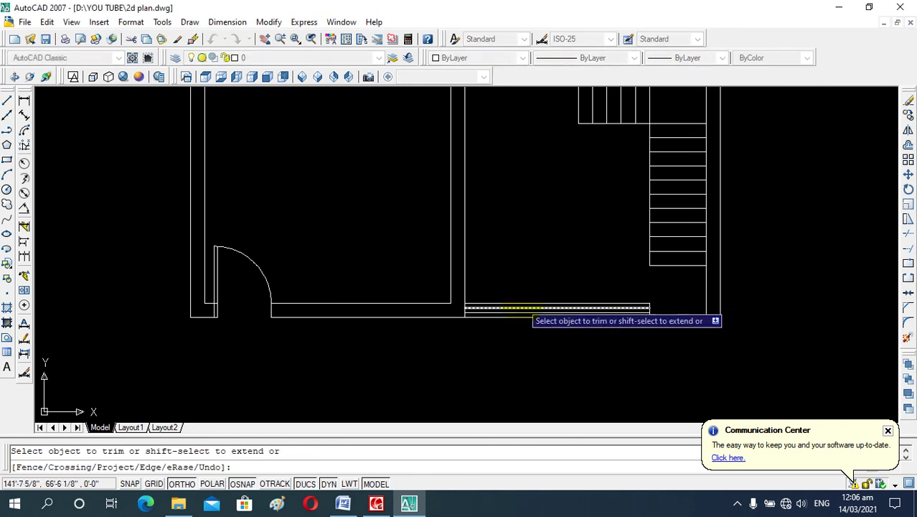
pyautogui.click(532, 316)
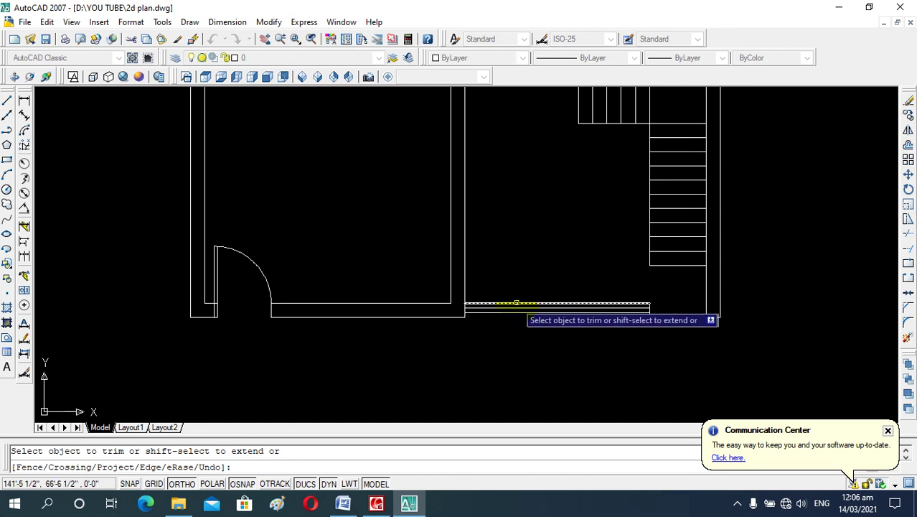
pyautogui.press('Escape')
pyautogui.click(547, 297)
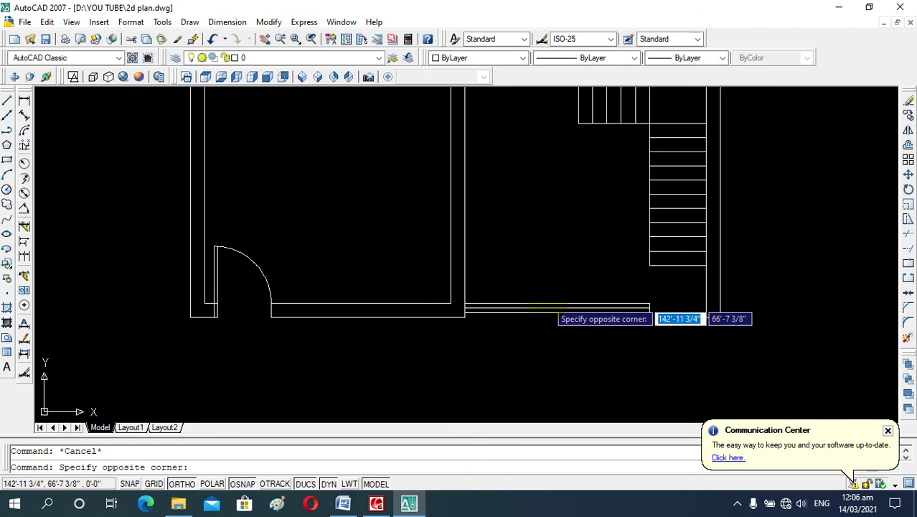
pyautogui.click(516, 282)
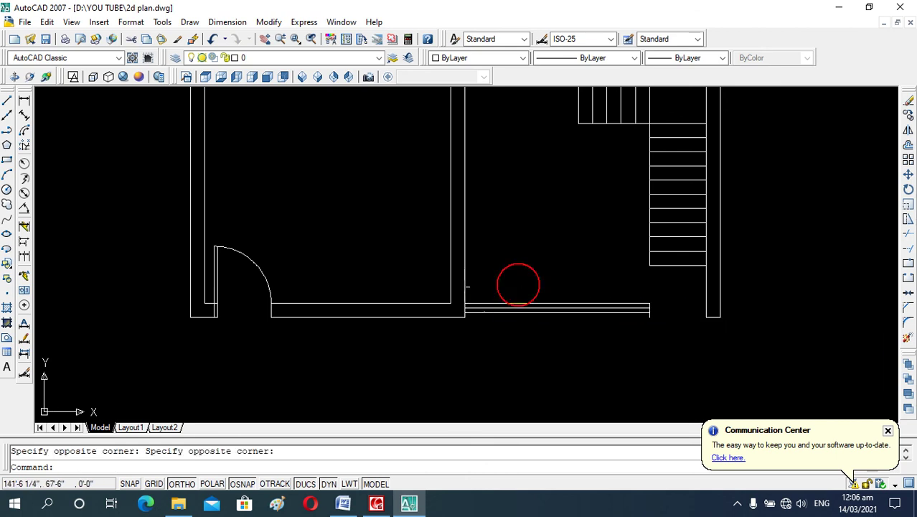
pyautogui.click(537, 302)
pyautogui.press('Delete')
pyautogui.scroll(-2, 536, 354)
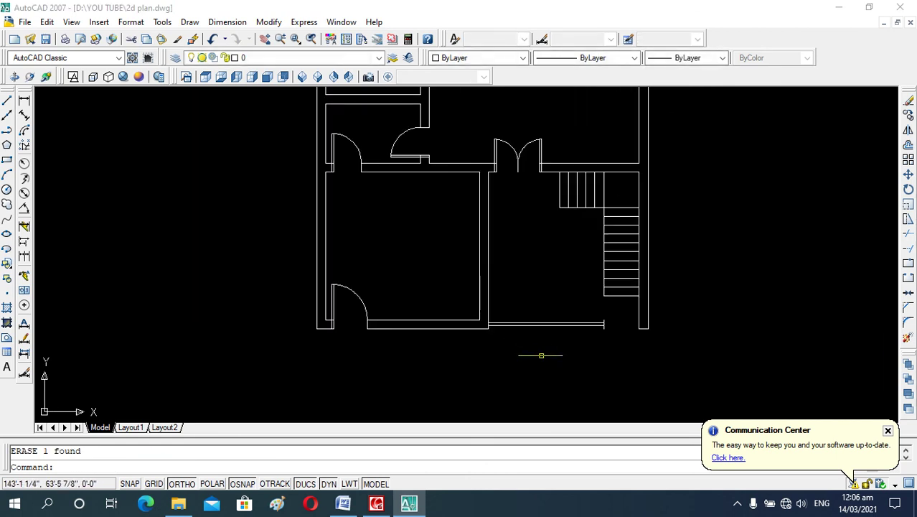
pyautogui.scroll(3, 576, 339)
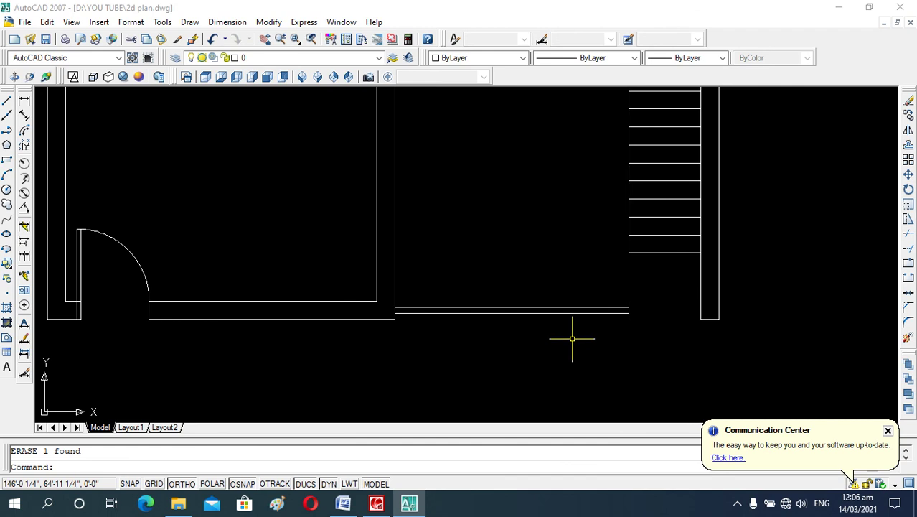
pyautogui.hotkey('ctrl', 'z')
pyautogui.hotkey('ctrl', 'z')
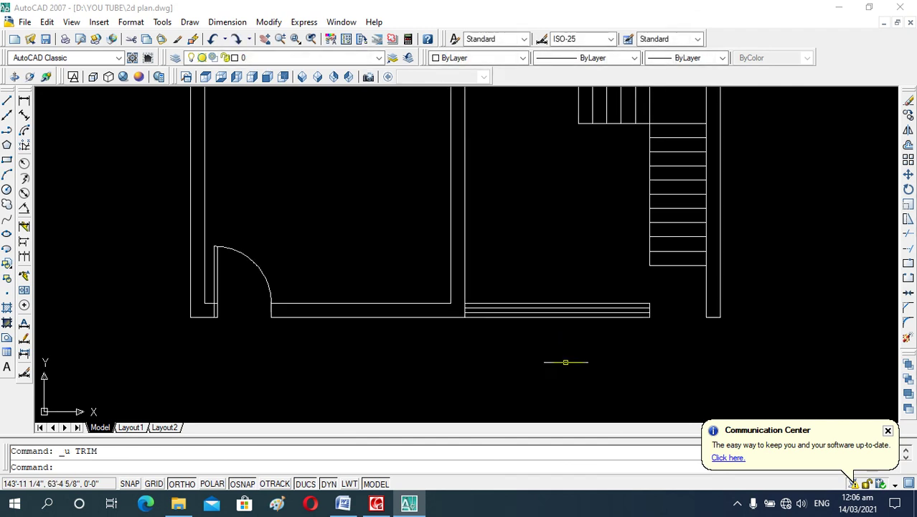
pyautogui.scroll(-1, 566, 362)
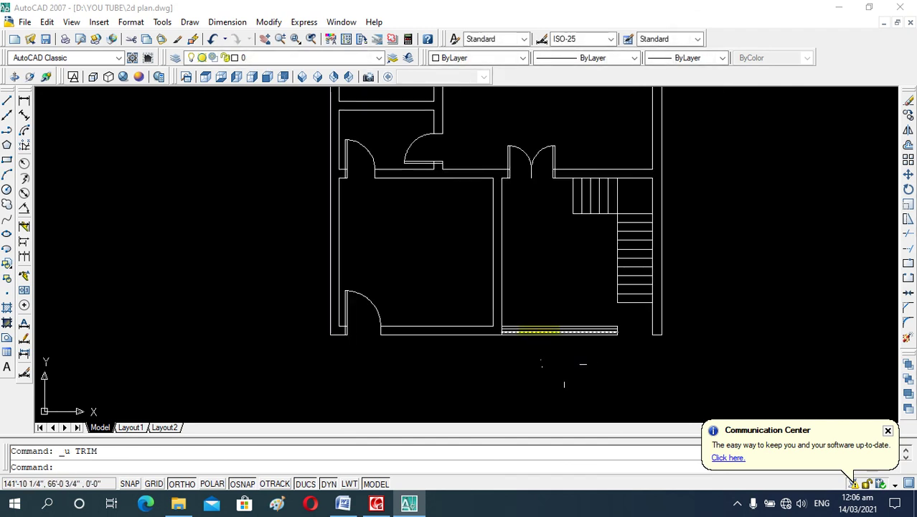
pyautogui.scroll(4, 539, 332)
pyautogui.click(536, 320)
pyautogui.press('Escape')
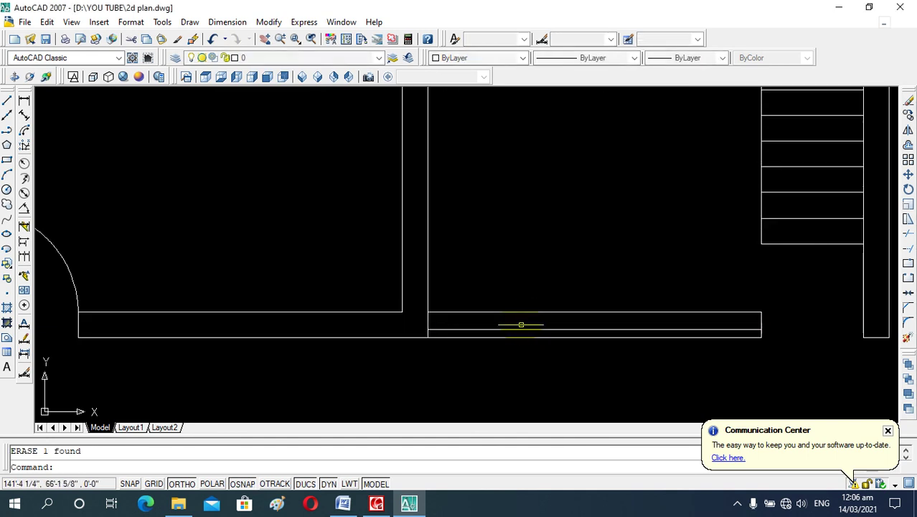
pyautogui.click(520, 328)
pyautogui.press('Delete')
pyautogui.scroll(-1, 506, 340)
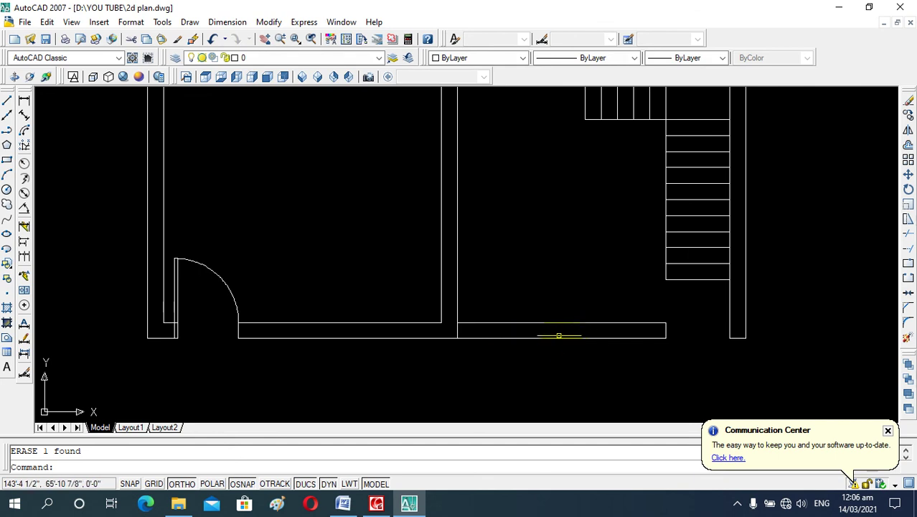
pyautogui.scroll(-2, 557, 330)
pyautogui.scroll(-2, 557, 328)
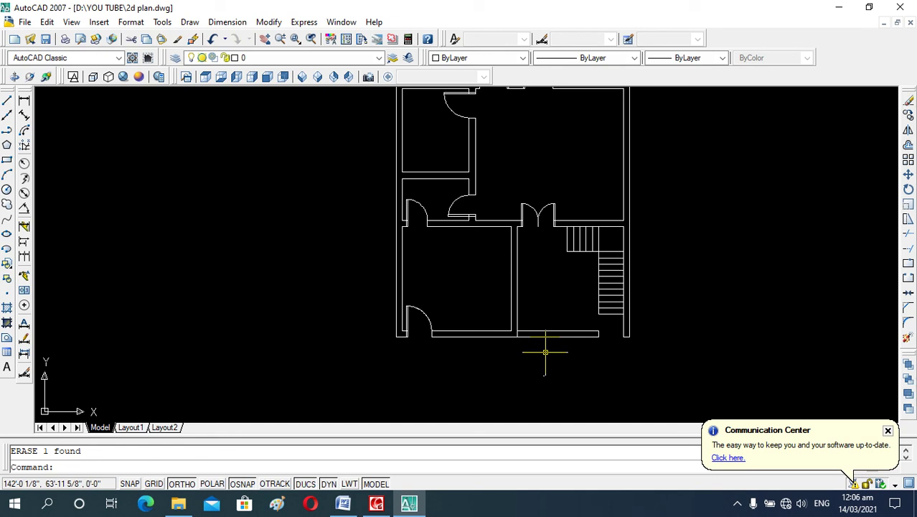
pyautogui.scroll(2, 553, 346)
pyautogui.scroll(3, 568, 377)
pyautogui.scroll(-2, 607, 335)
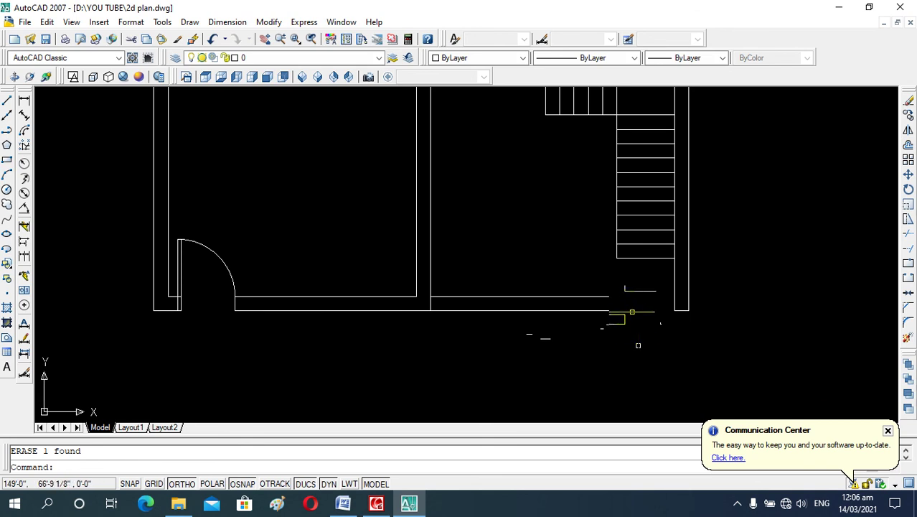
pyautogui.scroll(-2, 632, 312)
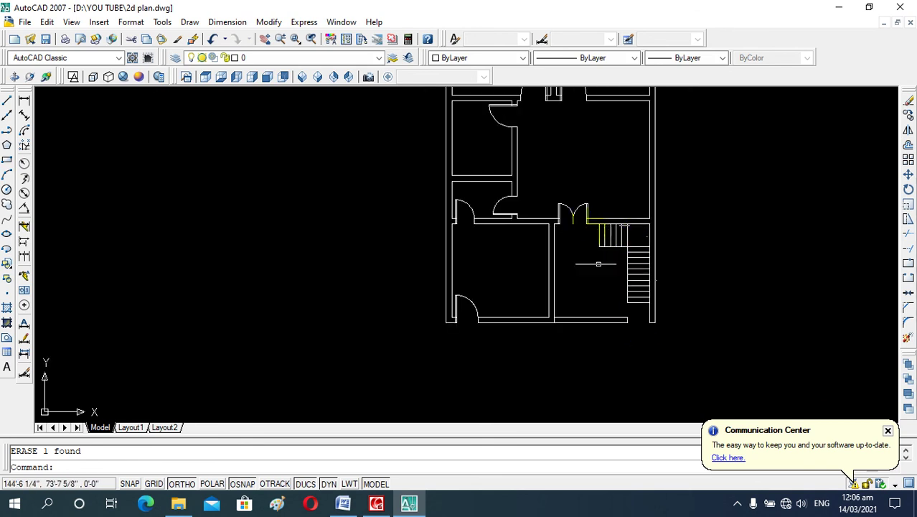
pyautogui.scroll(1, 595, 298)
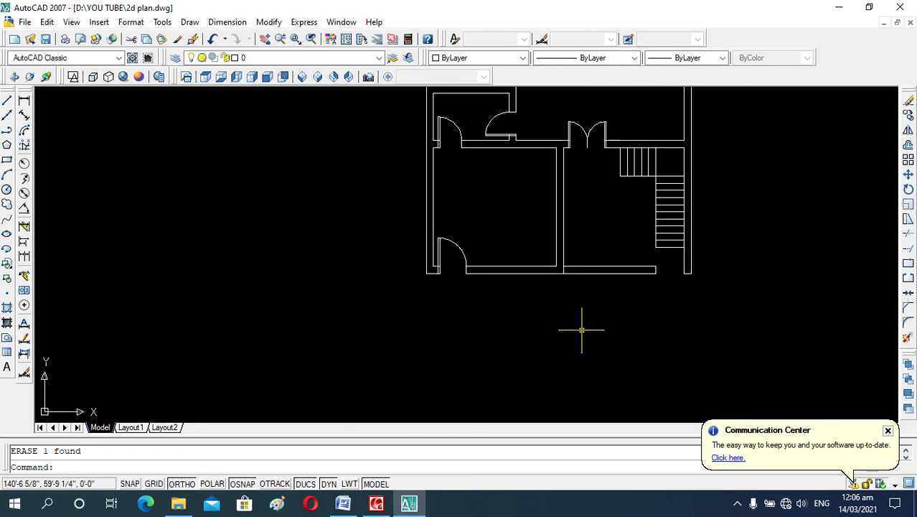
pyautogui.scroll(1, 614, 276)
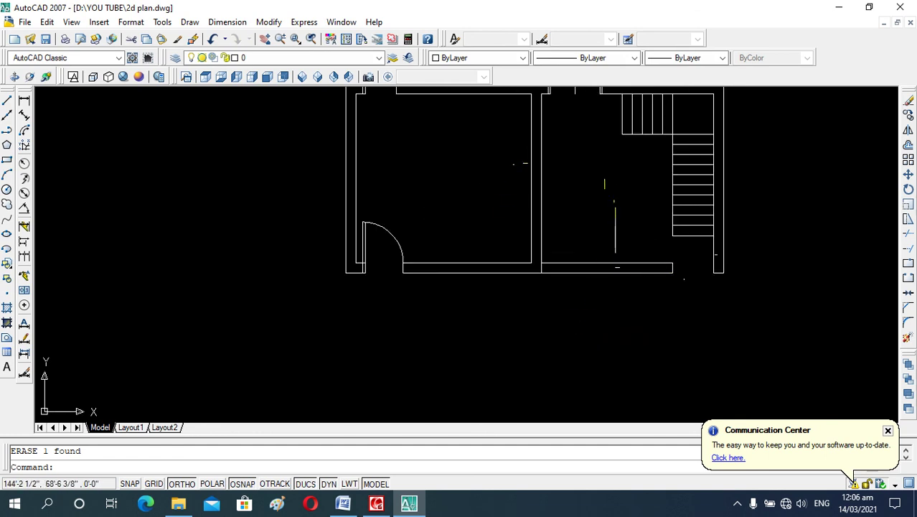
pyautogui.scroll(2, 611, 305)
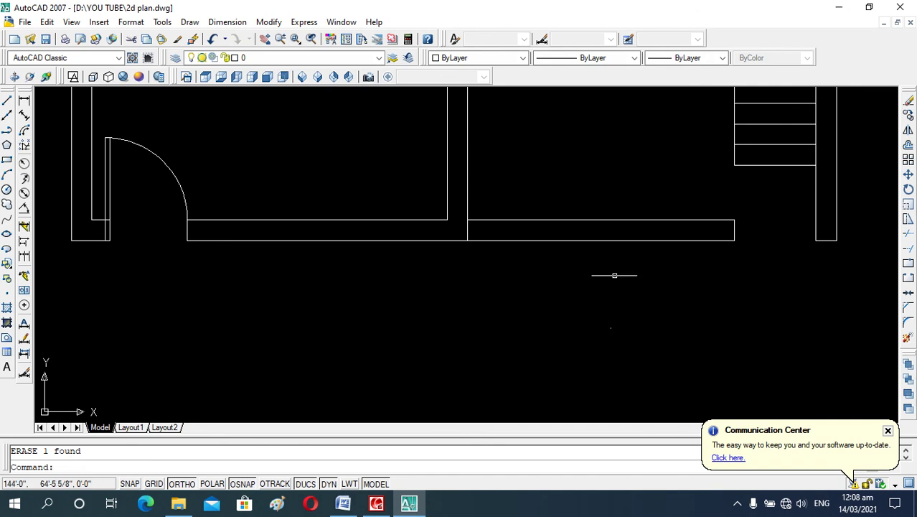
# Step: Offset the wall's end line 9 units to the left
pyautogui.scroll(-1, 646, 237)
pyautogui.write('o')
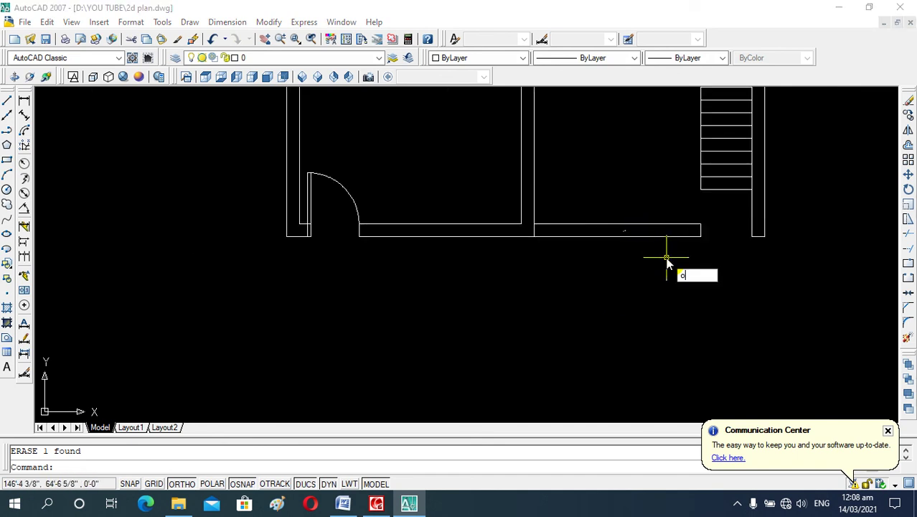
pyautogui.press('Return')
pyautogui.write('9')
pyautogui.press('Return')
pyautogui.click(700, 229)
pyautogui.click(678, 240)
pyautogui.press('Escape')
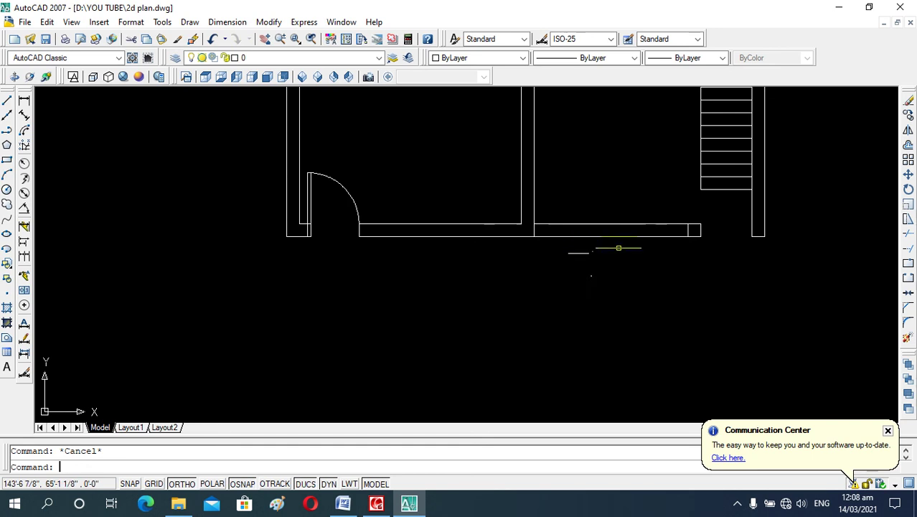
# Step: Trim the wall lines beside the new offset line
pyautogui.write('tr')
pyautogui.press('Return')
pyautogui.press('Return')
pyautogui.click(591, 226)
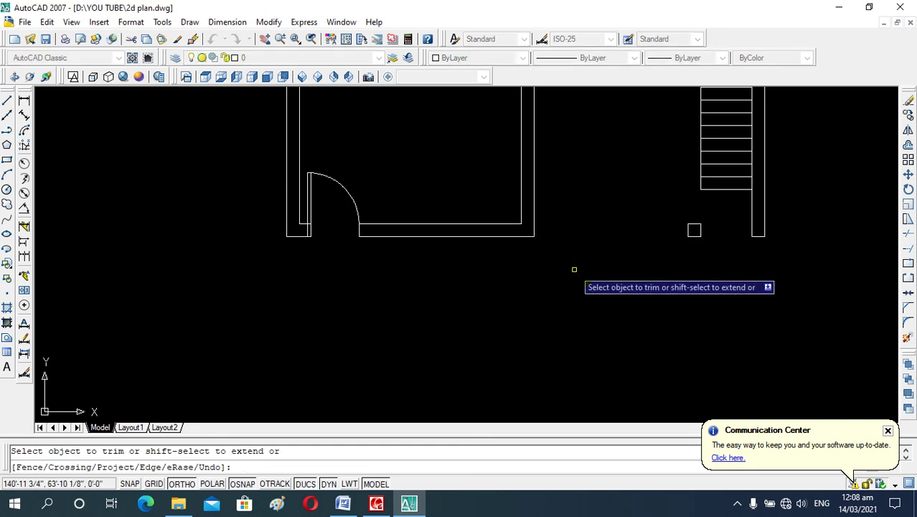
pyautogui.press('Escape')
pyautogui.scroll(-2, 574, 266)
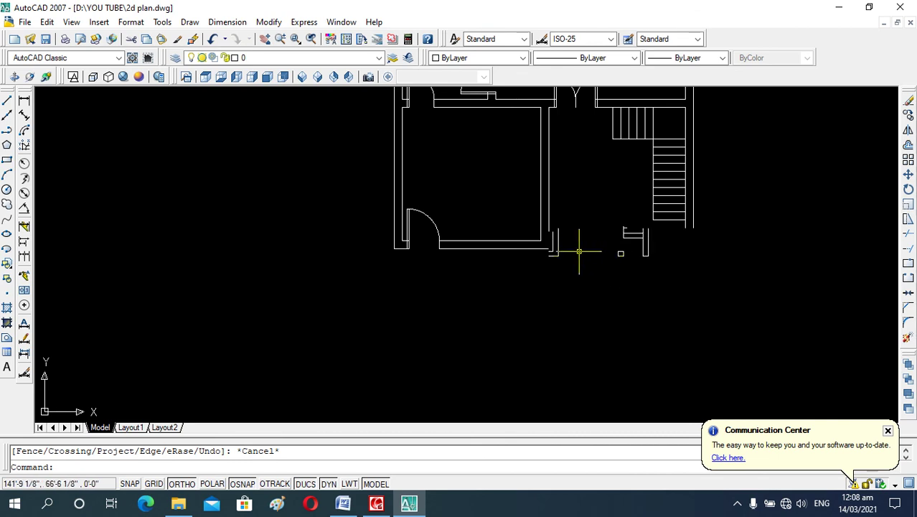
pyautogui.scroll(1, 602, 212)
pyautogui.press('Escape')
# Step: Draw a line from the small column's corner across to the room wall corner
pyautogui.write('l')
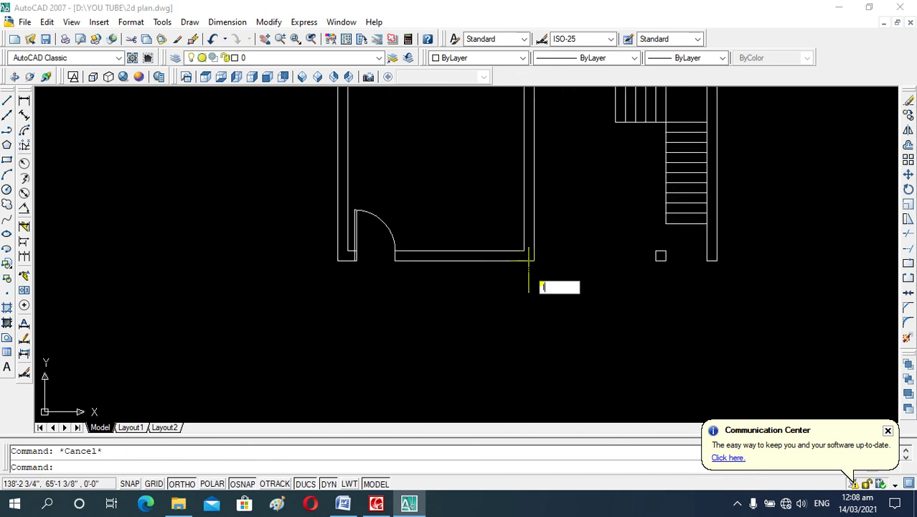
pyautogui.press('Return')
pyautogui.scroll(1, 529, 261)
pyautogui.scroll(1, 518, 330)
pyautogui.press('Escape')
pyautogui.press('Escape')
pyautogui.write('l')
pyautogui.press('Return')
pyautogui.click(783, 243)
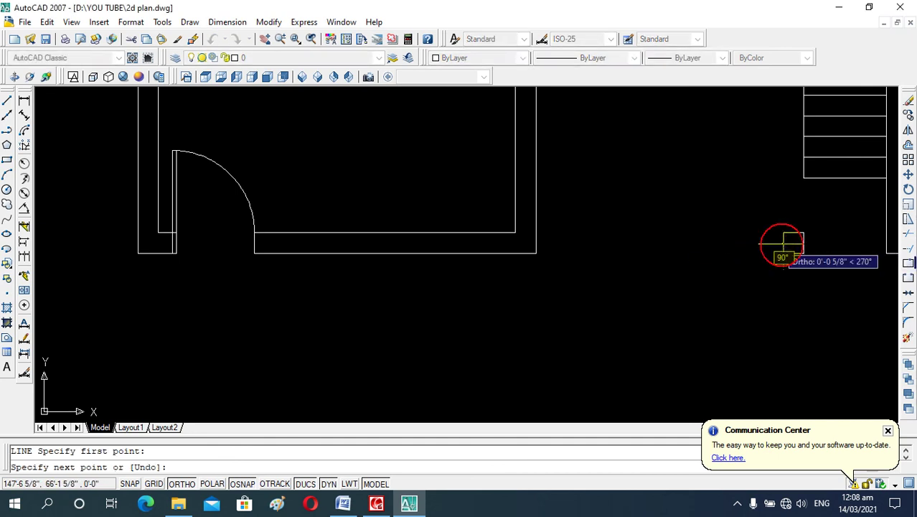
pyautogui.click(536, 243)
pyautogui.press('Escape')
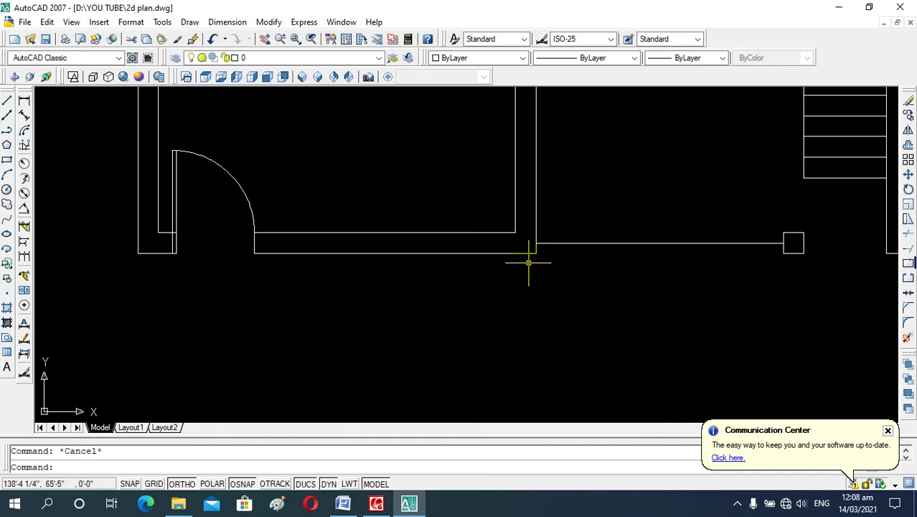
# Step: Offset the window line 4 units for a parallel pair and select the extra middle line
pyautogui.write('o')
pyautogui.press('Return')
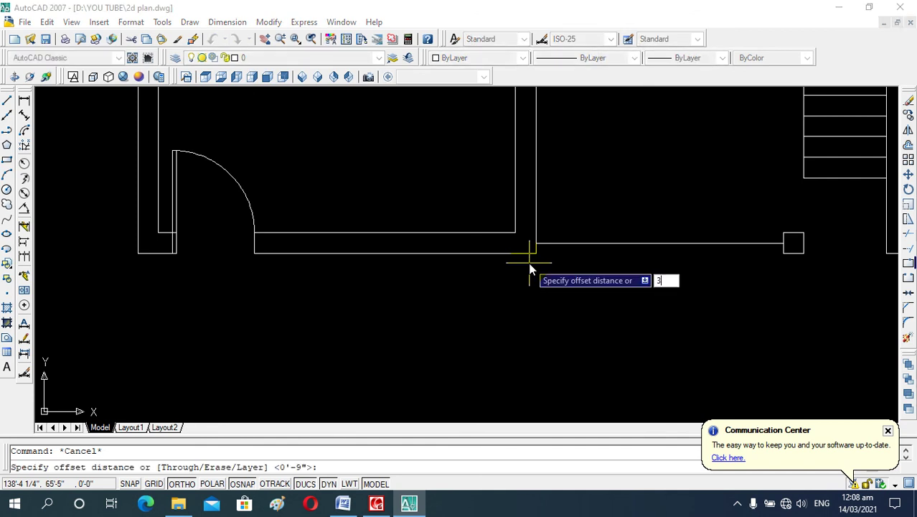
pyautogui.write('4')
pyautogui.press('Return')
pyautogui.click(546, 242)
pyautogui.click(572, 234)
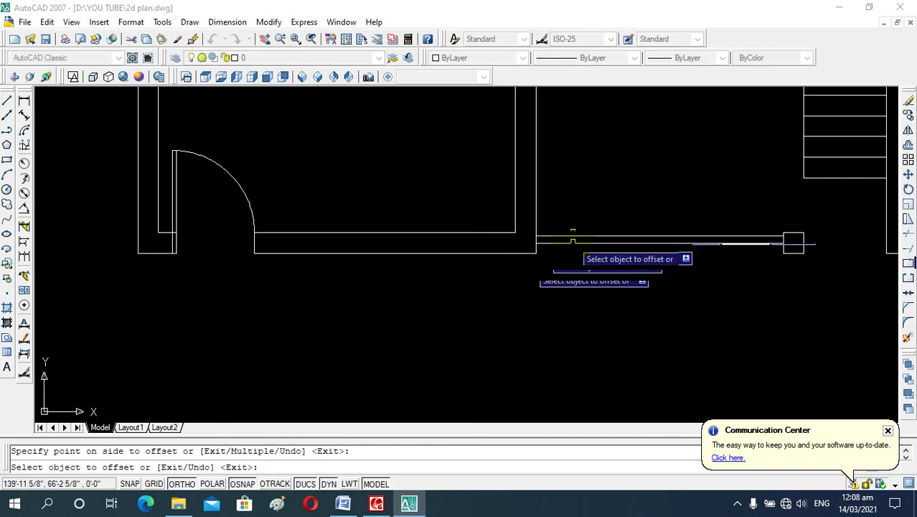
pyautogui.click(573, 242)
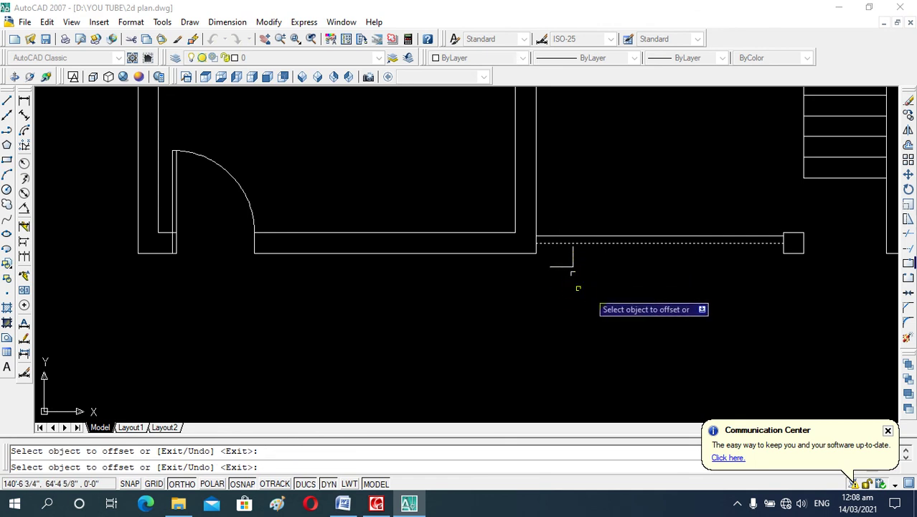
pyautogui.press('Escape')
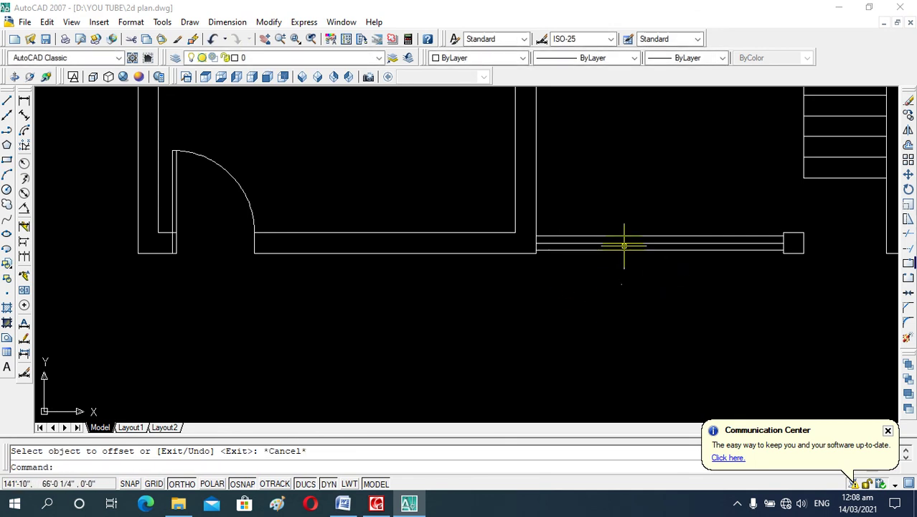
pyautogui.click(627, 243)
pyautogui.press('Delete')
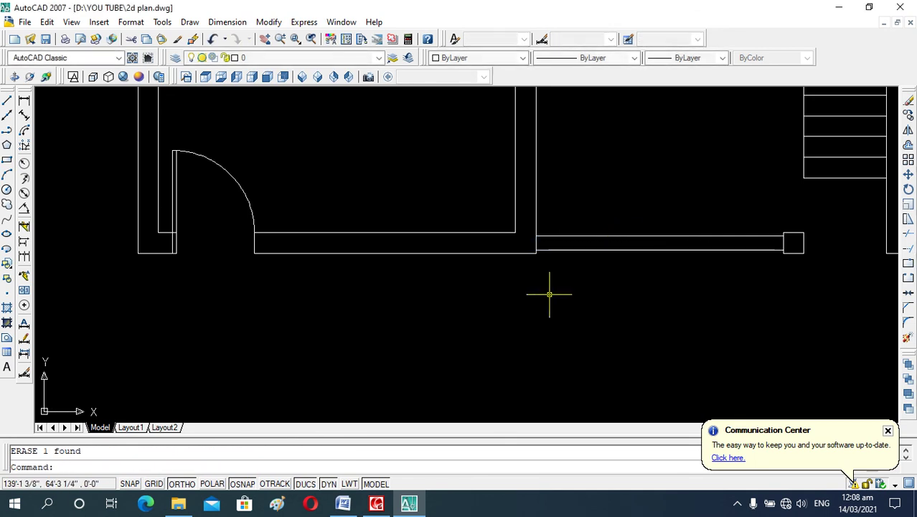
pyautogui.scroll(-2, 548, 290)
pyautogui.scroll(5, 674, 282)
pyautogui.scroll(-1, 673, 281)
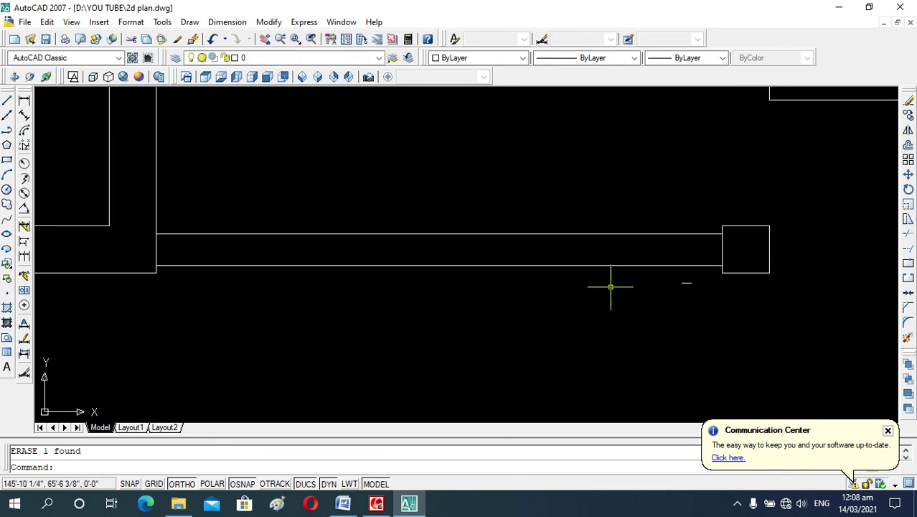
pyautogui.scroll(-3, 603, 295)
pyautogui.scroll(-1, 592, 314)
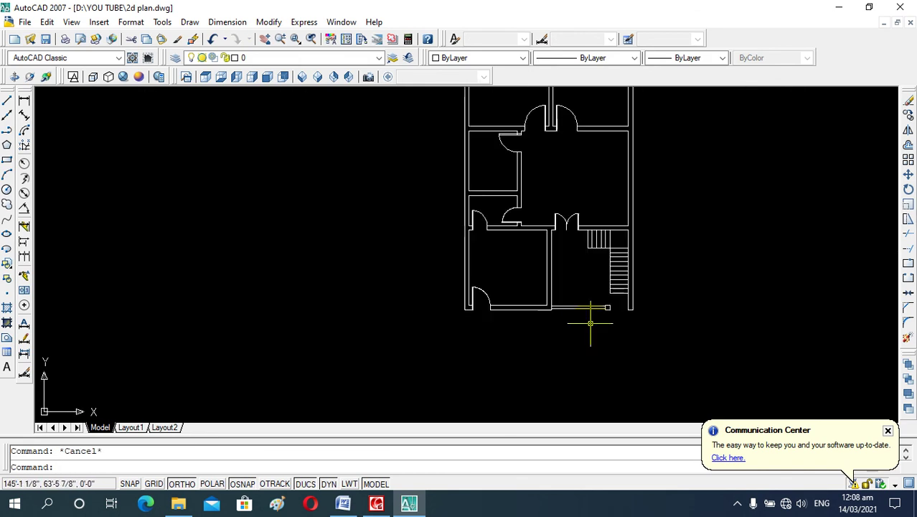
pyautogui.scroll(1, 587, 315)
pyautogui.scroll(1, 520, 263)
pyautogui.scroll(1, 538, 164)
pyautogui.scroll(1, 540, 170)
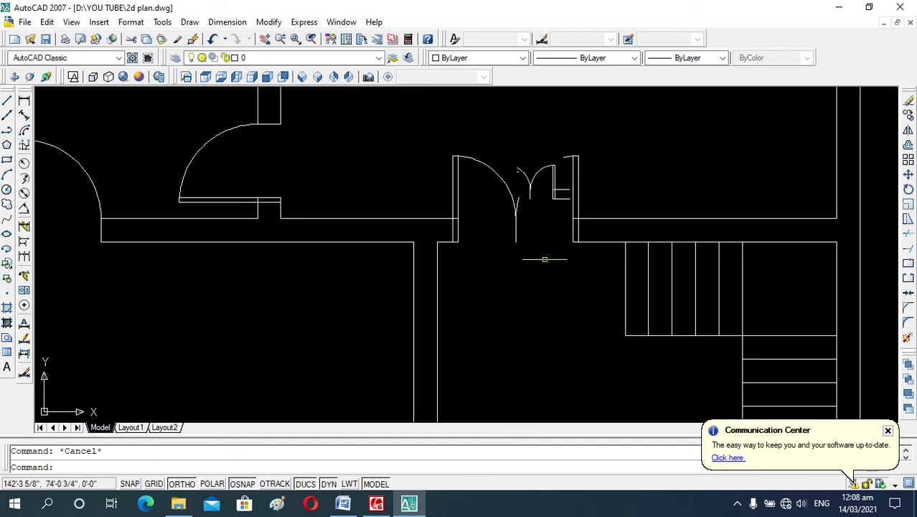
pyautogui.scroll(-4, 528, 205)
pyautogui.scroll(2, 536, 272)
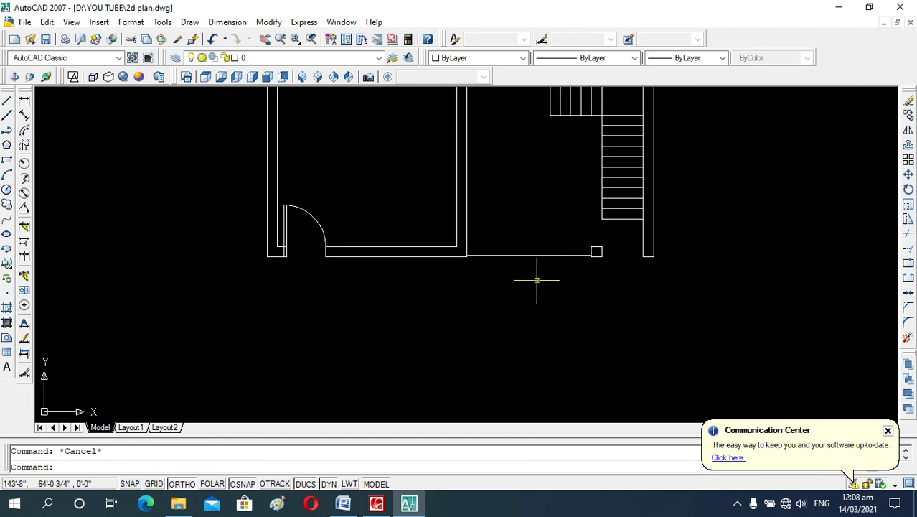
pyautogui.scroll(1, 551, 247)
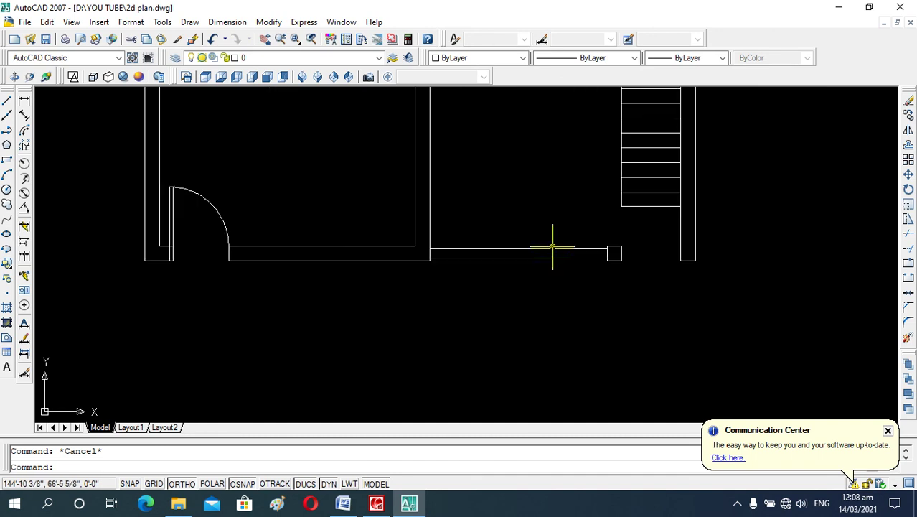
pyautogui.scroll(-1, 543, 280)
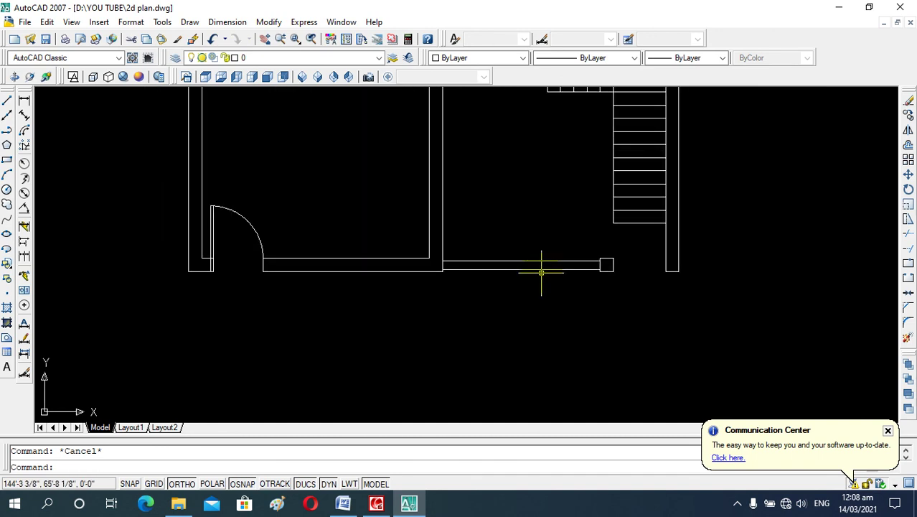
pyautogui.scroll(-1, 541, 271)
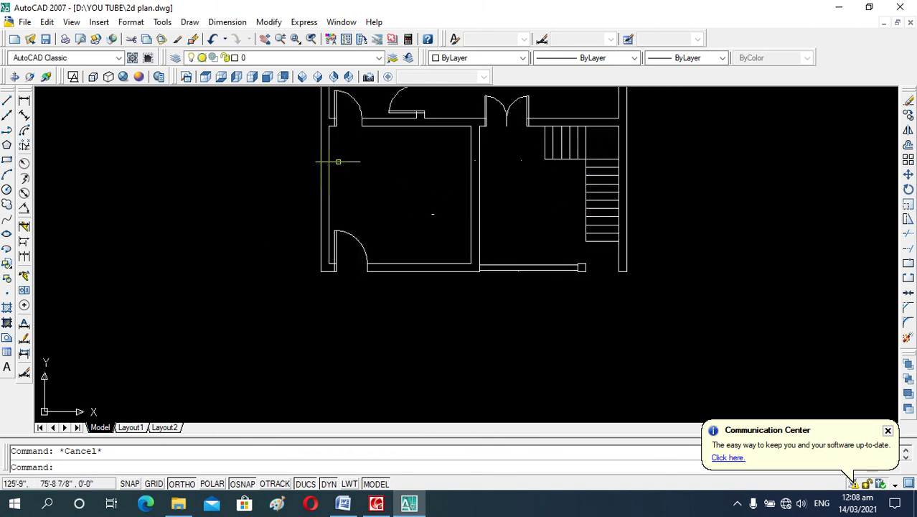
pyautogui.scroll(-3, 416, 215)
pyautogui.scroll(-2, 430, 194)
pyautogui.scroll(5, 430, 195)
pyautogui.scroll(-1, 436, 174)
pyautogui.scroll(1, 431, 176)
pyautogui.scroll(-1, 402, 208)
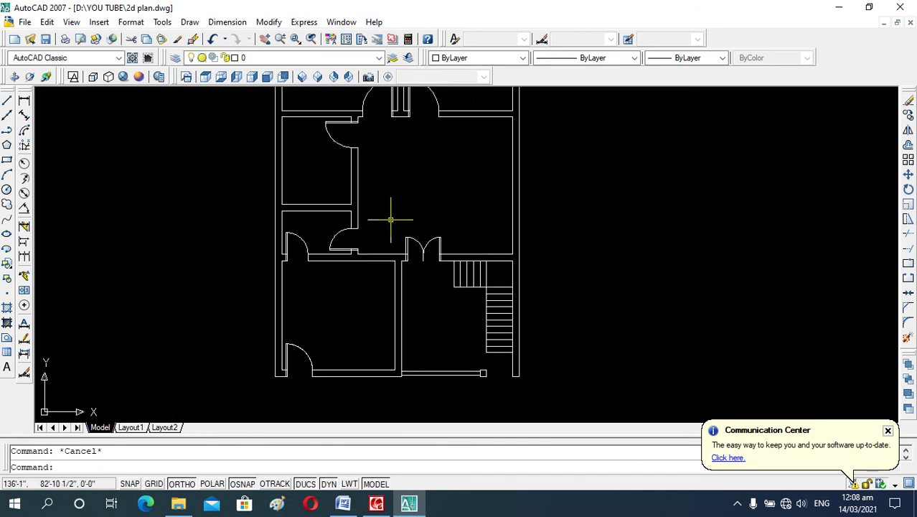
pyautogui.scroll(2, 310, 166)
pyautogui.scroll(-1, 319, 208)
pyautogui.scroll(-1, 327, 230)
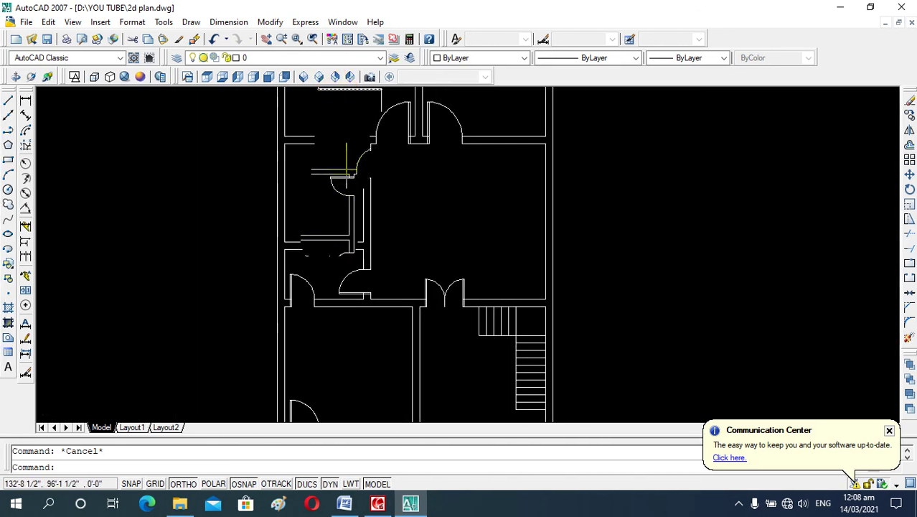
pyautogui.scroll(-4, 350, 166)
pyautogui.scroll(5, 387, 208)
pyautogui.scroll(2, 497, 225)
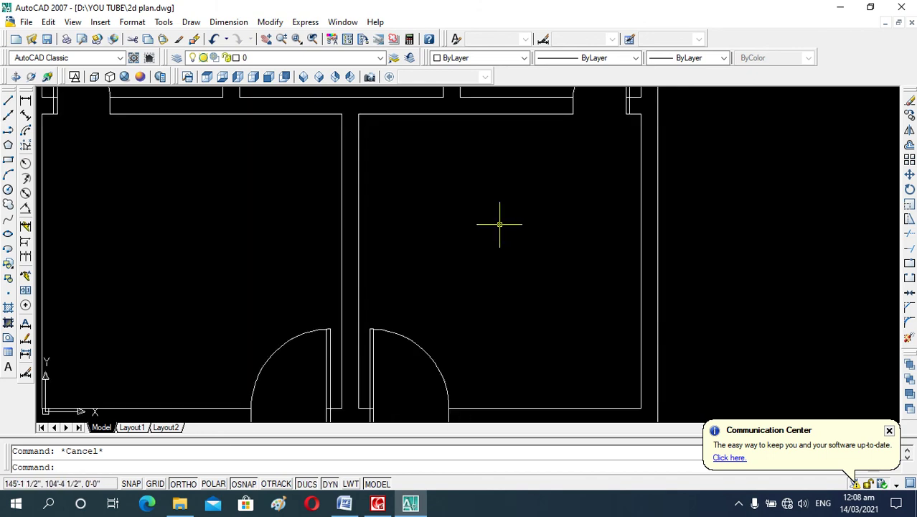
pyautogui.scroll(-2, 333, 253)
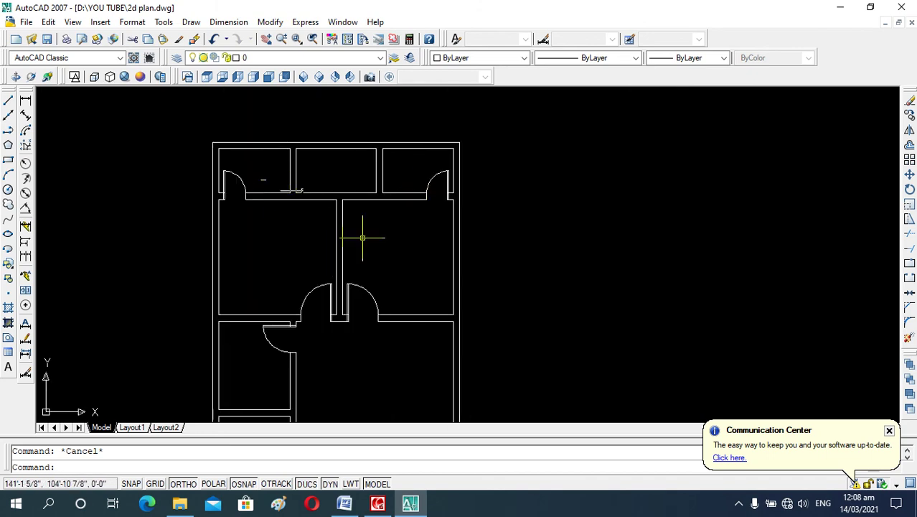
pyautogui.scroll(1, 344, 175)
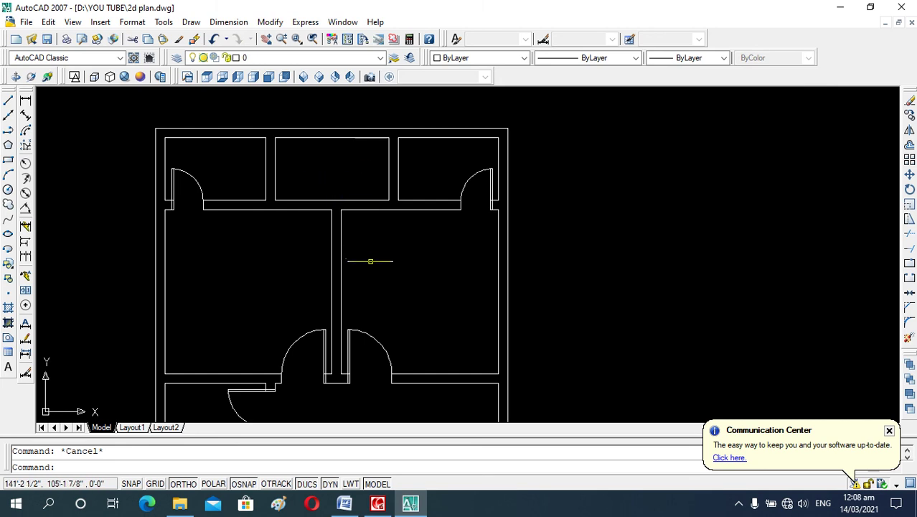
pyautogui.scroll(-3, 407, 193)
pyautogui.scroll(-1, 416, 188)
pyautogui.scroll(2, 409, 287)
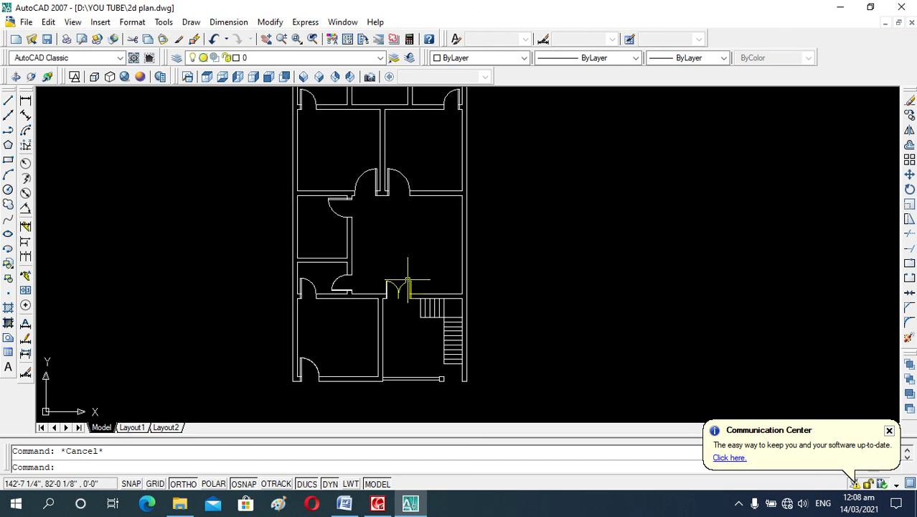
pyautogui.scroll(1, 409, 275)
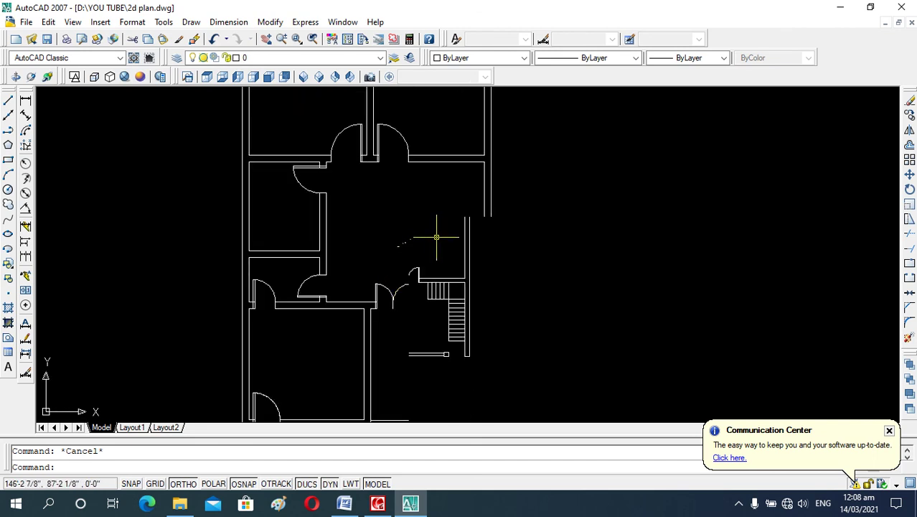
pyautogui.scroll(-3, 419, 230)
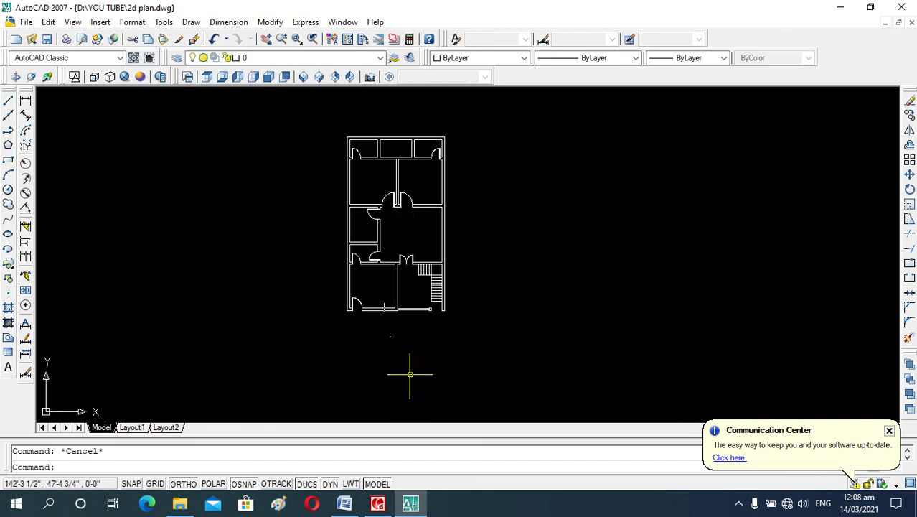
pyautogui.scroll(3, 410, 374)
pyautogui.click(377, 503)
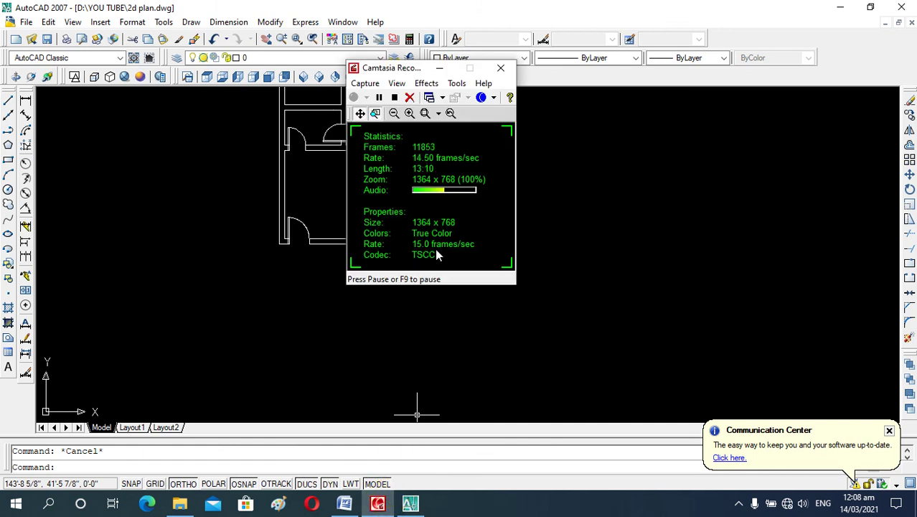